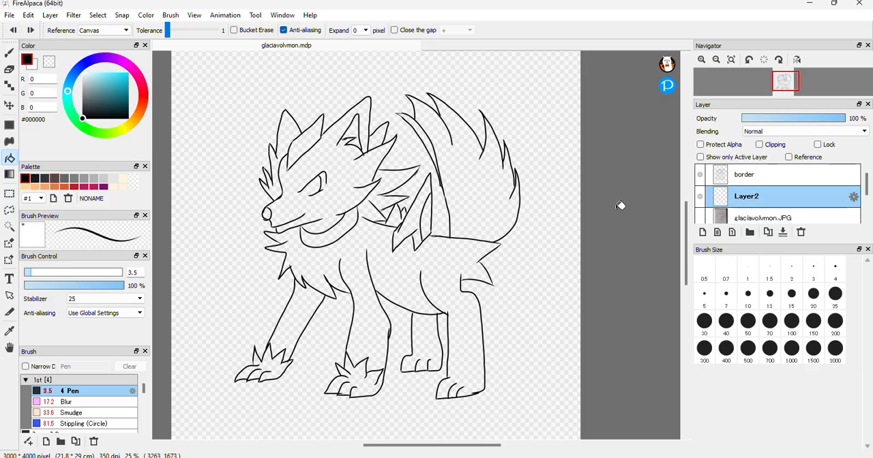
Show the glaciavolvmon.JPG reference sketch and draw the iris and pupil lines inside the eye on the border layer with the 3.5 Pen
left_click(700, 218)
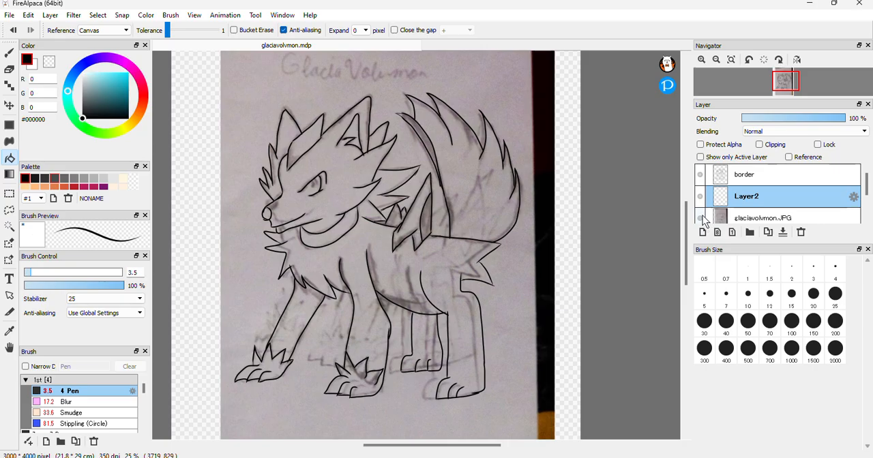
left_click(762, 175)
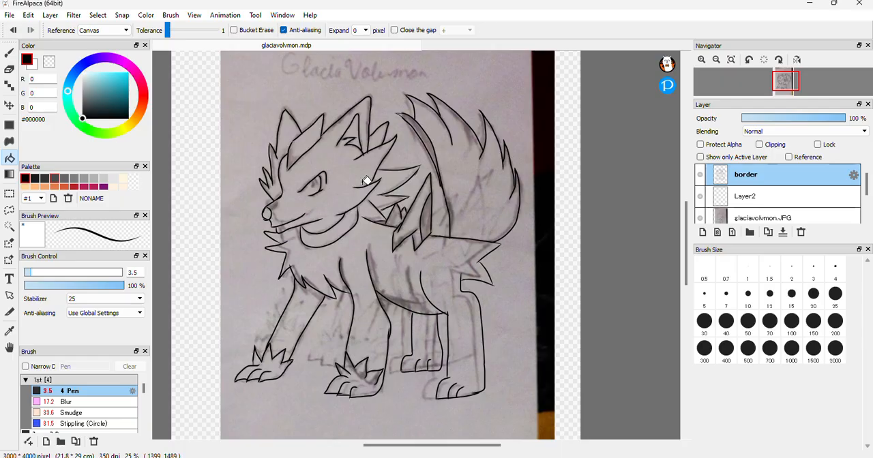
left_click(702, 60)
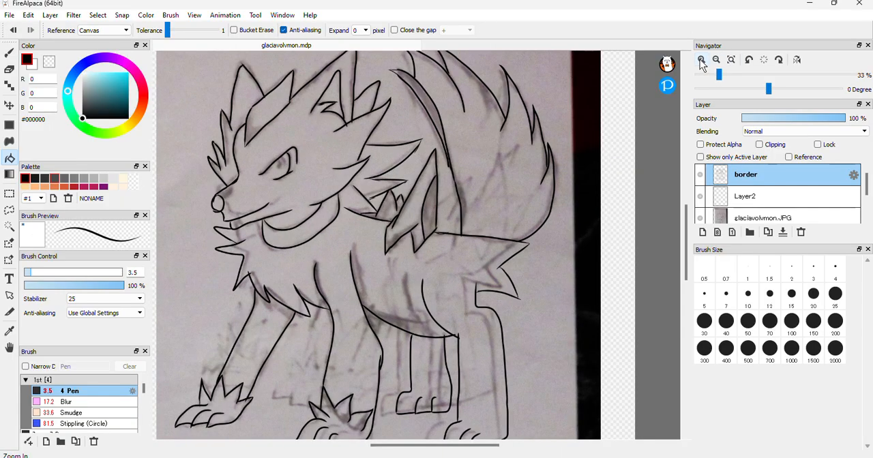
left_click(702, 60)
left_click(702, 61)
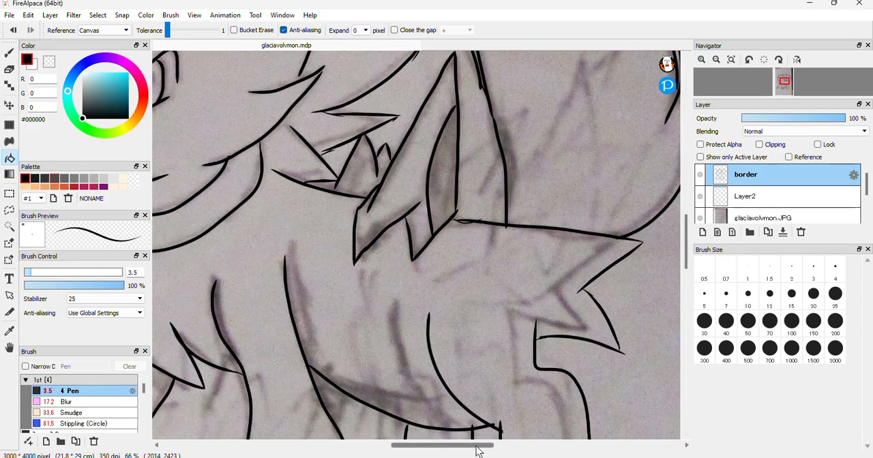
left_click_drag(478, 450, 450, 450)
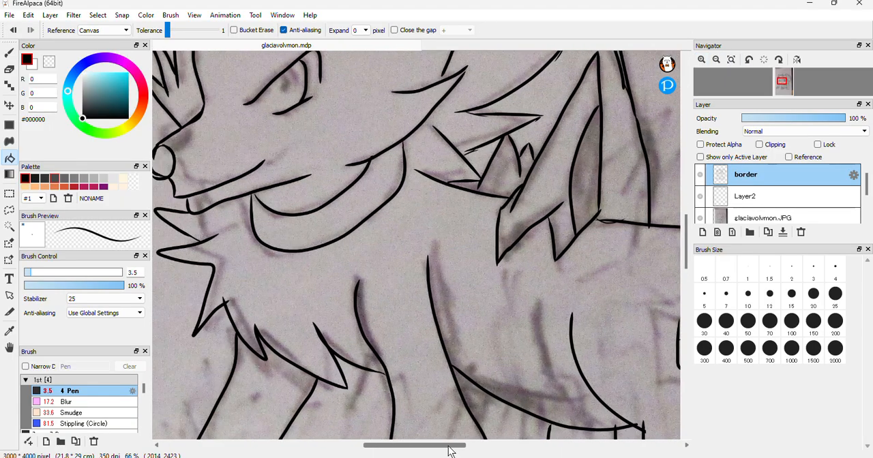
left_click(8, 55)
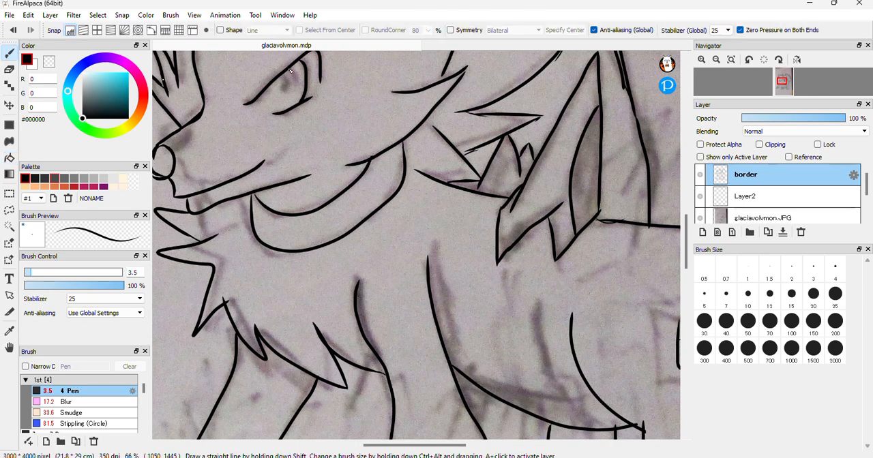
mouse_move(296, 80)
left_mouse_down()
mouse_move(295, 94)
mouse_move(287, 96)
mouse_move(285, 81)
mouse_move(279, 91)
left_mouse_up()
mouse_move(288, 97)
left_mouse_down()
mouse_move(285, 75)
mouse_move(283, 95)
left_mouse_up()
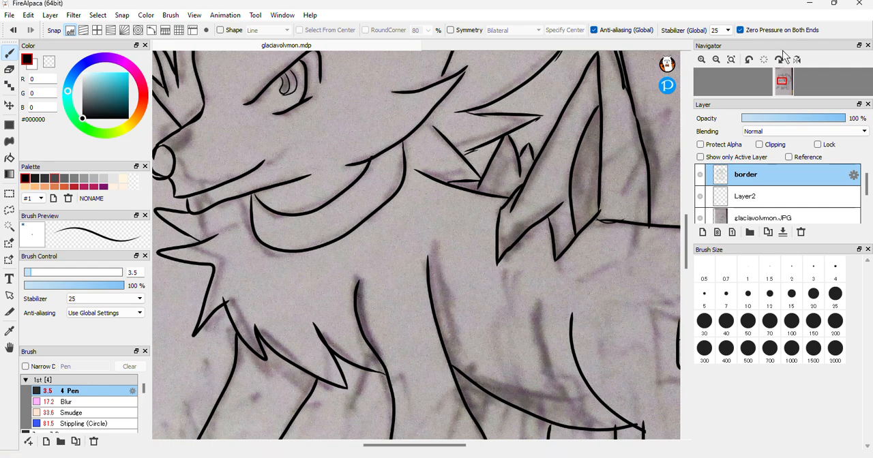
Hide the reference sketch and fill the nose and pupil with black on the border layer
left_click(716, 60)
left_click(717, 60)
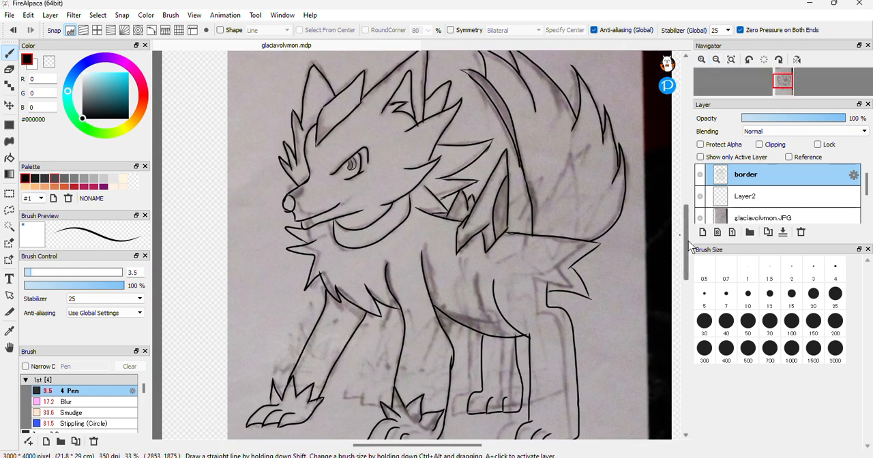
scroll(691, 247, "up", 2)
left_click(700, 218)
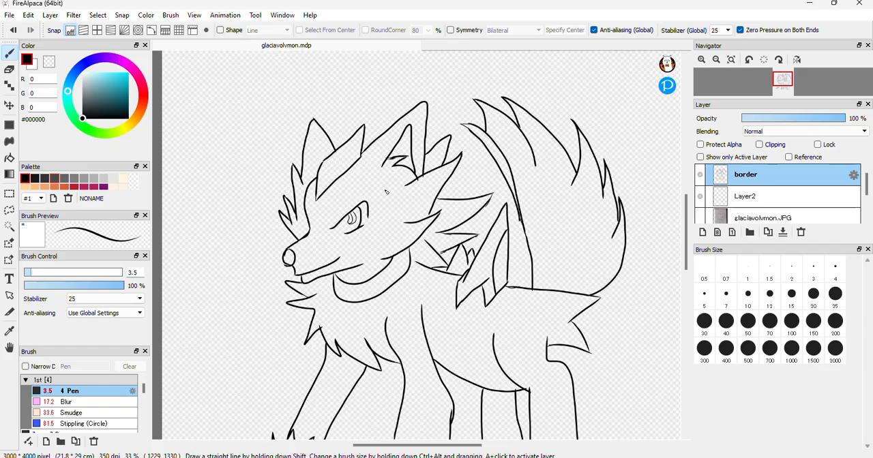
left_click(10, 158)
left_click(290, 256)
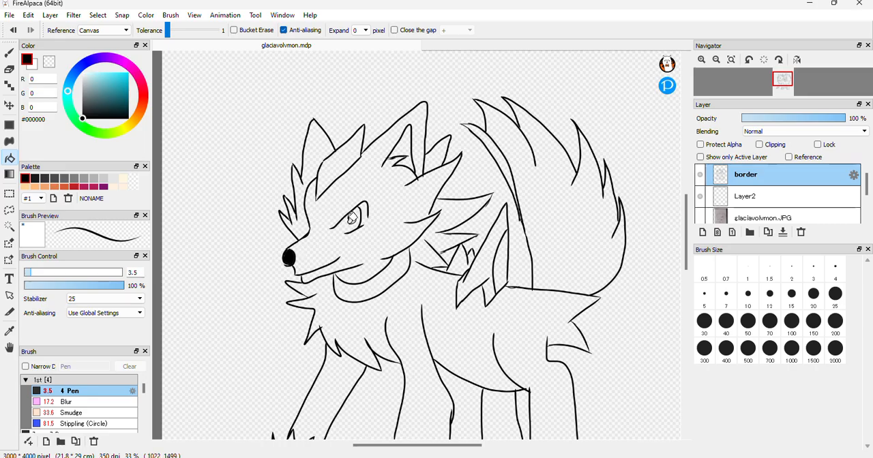
left_click(353, 219)
Try filling the tail and its narrow inner strip with cyan #1FCBE1 on the border layer
left_click(124, 82)
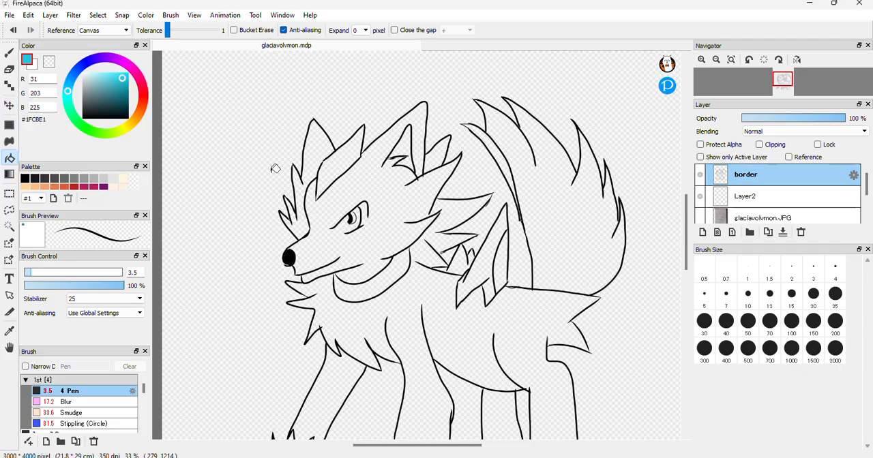
left_click(557, 223)
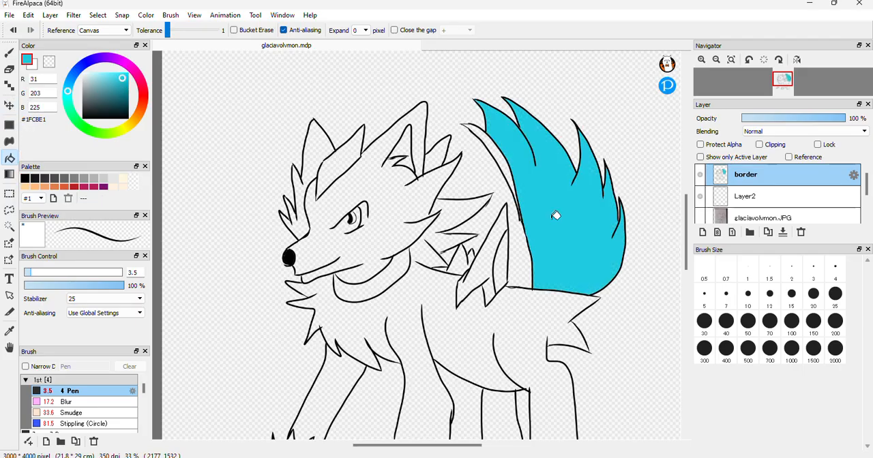
left_click(498, 152)
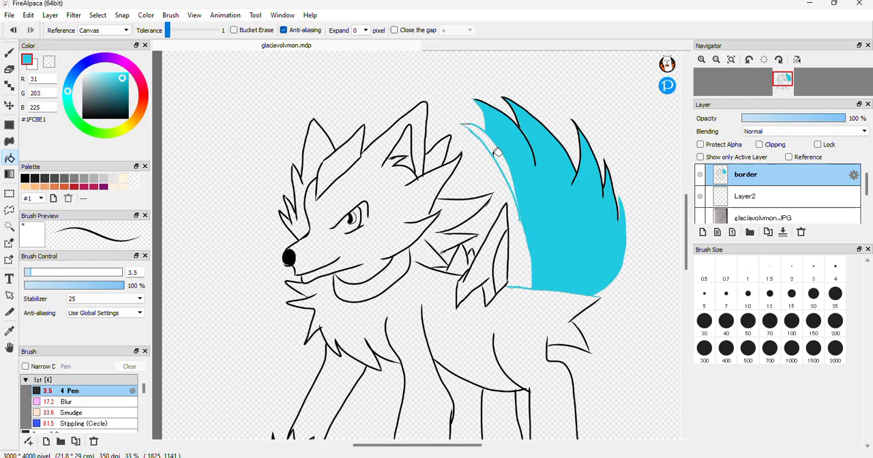
key("ctrl+z")
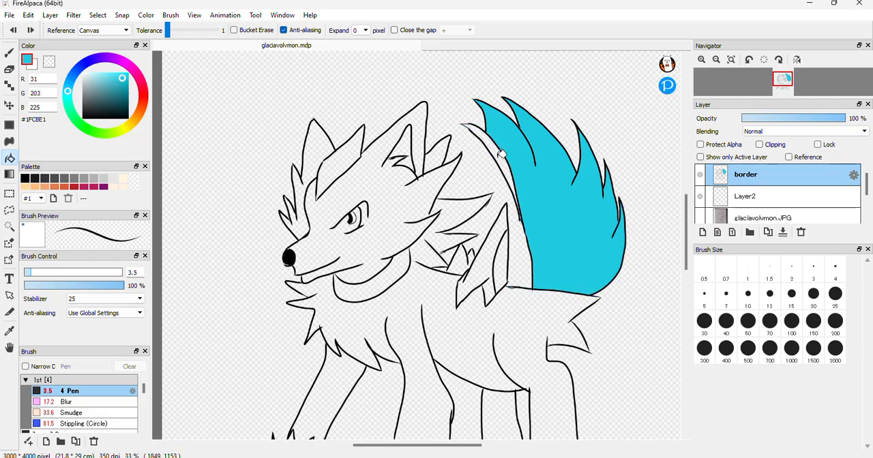
left_click(502, 155)
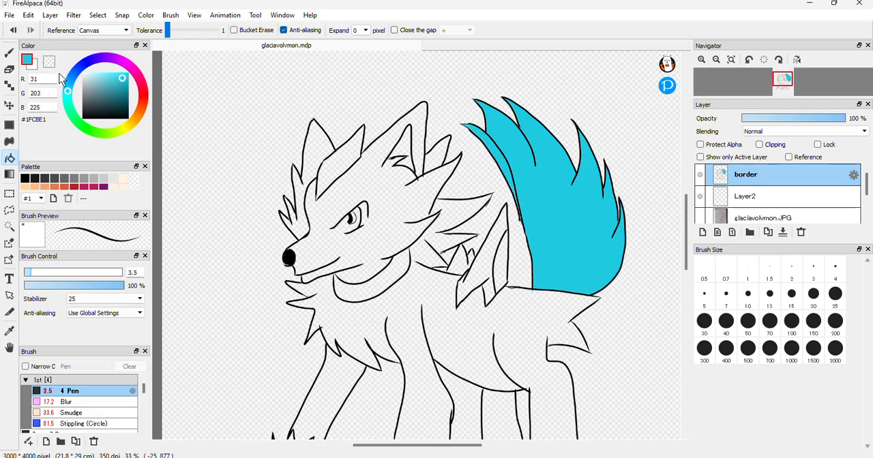
Undo the tail fills on the border layer and fill the whole tail with teal #319FAE on Layer2 instead
left_click(114, 89)
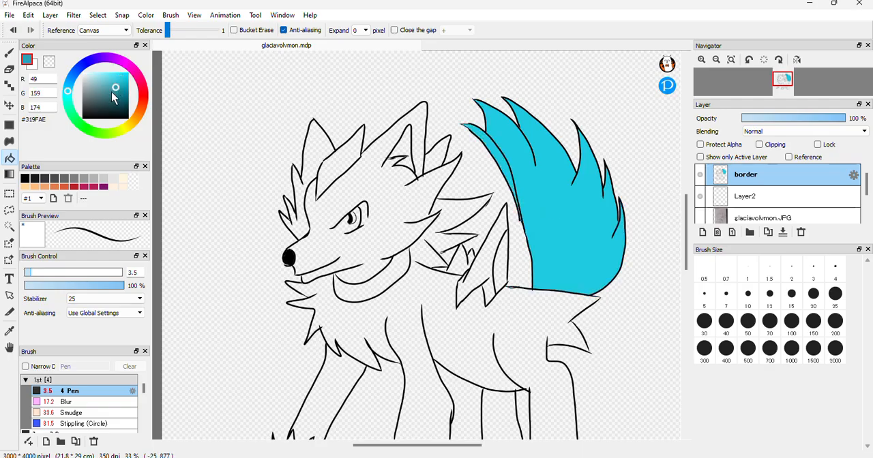
left_click(506, 158)
key("ctrl+z")
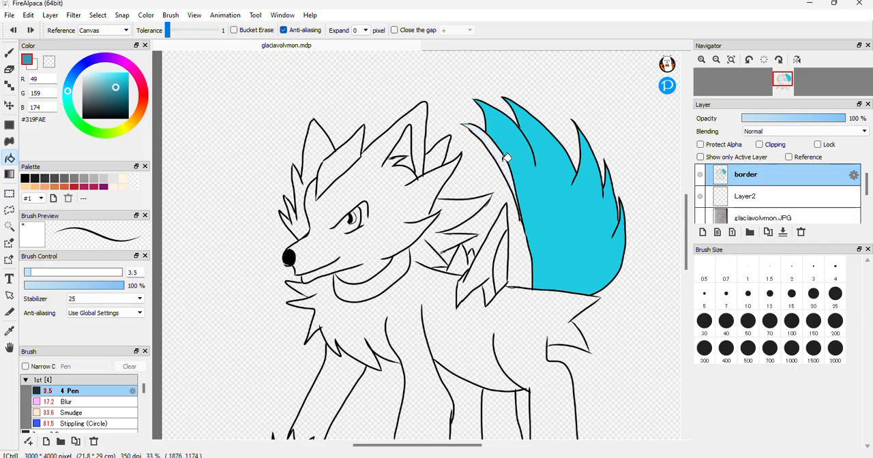
key("ctrl+z")
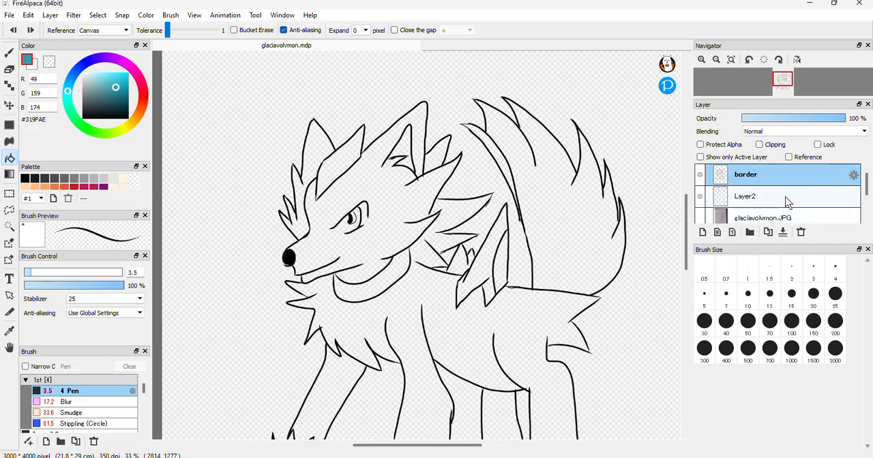
key("ctrl")
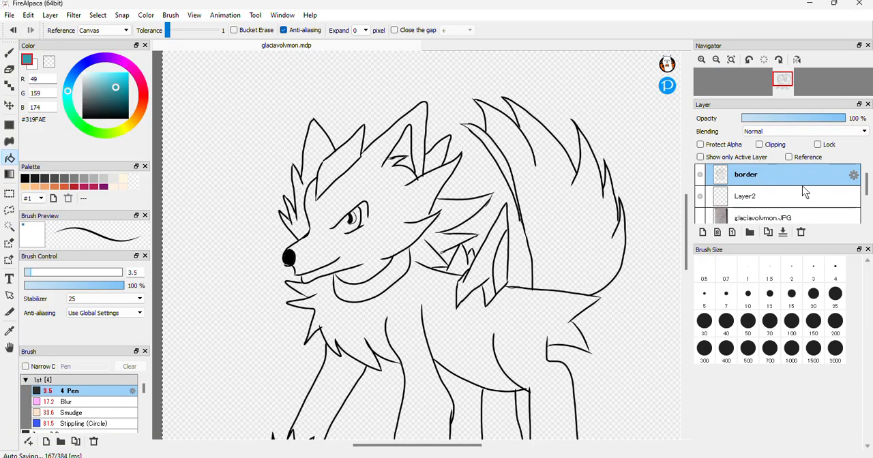
left_click(769, 198)
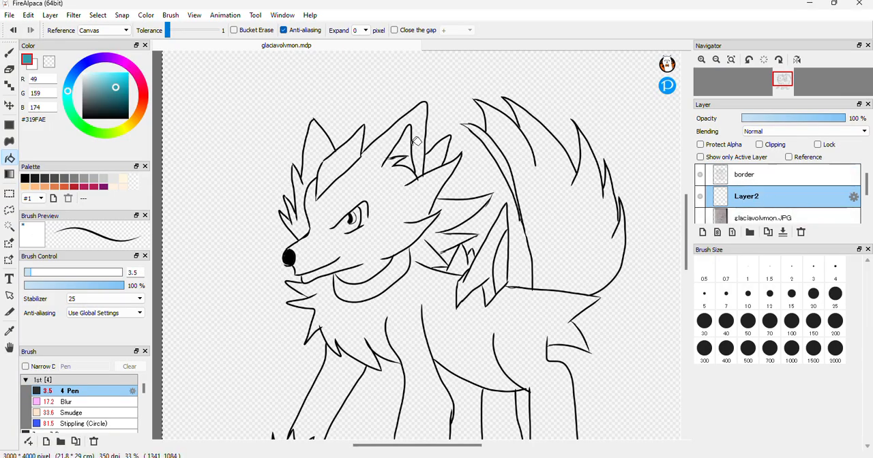
left_click(554, 183)
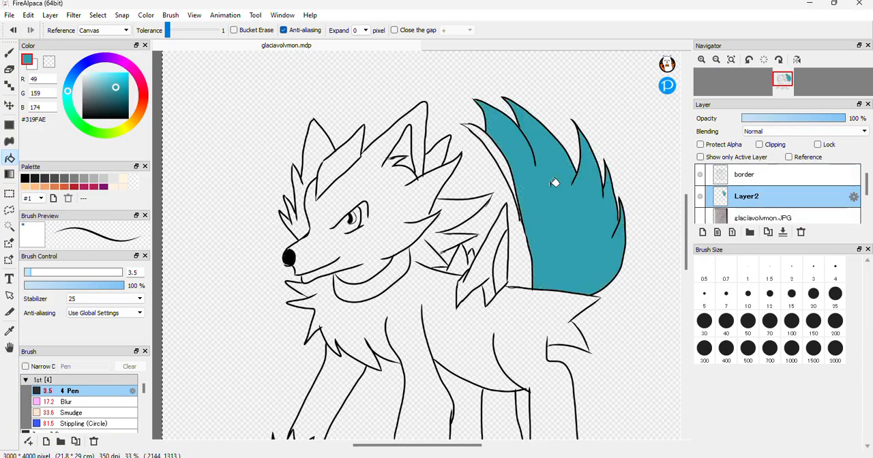
left_click(648, 311)
key("ctrl+s")
key("ctrl+z")
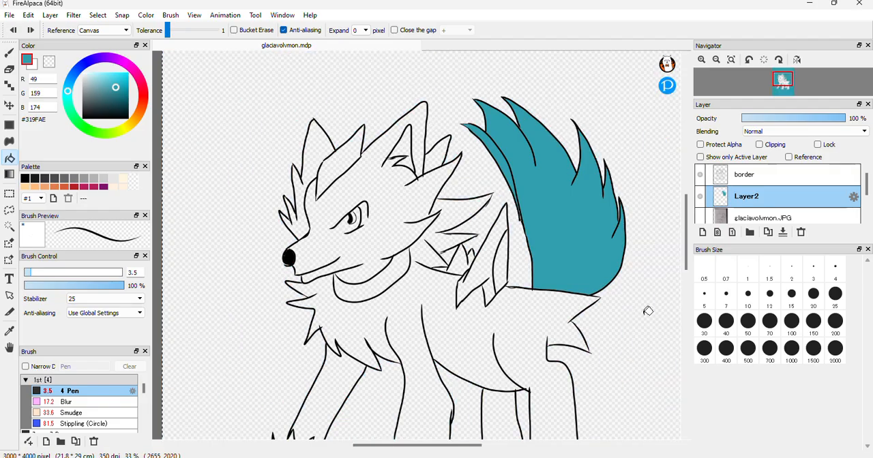
Refill the large main area of the tail with bright cyan #19D4ED, leaving out the narrow inner strip
left_click(124, 79)
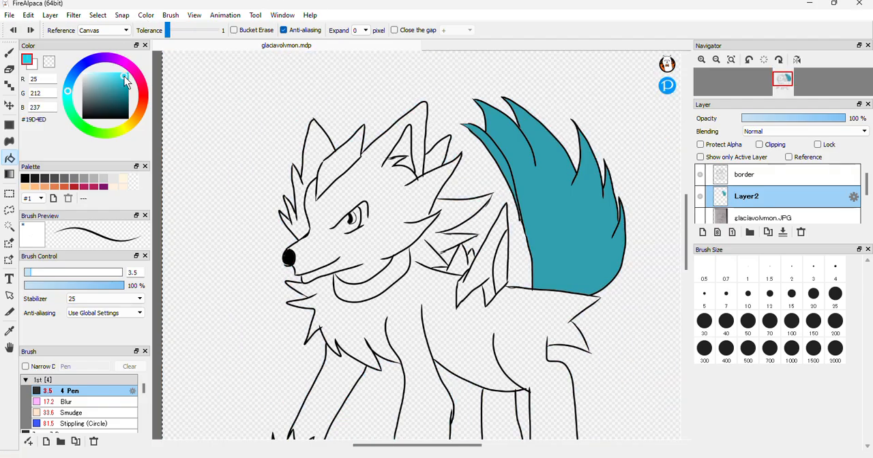
left_click(536, 208)
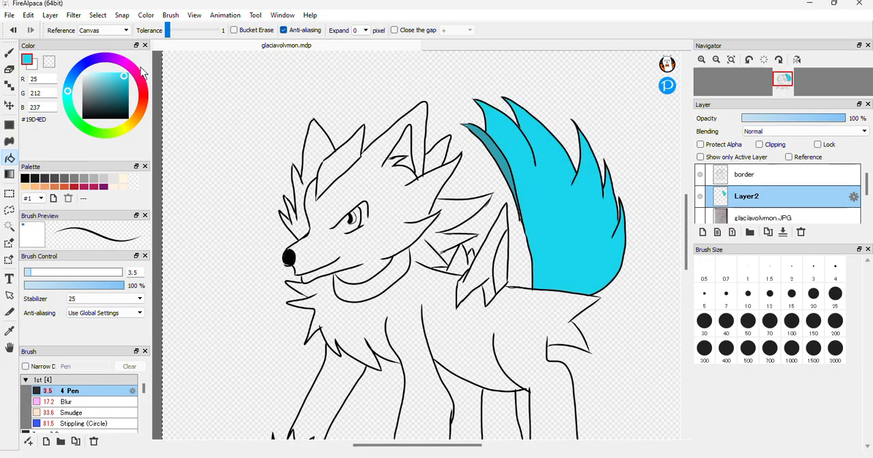
Draw a shadow outline in dark teal #3A95A1 along the outer edge of the tail's first large tuft and fill the enclosed strip
left_click(9, 52)
left_click(112, 87)
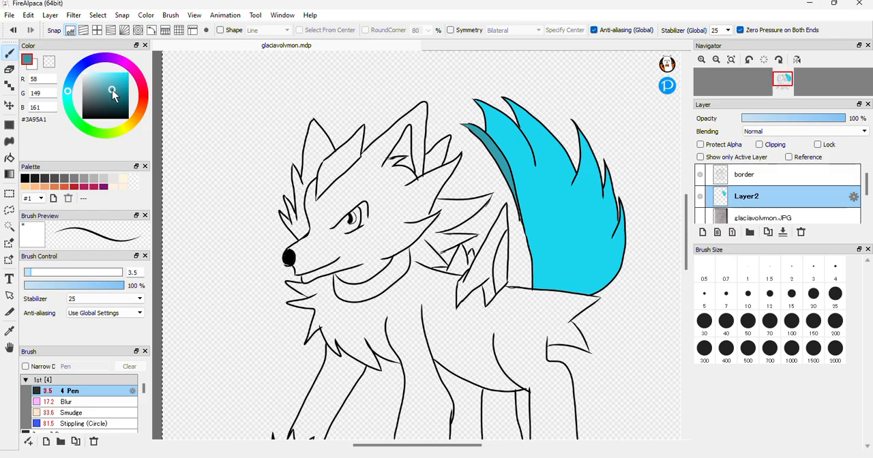
left_click(700, 60)
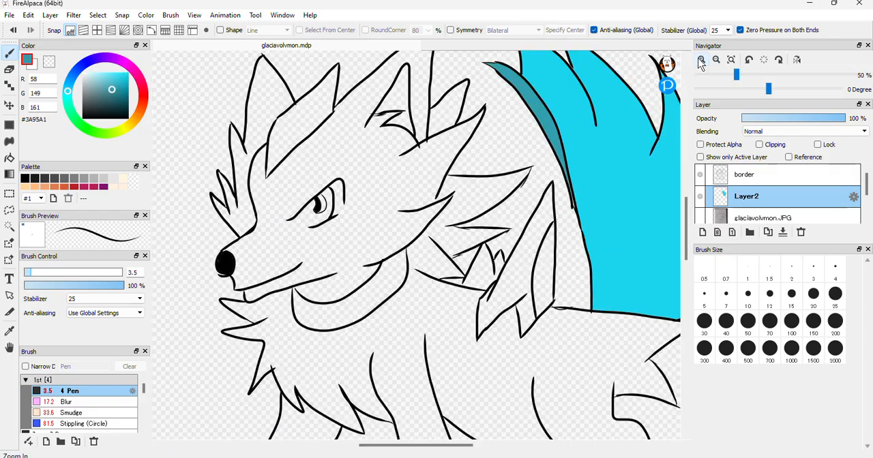
left_click(700, 60)
left_click_drag(373, 446, 422, 447)
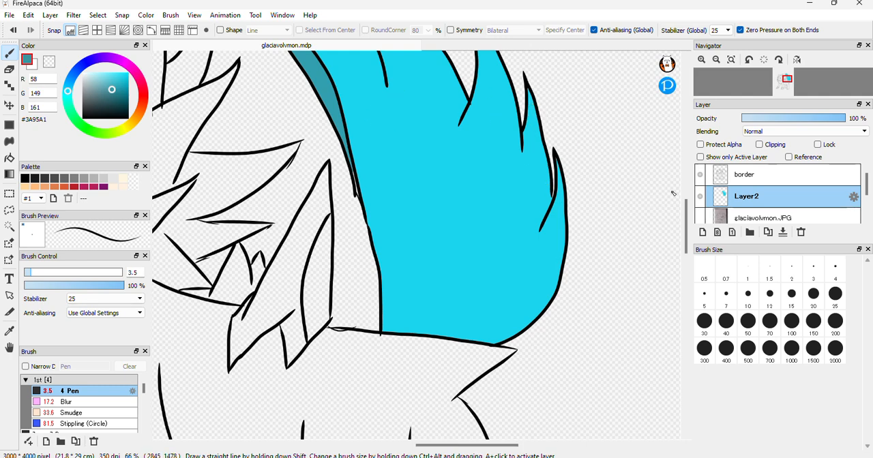
scroll(688, 217, "up", 3)
scroll(688, 217, "up", 2)
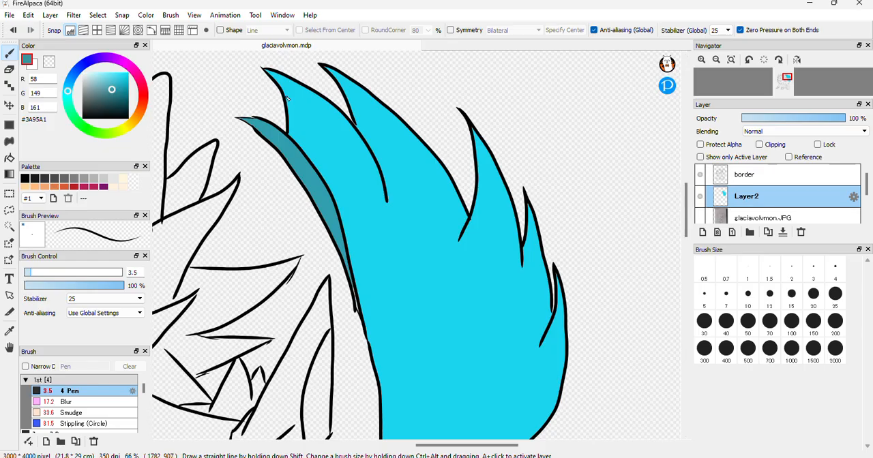
mouse_move(291, 101)
left_mouse_down()
mouse_move(346, 136)
mouse_move(388, 204)
left_mouse_up()
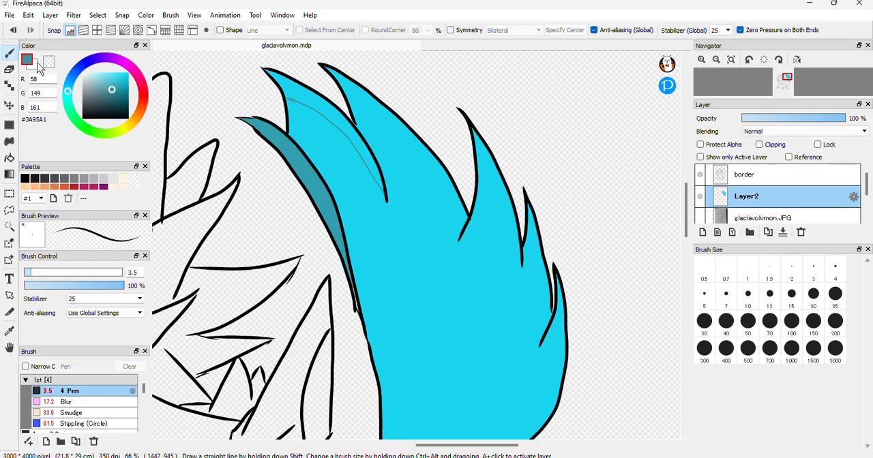
left_click(10, 157)
left_click(334, 110)
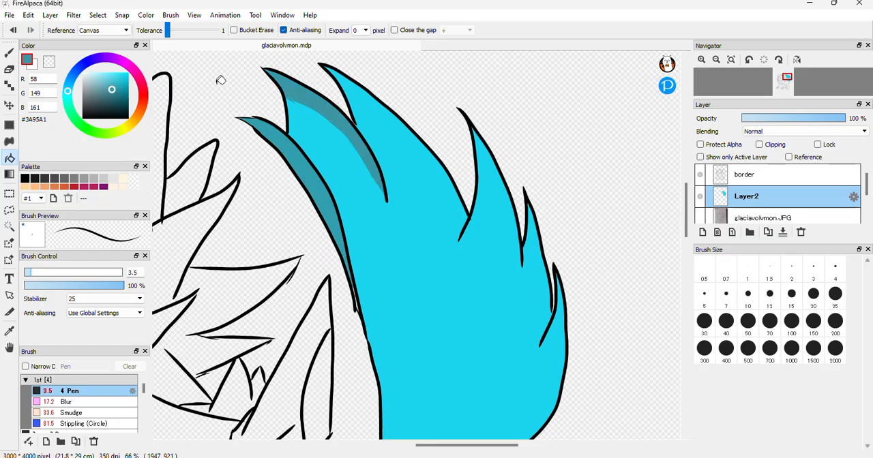
Draw dark teal #3A95A1 shadow outlines along the outer edges of the four remaining tail tufts with the 3.5 Pen
left_click(9, 51)
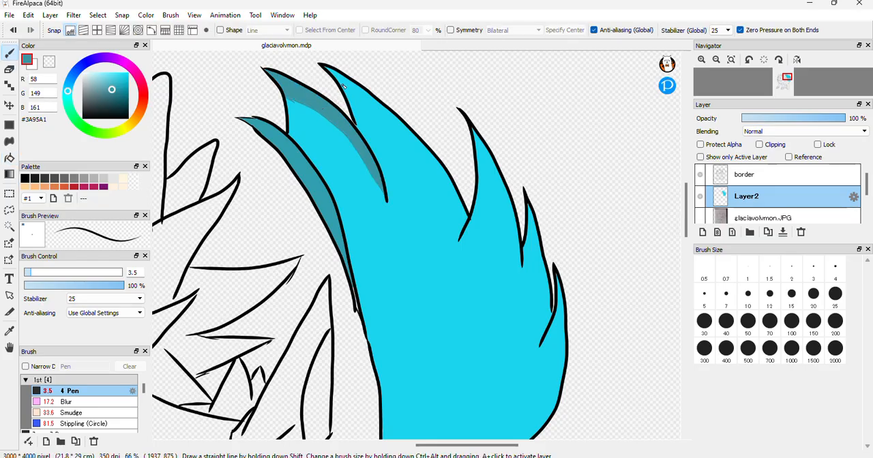
mouse_move(343, 85)
left_mouse_down()
mouse_move(402, 142)
mouse_move(468, 232)
left_mouse_up()
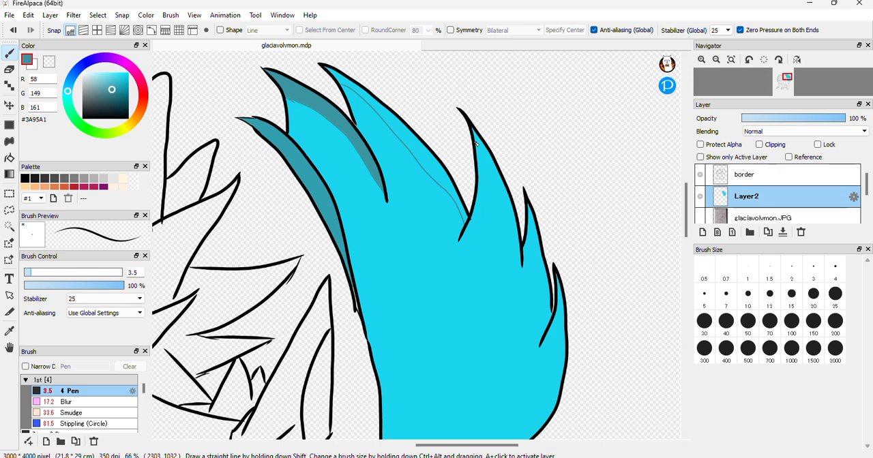
left_click_drag(476, 143, 523, 267)
left_click_drag(536, 237, 551, 320)
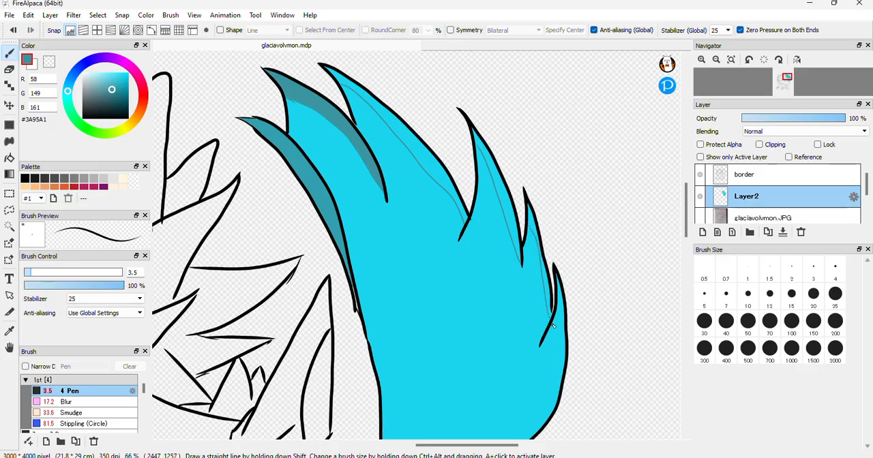
left_click_drag(558, 304, 563, 355)
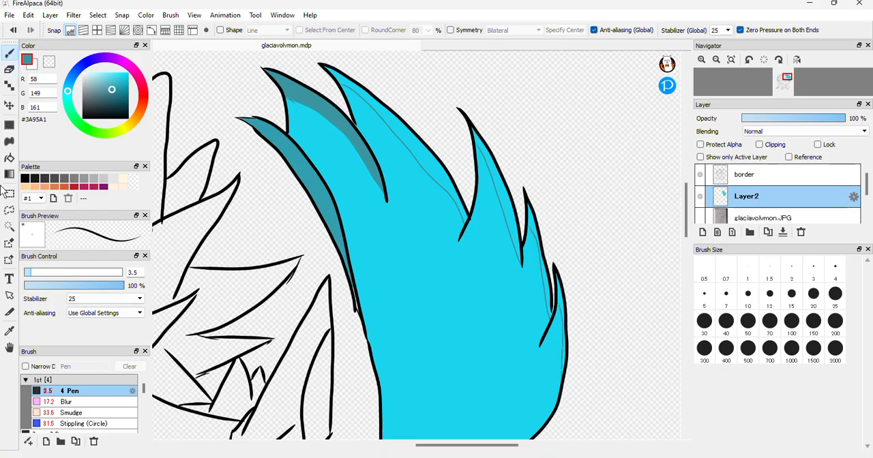
Fill the outlined shadow strips on the tail's second, third and fourth large tufts with dark teal #3A95A1
left_click(10, 158)
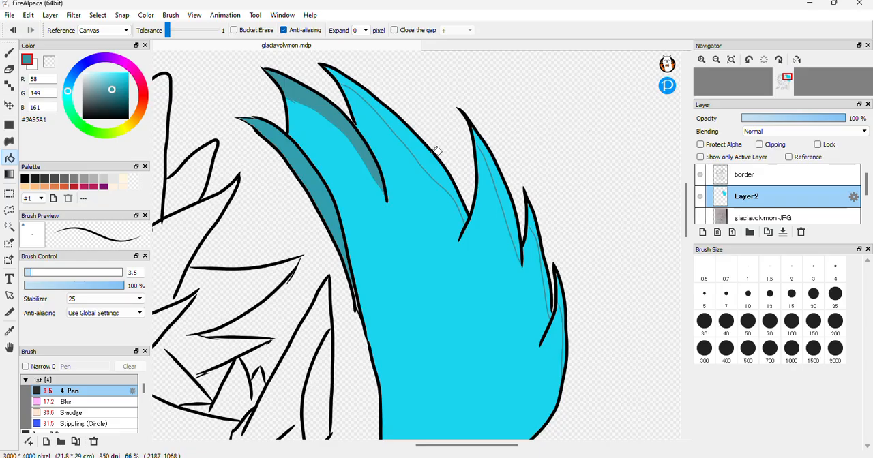
left_click(470, 146)
left_click(500, 172)
left_click(539, 219)
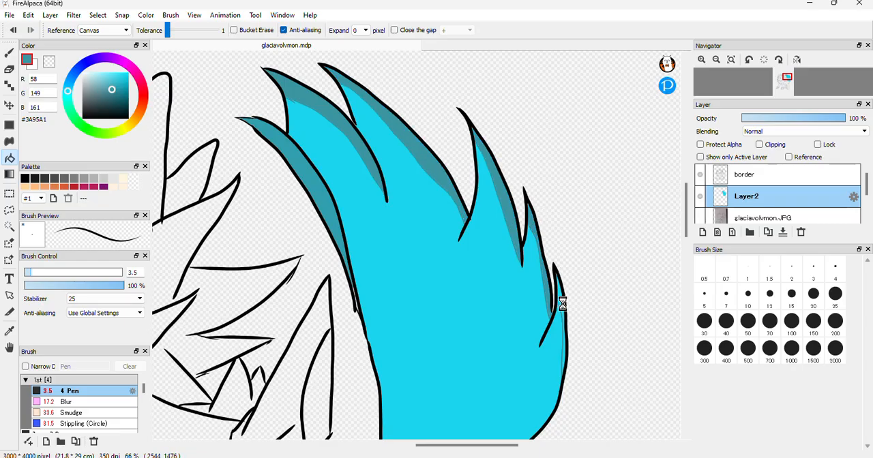
left_click(563, 303)
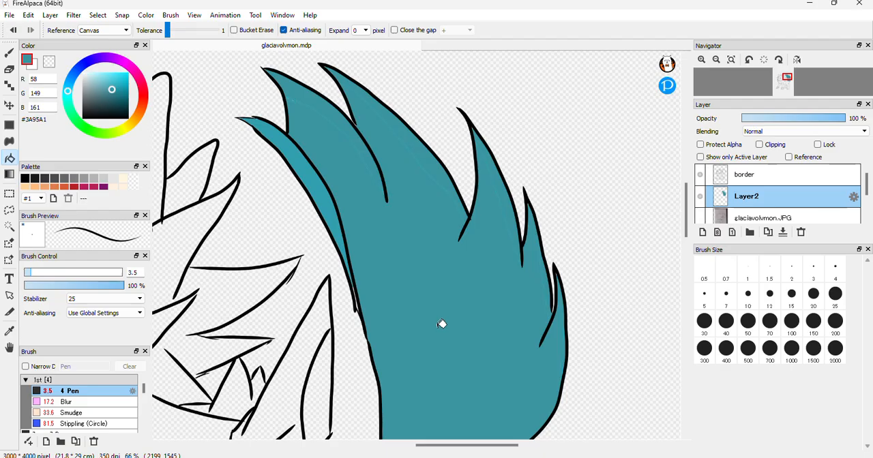
key("ctrl+z")
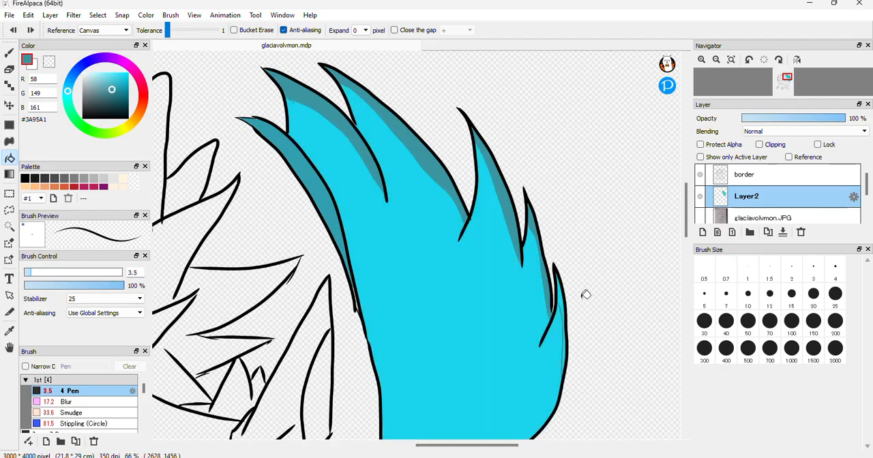
left_click(562, 295)
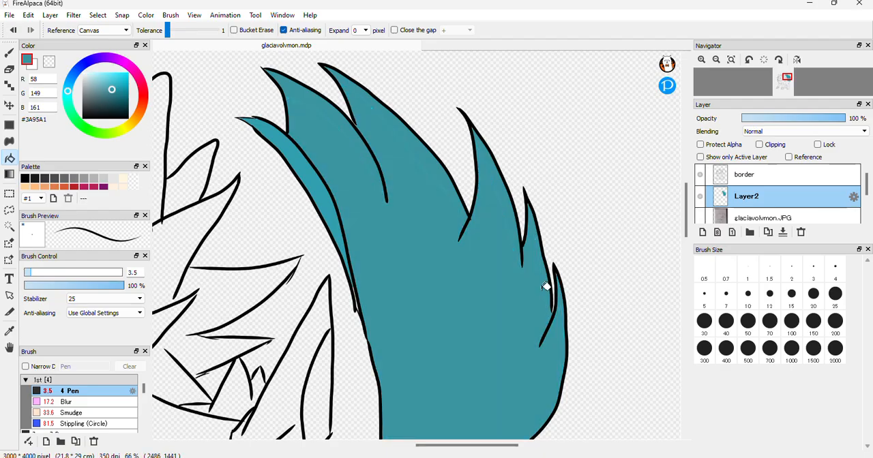
key("ctrl+z")
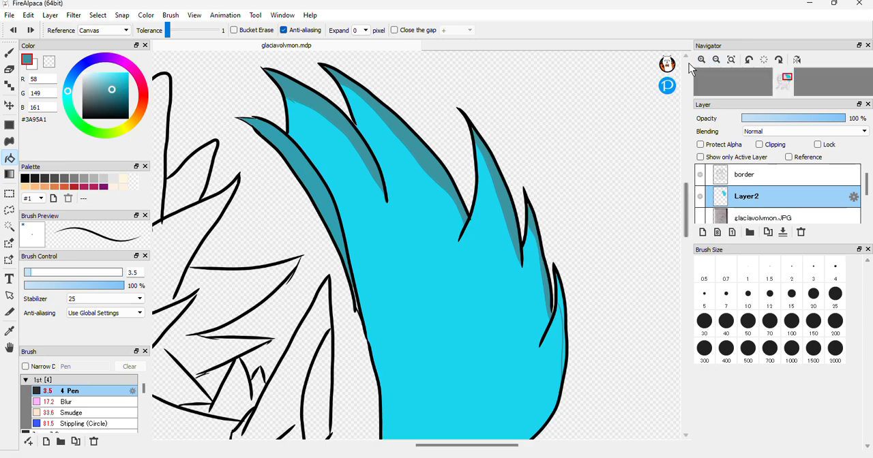
Fill the thin shadow strip along the outer edge of the tail's lowest tuft with dark teal #3A95A1
left_click(702, 60)
left_click_drag(478, 445, 513, 446)
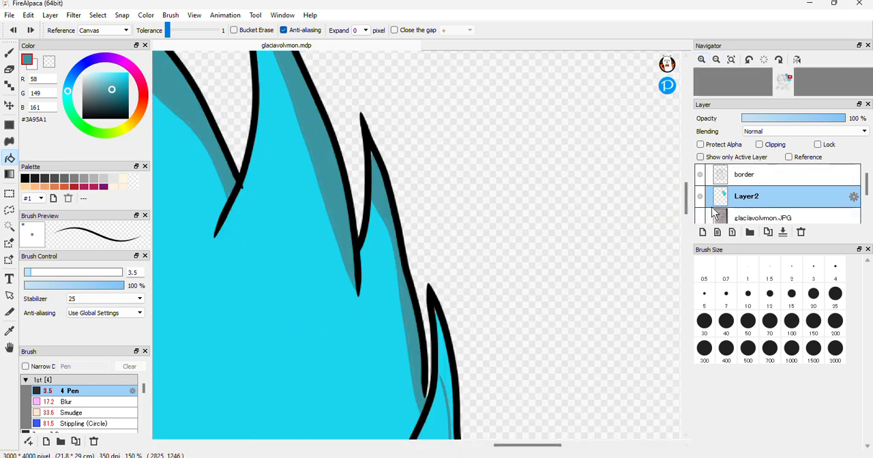
left_click_drag(689, 207, 688, 225)
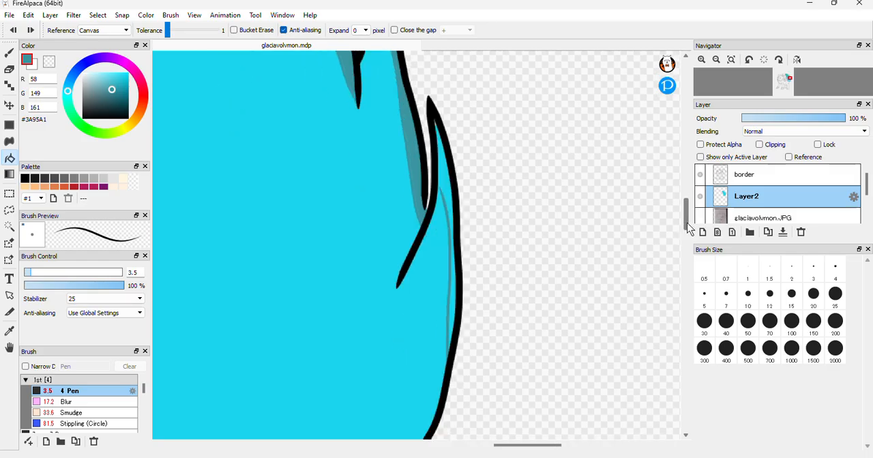
left_click(9, 52)
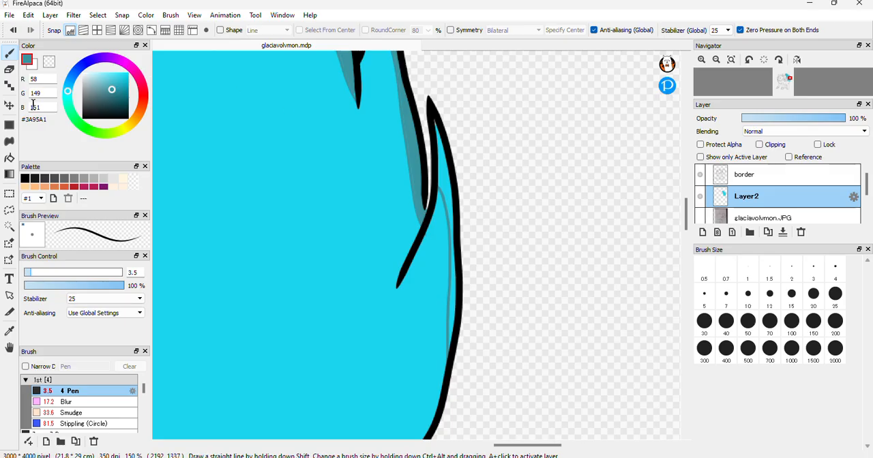
left_click(10, 159)
left_click(445, 167)
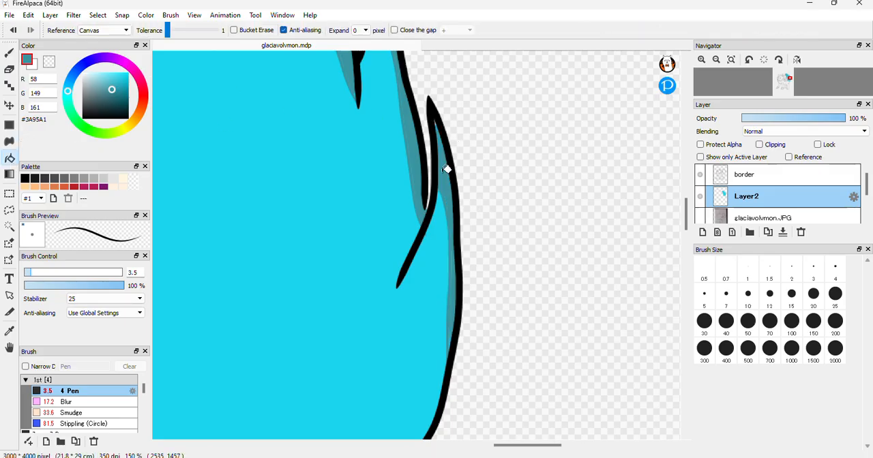
Soften the inner shadow edges on the tail's two lowest tufts with the Blur brush at size 17
left_click(66, 401)
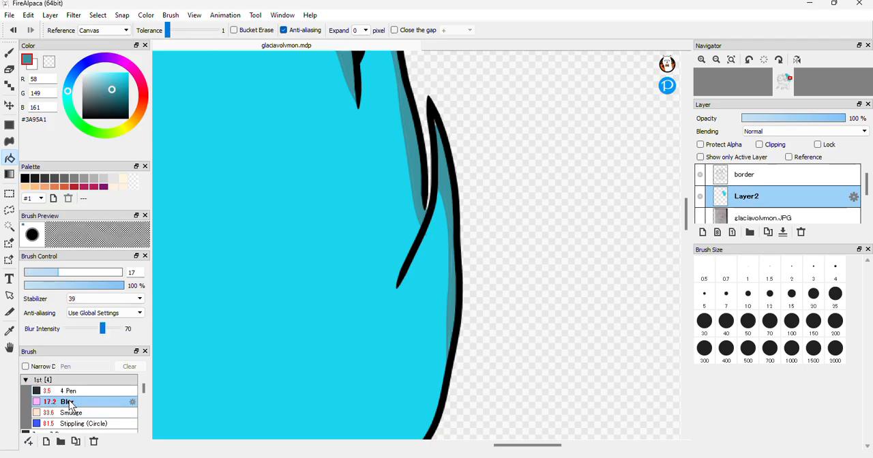
left_click(9, 53)
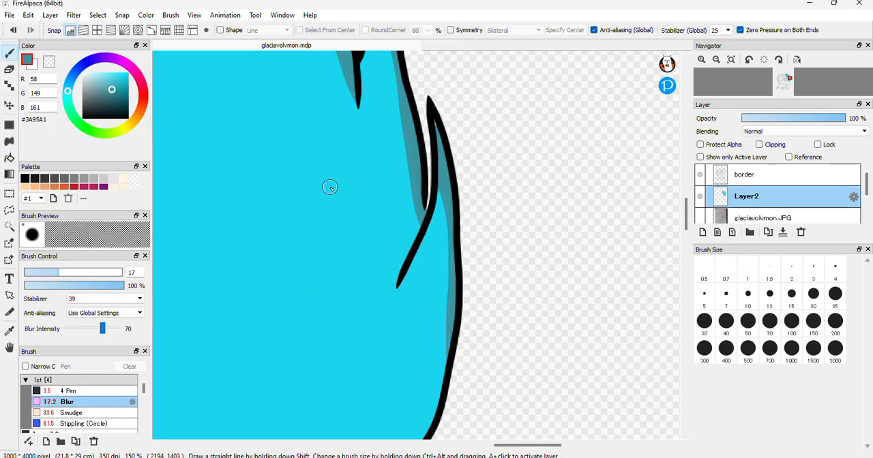
mouse_move(435, 197)
left_mouse_down()
mouse_move(449, 327)
mouse_move(438, 120)
mouse_move(446, 242)
mouse_move(447, 209)
mouse_move(443, 334)
mouse_move(416, 218)
left_mouse_up()
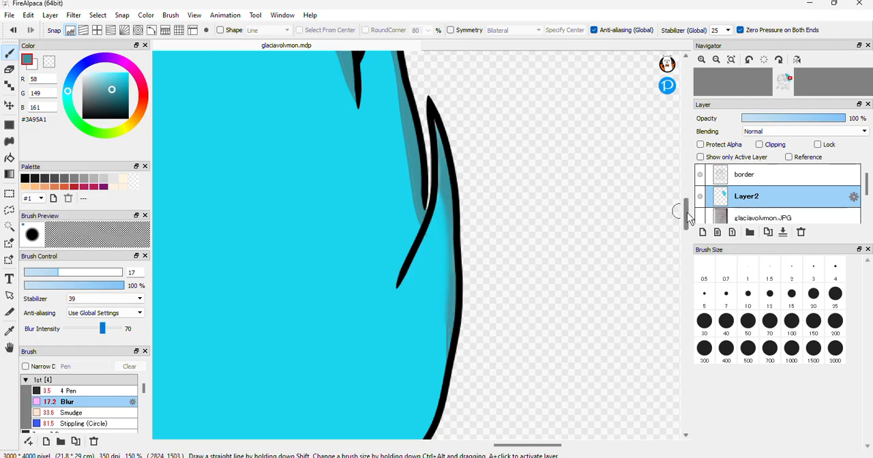
scroll(688, 217, "up", 3)
mouse_move(395, 152)
left_mouse_down()
mouse_move(399, 228)
mouse_move(400, 189)
mouse_move(406, 276)
mouse_move(409, 258)
mouse_move(419, 317)
left_mouse_up()
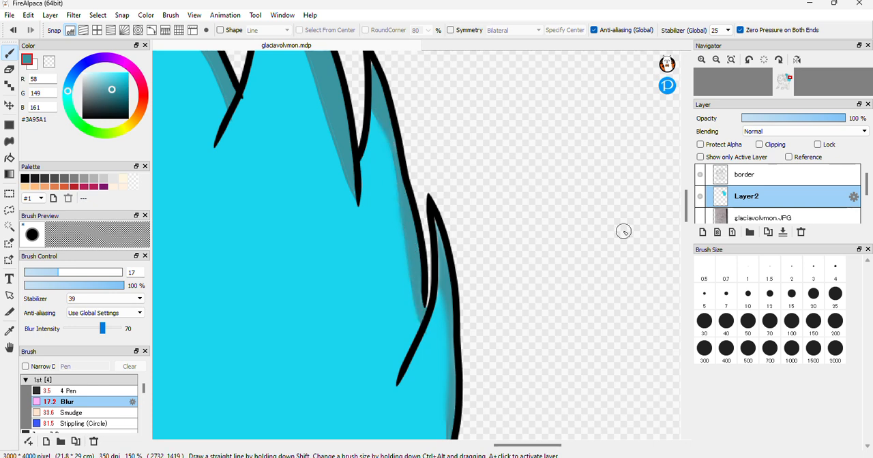
Blur the inner shadow edges on the tail's three upper large tufts with the size 17 Blur brush
scroll(686, 206, "up", 5)
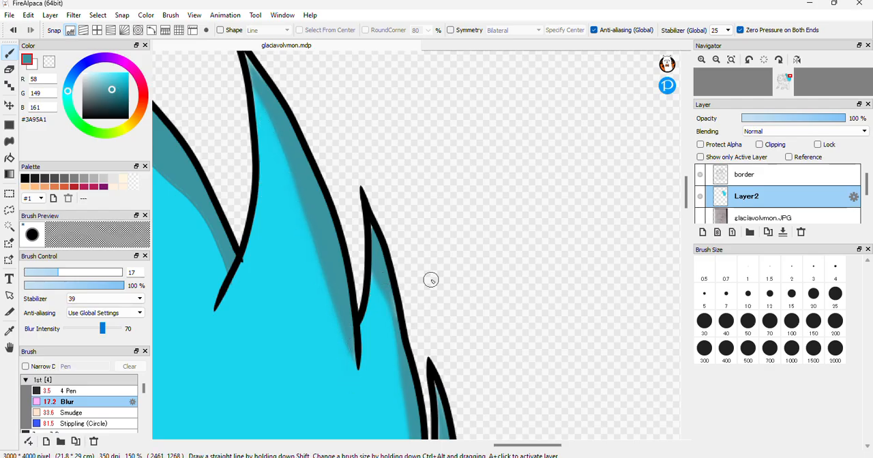
left_click_drag(518, 445, 498, 447)
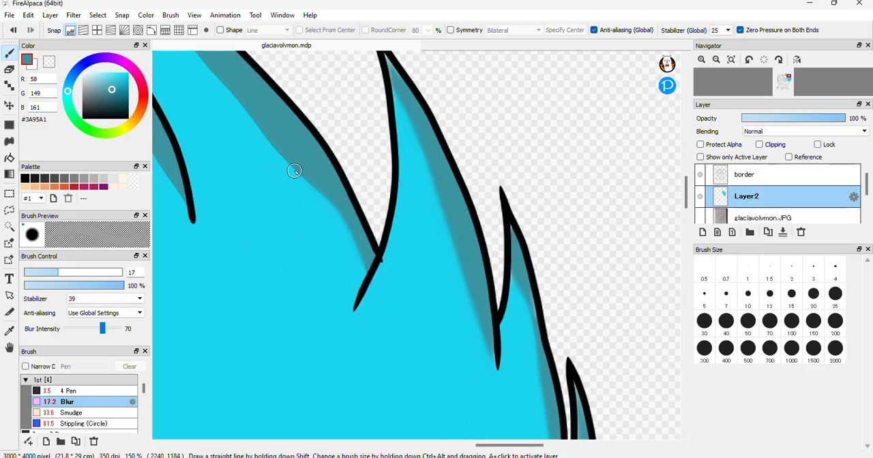
left_click_drag(247, 109, 332, 228)
left_click_drag(686, 199, 686, 182)
left_click_drag(498, 452, 483, 452)
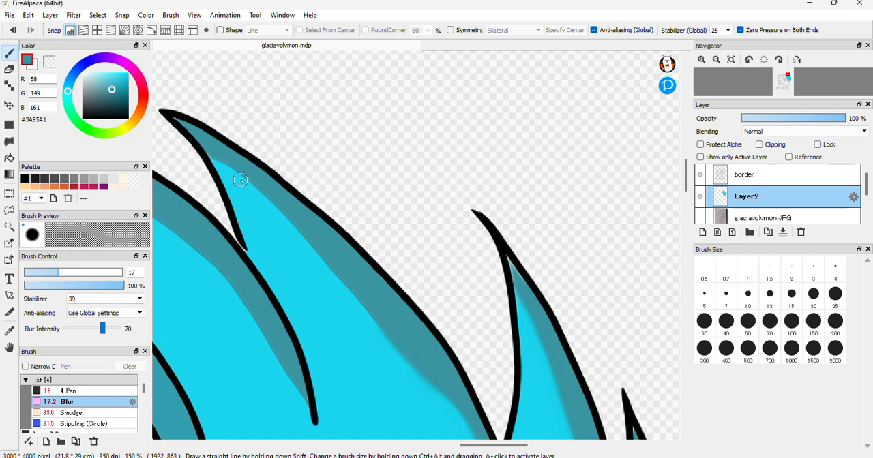
left_click_drag(220, 158, 258, 196)
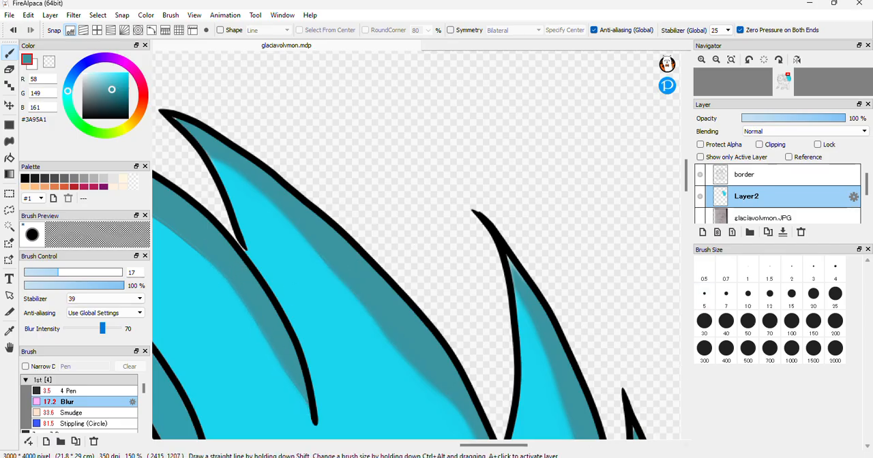
left_click_drag(509, 446, 491, 447)
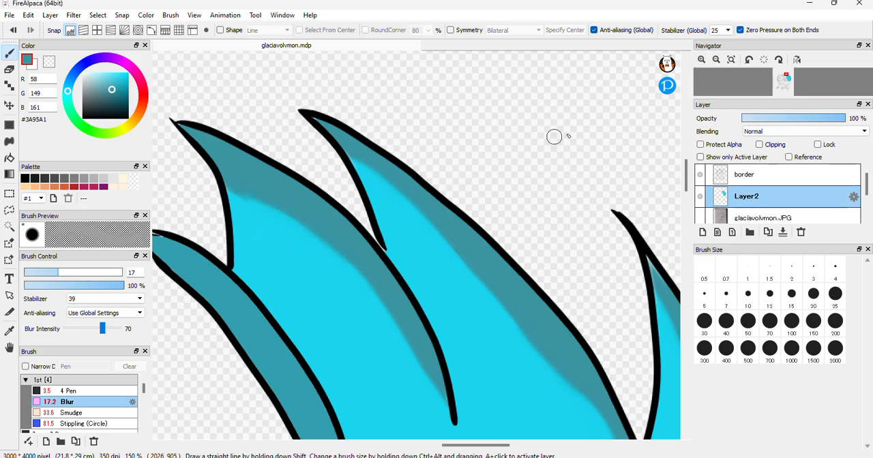
Draw a pale cyan #9AD3DB highlight line down the tail's main area with the 3.5 Pen and fill the enclosed inner side
left_click(716, 59)
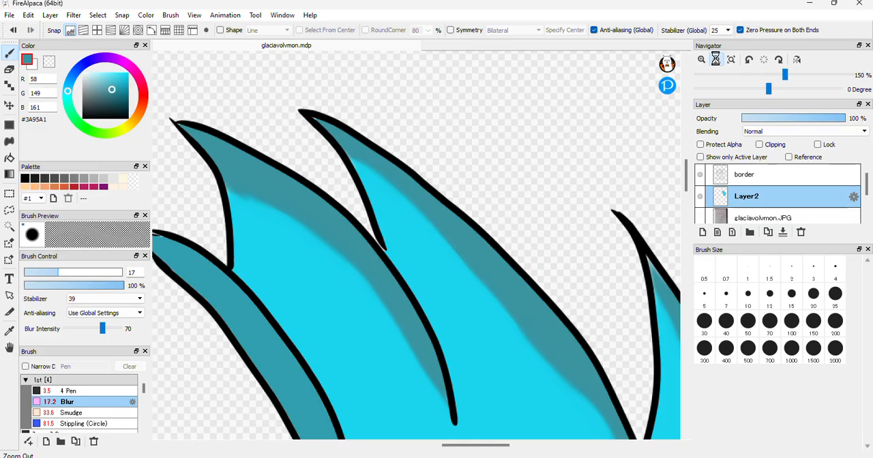
left_click(715, 59)
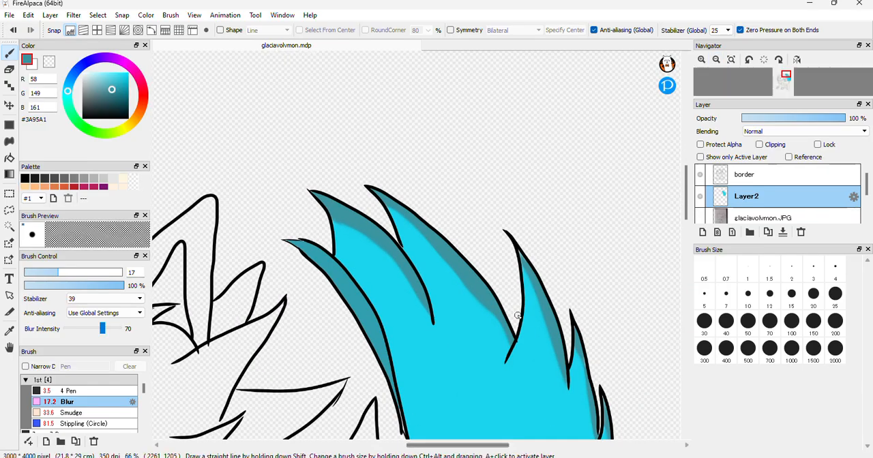
scroll(689, 213, "down", 5)
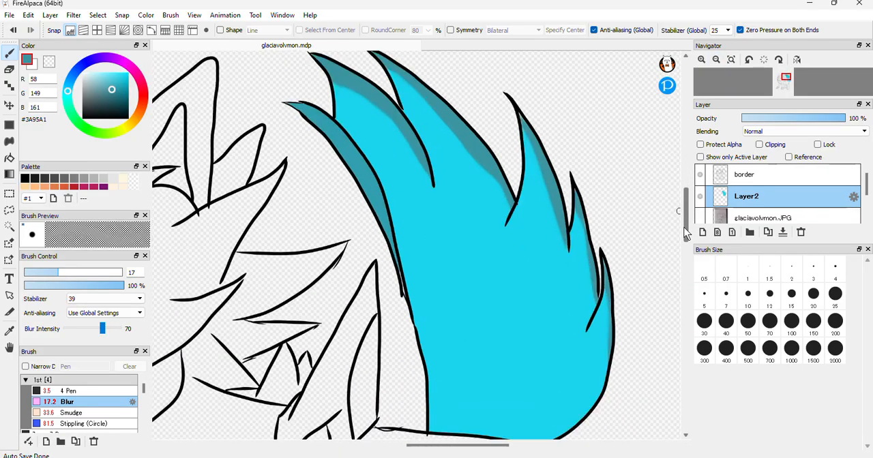
left_click(85, 75)
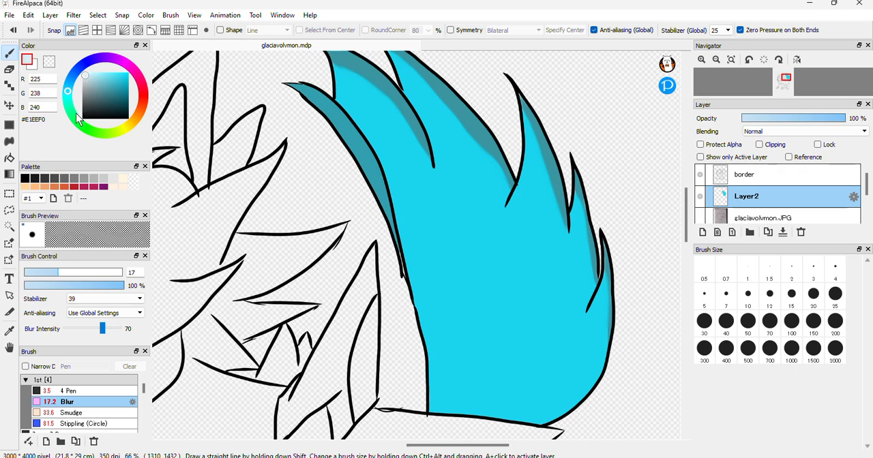
left_click_drag(91, 81, 92, 76)
left_click(95, 75)
left_click(97, 80)
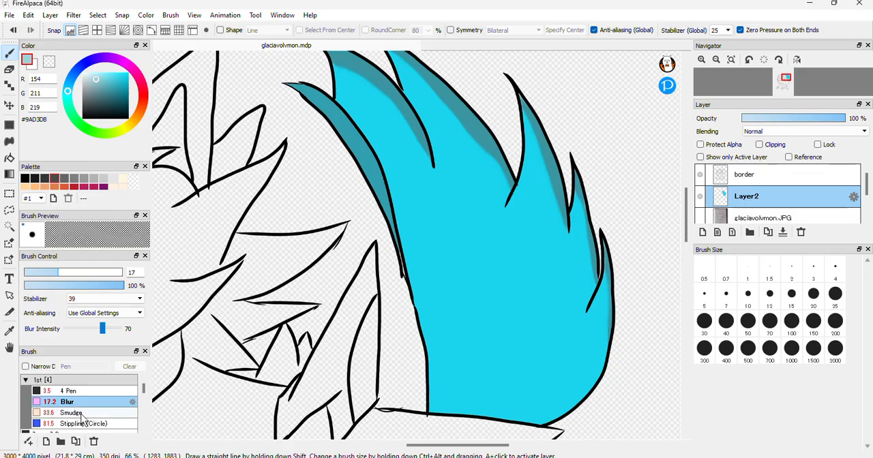
left_click(75, 394)
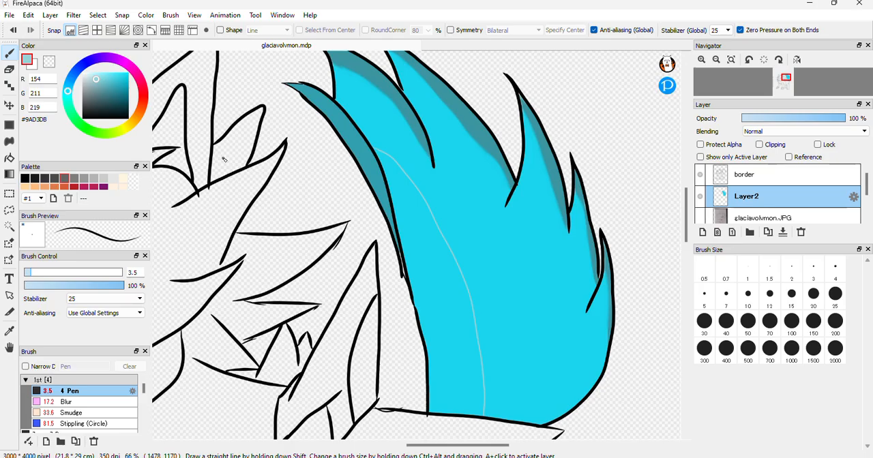
left_click(9, 157)
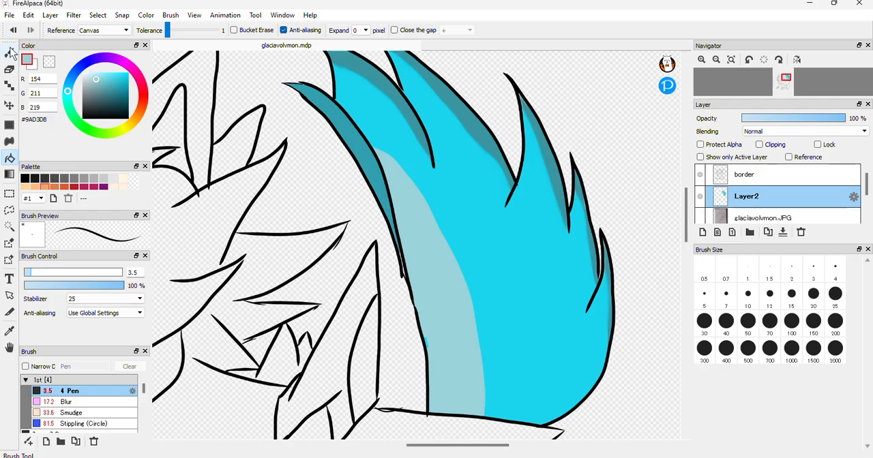
Outline a small #9AD3DB highlight inside the narrow inner strip of the tail and fill it
left_click(9, 53)
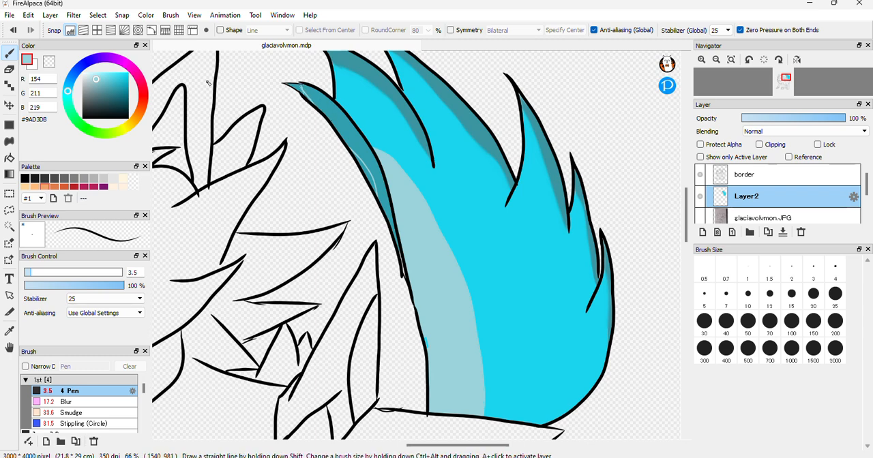
left_click(10, 158)
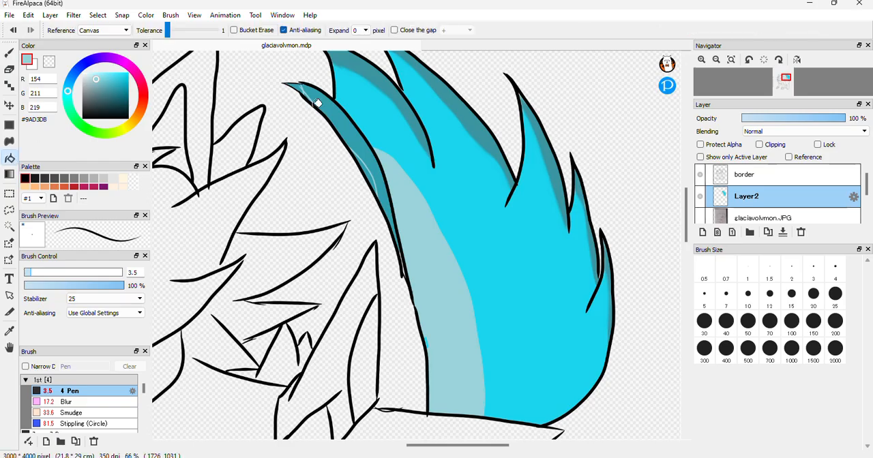
left_click(367, 168)
Blur the edges of the tail's pale highlights, raising the Blur brush size to 23 for the large one
left_click(9, 53)
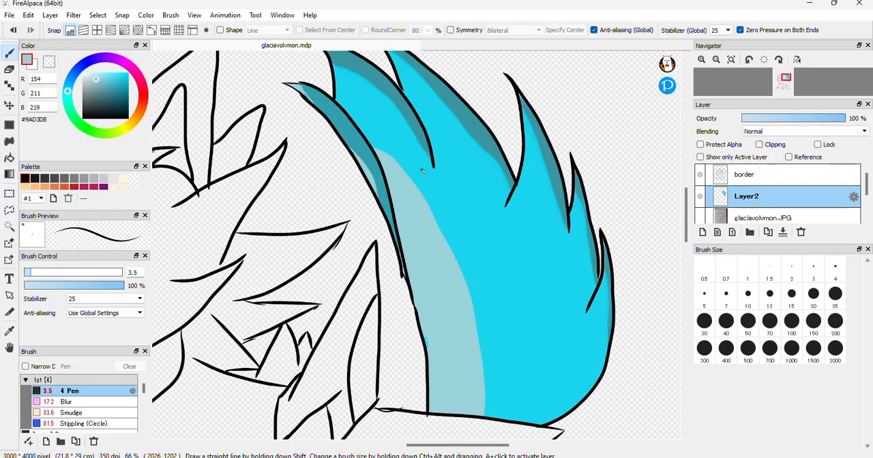
left_click(66, 401)
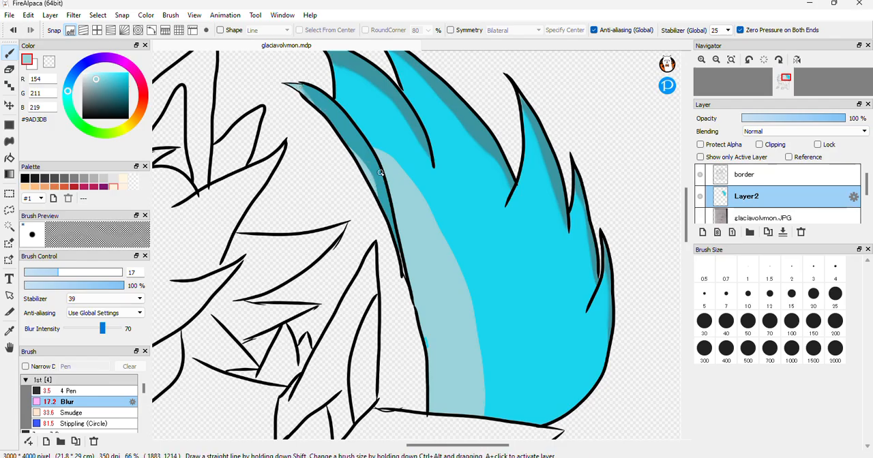
left_click_drag(57, 272, 70, 272)
Set the colour to light pink #F09ED6 and fill the creature's inner ear with it
left_click(717, 61)
left_click(717, 60)
left_click(717, 61)
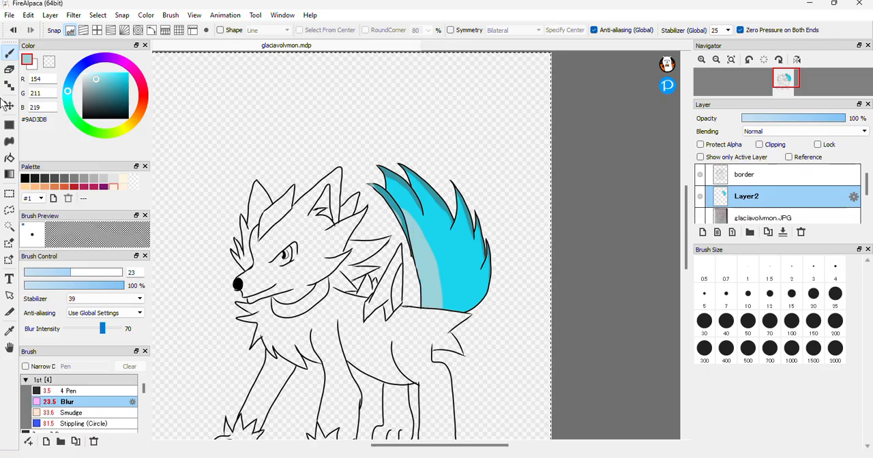
left_click(127, 66)
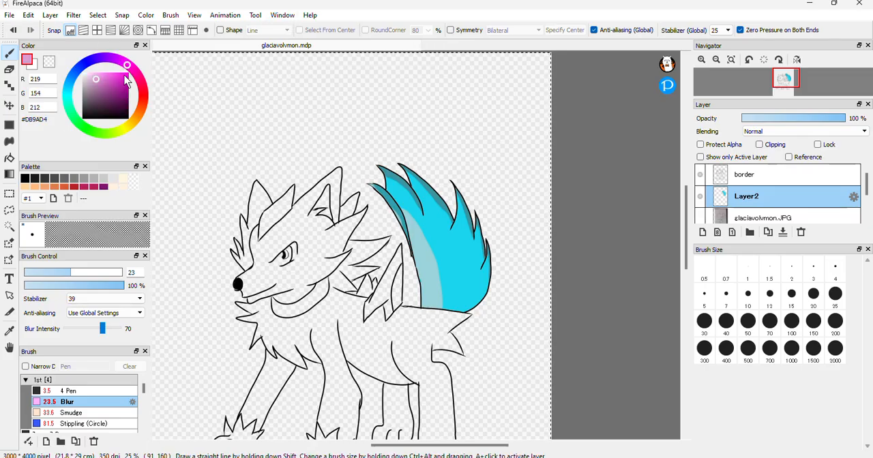
left_click_drag(127, 67, 122, 67)
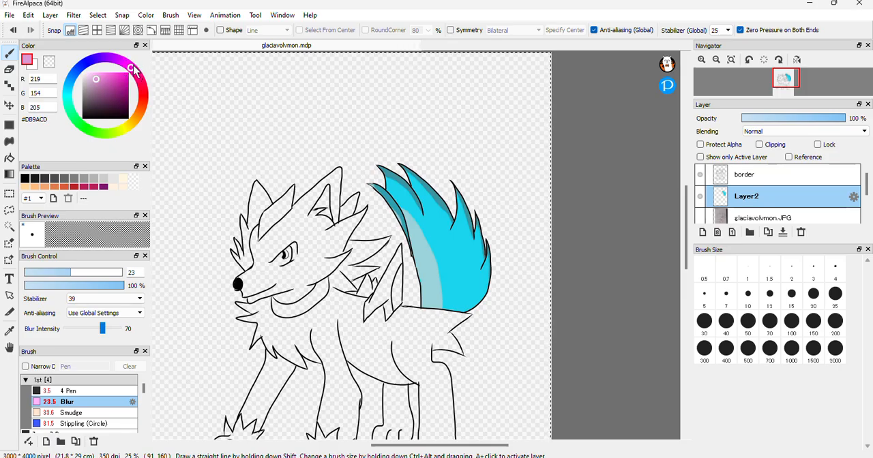
left_click_drag(112, 75, 108, 78)
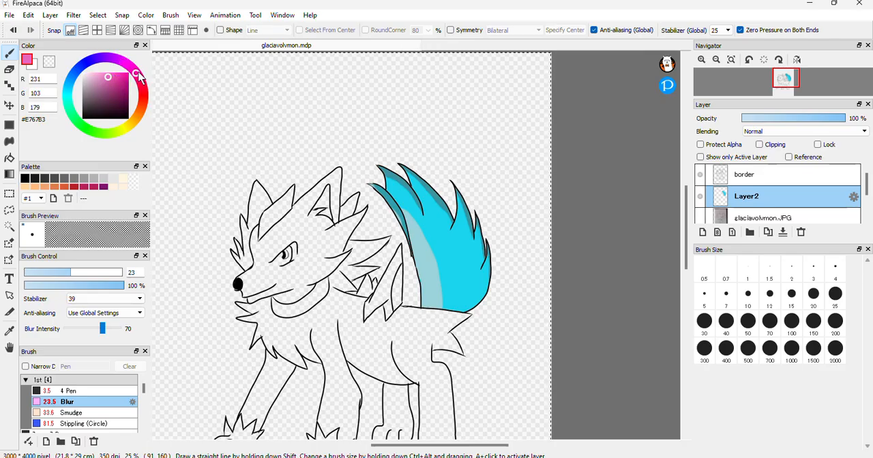
left_click_drag(109, 77, 98, 75)
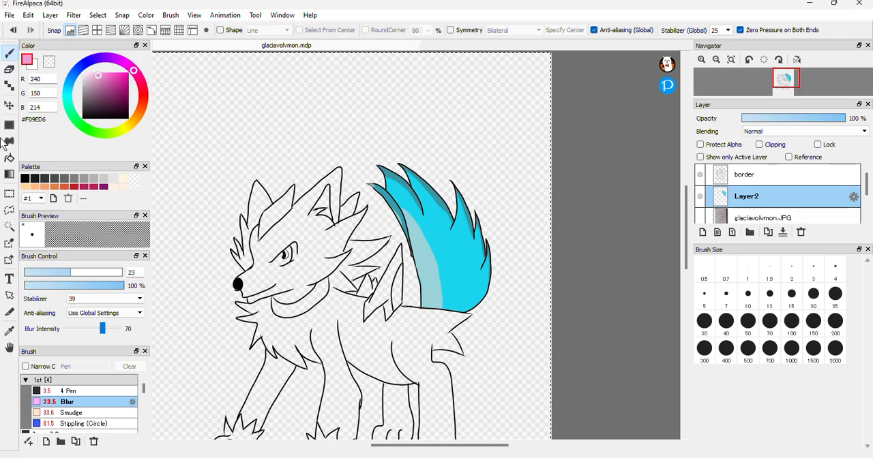
left_click(9, 157)
left_click(326, 198)
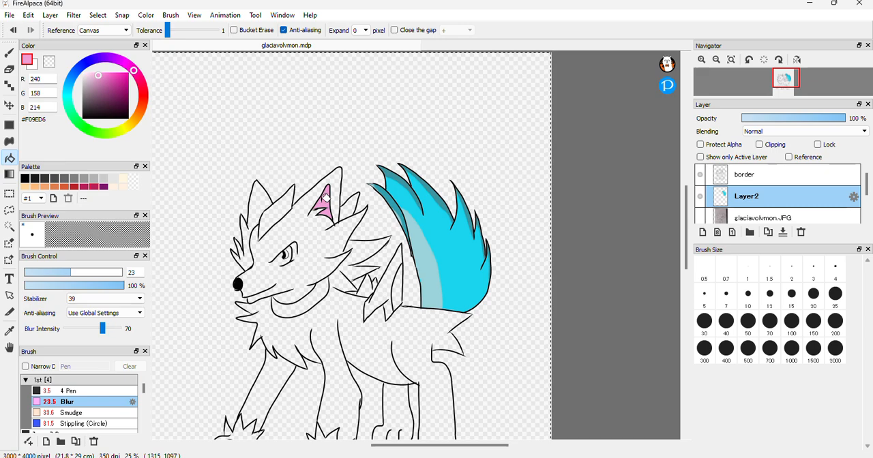
Outline shadow areas at the base of the pink inner ear with the 3.5 Pen in #DB73BA and fill the lower part
left_click(703, 60)
left_click(703, 60)
left_click(702, 60)
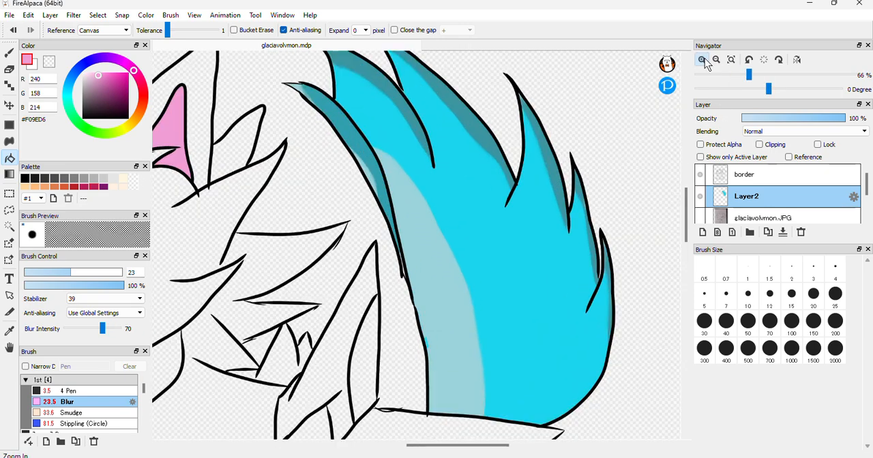
left_click(703, 60)
left_click_drag(433, 447, 397, 450)
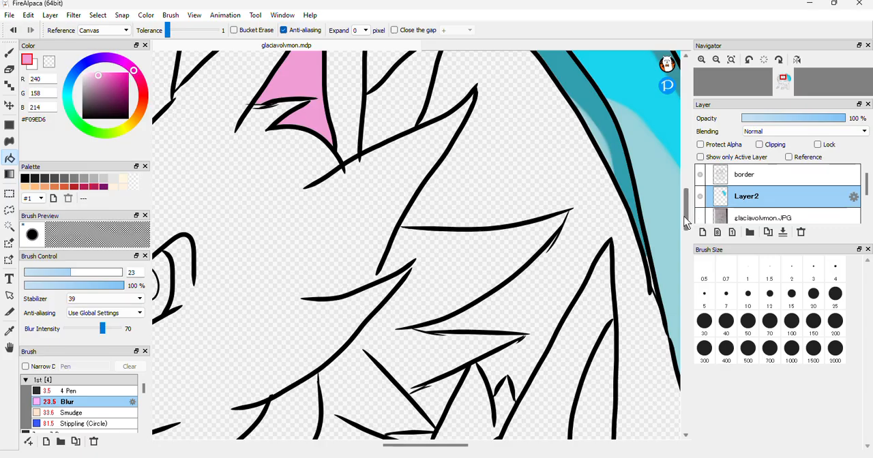
left_click_drag(685, 222, 686, 208)
left_click(10, 53)
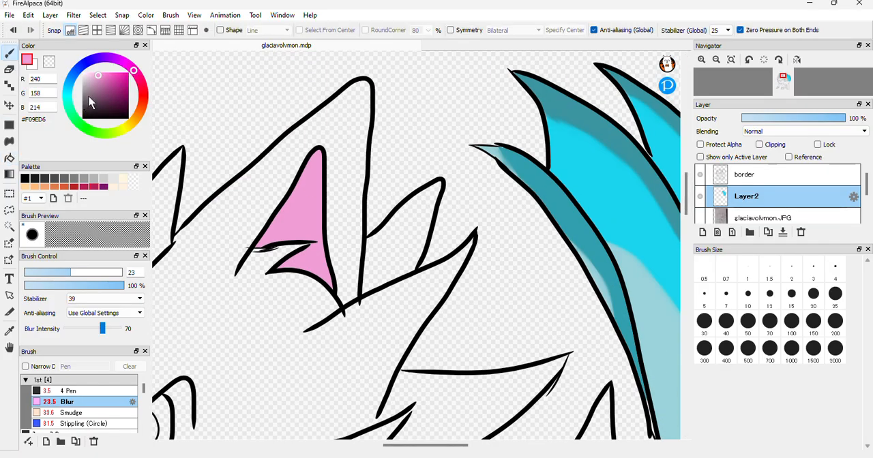
left_click(105, 80)
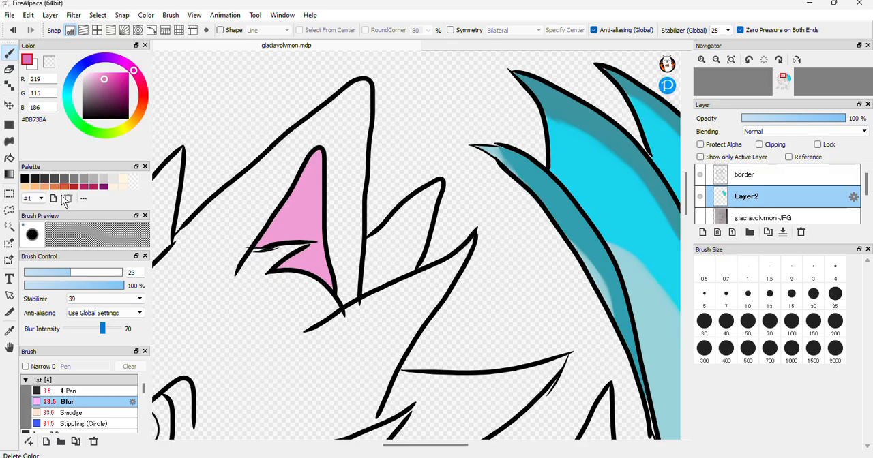
left_click(81, 391)
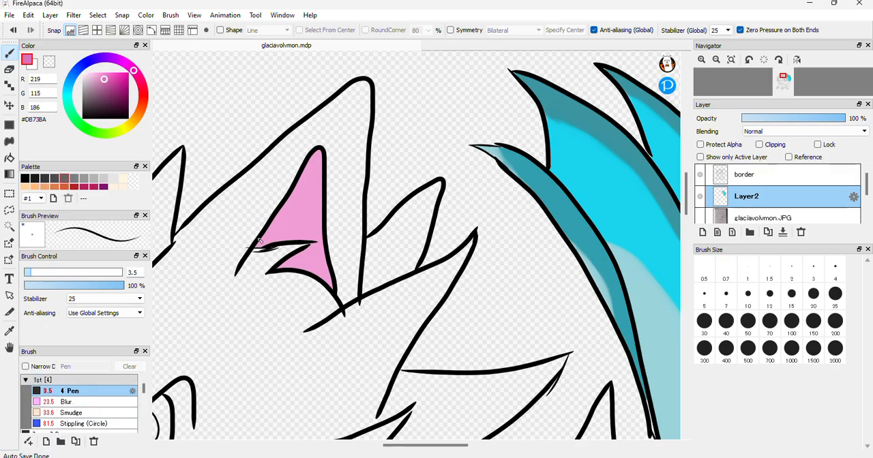
left_click_drag(291, 237, 304, 238)
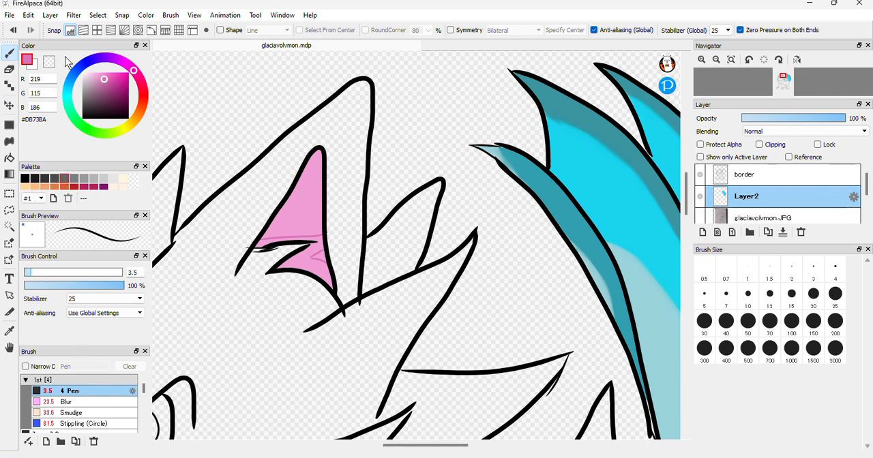
left_click(9, 158)
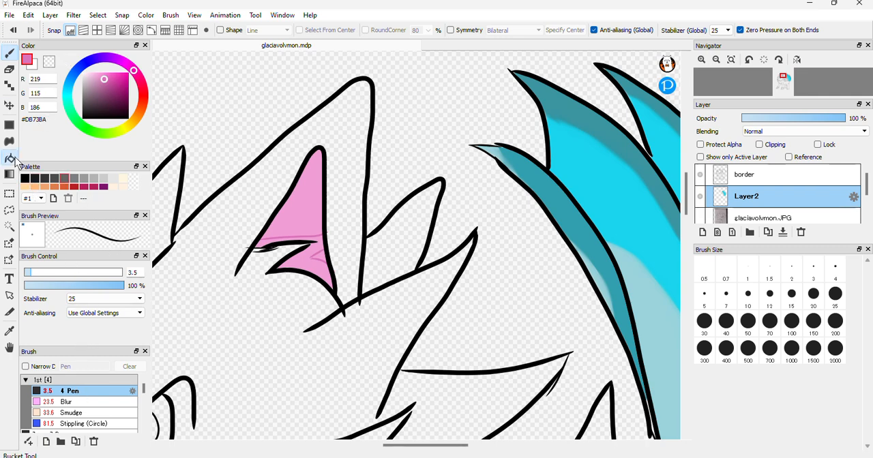
left_click(308, 259)
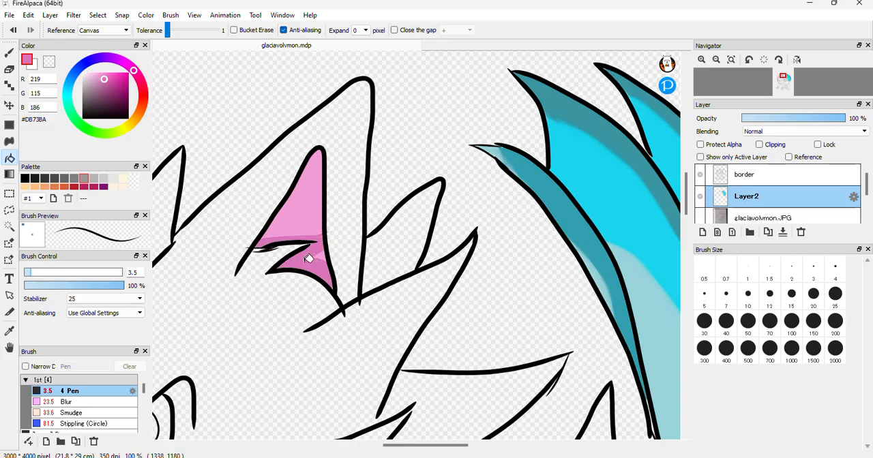
Blur the edges of the darker pink shadows in the inner ear with the size 23 Blur brush
left_click(90, 402)
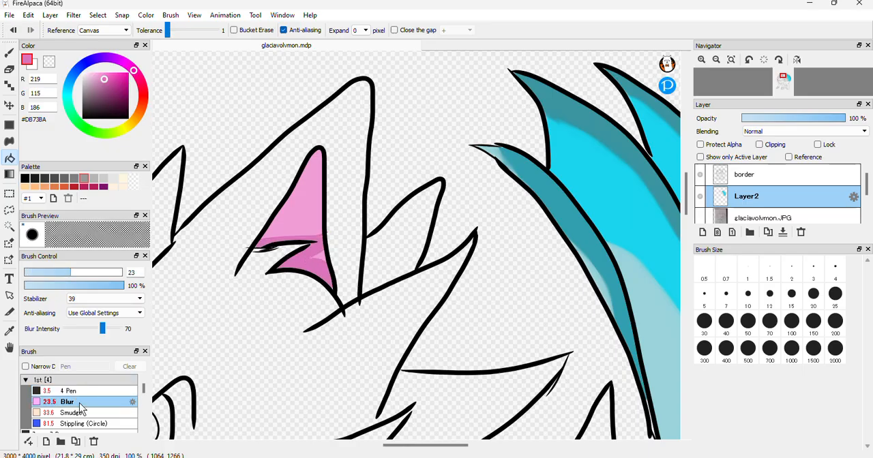
left_click(9, 53)
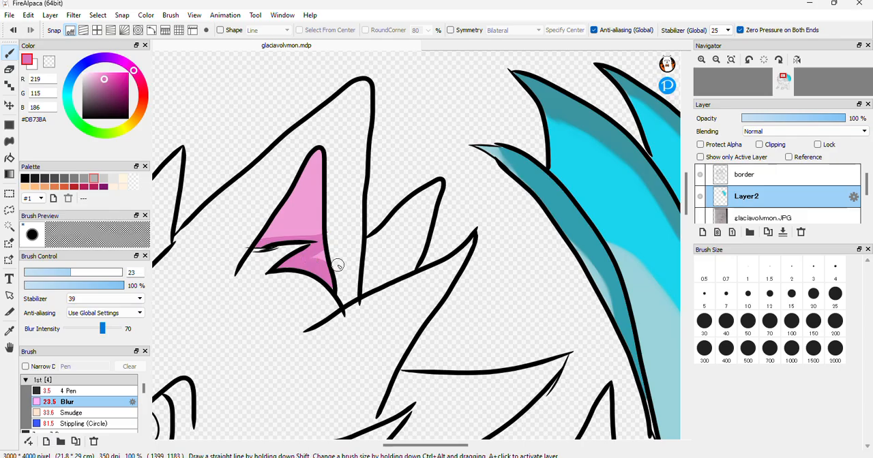
mouse_move(306, 256)
left_mouse_down()
mouse_move(327, 238)
mouse_move(261, 240)
mouse_move(320, 239)
mouse_move(319, 257)
mouse_move(323, 244)
mouse_move(307, 265)
mouse_move(333, 288)
mouse_move(320, 270)
mouse_move(291, 264)
mouse_move(315, 239)
mouse_move(276, 229)
mouse_move(311, 232)
mouse_move(285, 238)
mouse_move(325, 247)
mouse_move(304, 268)
mouse_move(342, 291)
left_mouse_up()
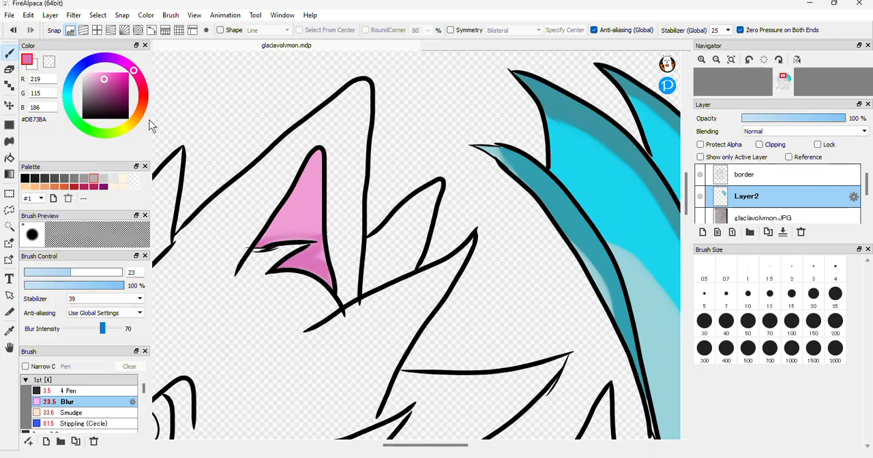
Fill the long pointed shape beside the tail base with cyan #19D4ED sampled from the tail, and its narrow inner section with #0D92A4
left_click_drag(444, 444, 419, 445)
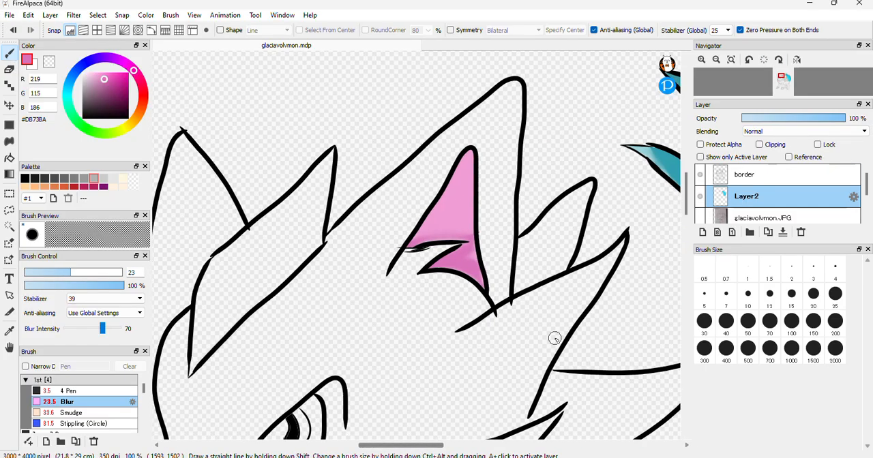
left_click_drag(689, 196, 685, 210)
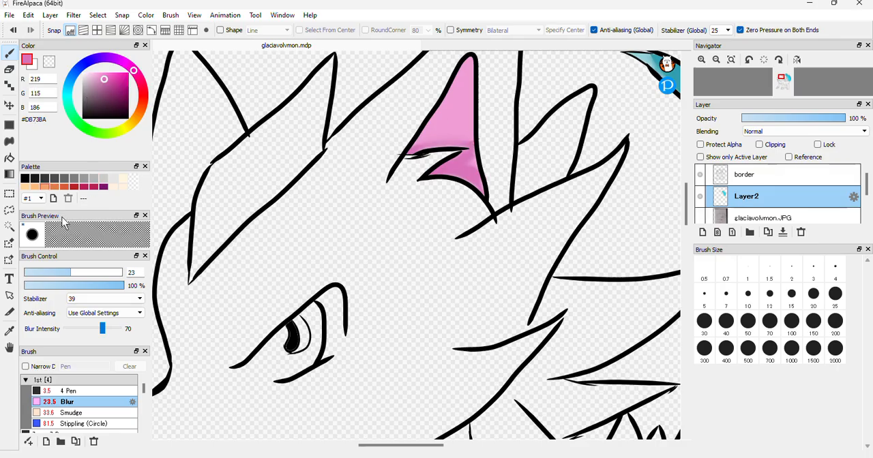
left_click_drag(687, 204, 687, 231)
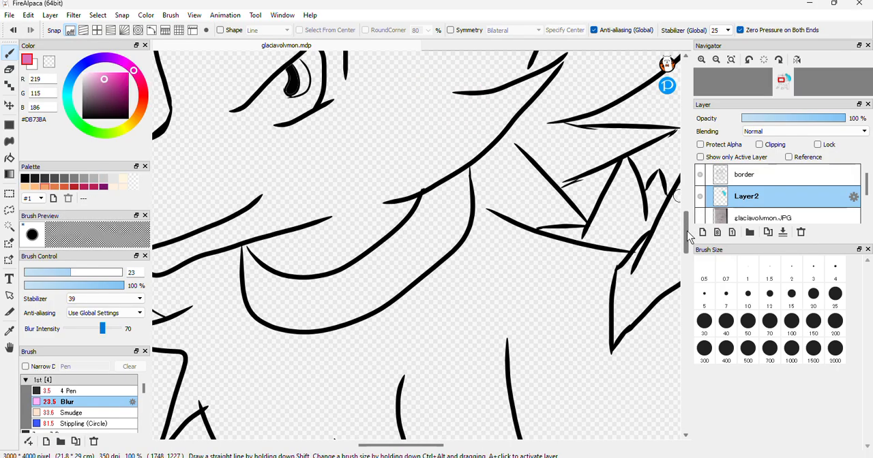
left_click_drag(401, 446, 436, 446)
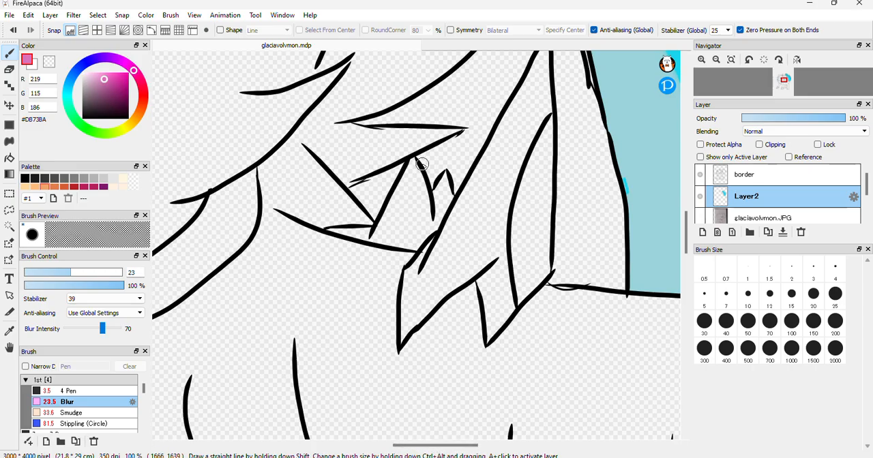
left_click_drag(454, 445, 474, 447)
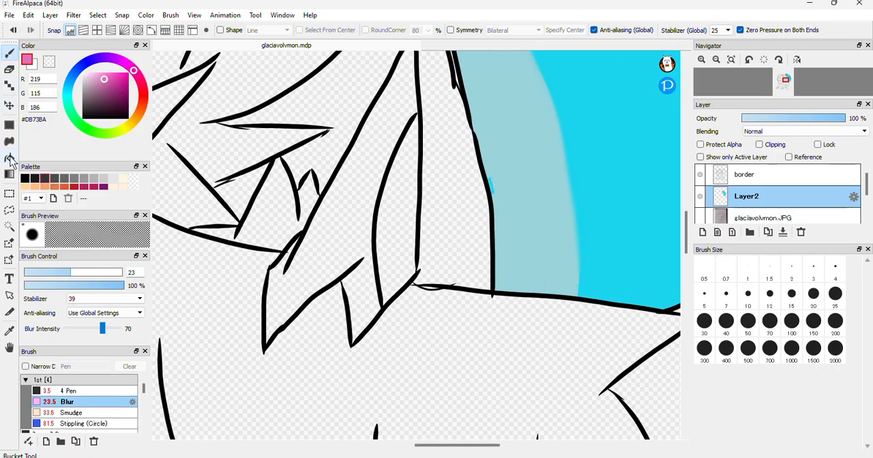
left_click(9, 159)
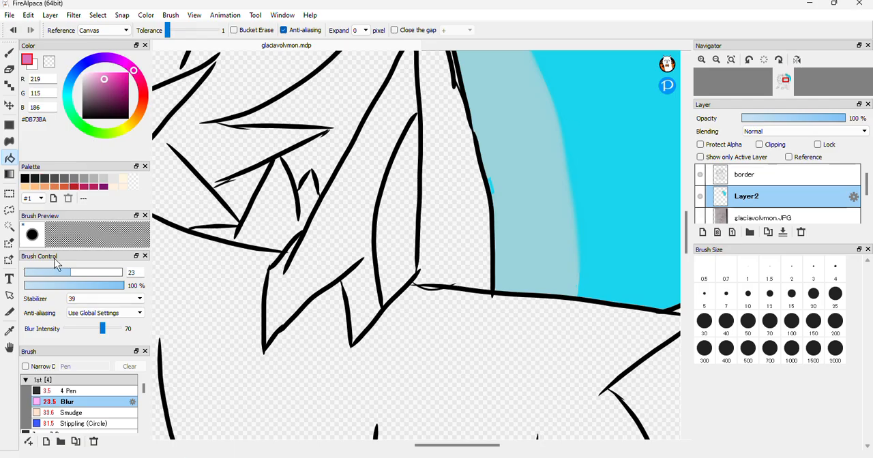
left_click(10, 331)
left_click(644, 136)
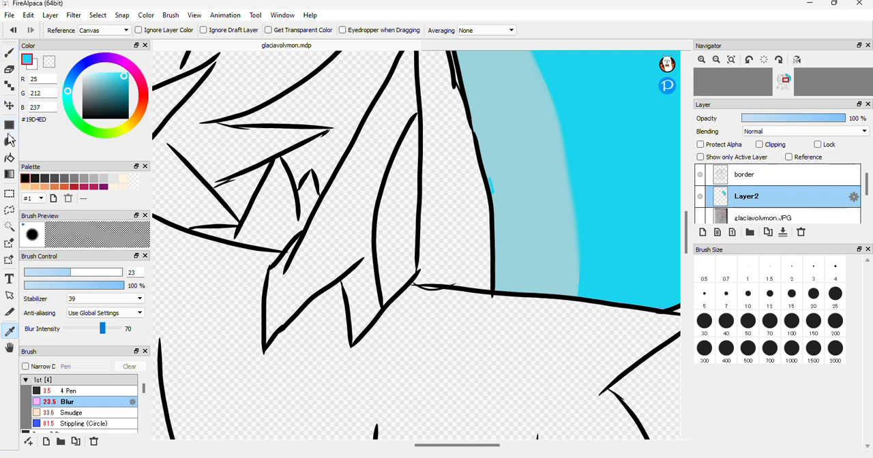
left_click(10, 158)
left_click(348, 208)
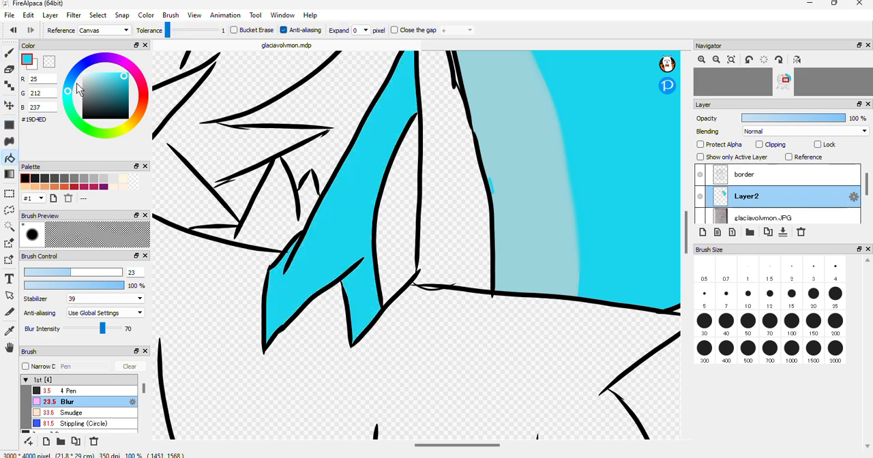
left_click(125, 90)
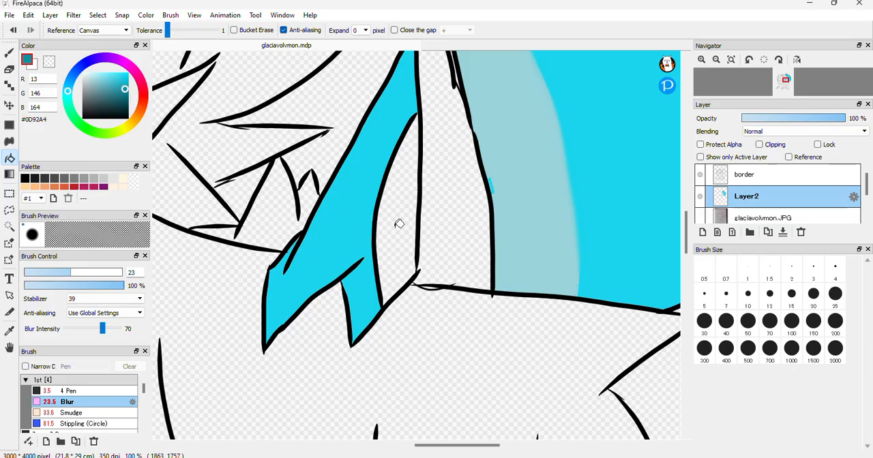
left_click(416, 224)
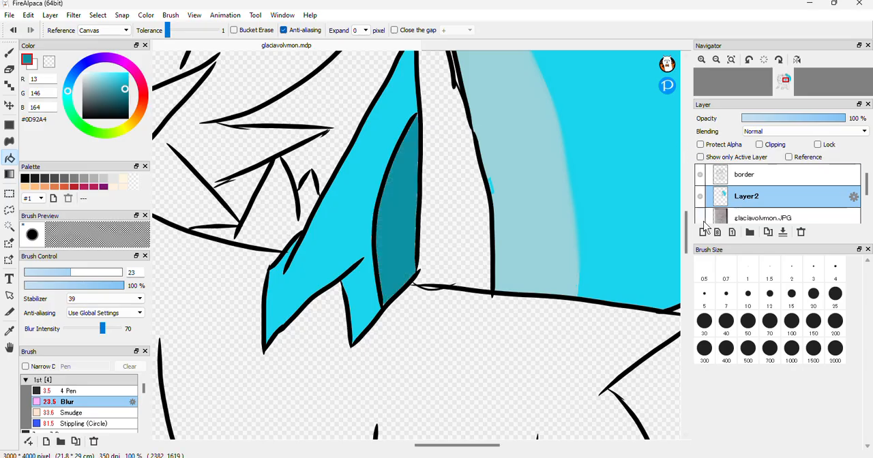
Paint the spiky fur tufts above the front paw in #19D4ED, sampled from the cyan pointed shape, using the Pen at size 20
left_click_drag(687, 231, 586, 300)
left_click_drag(461, 454, 433, 448)
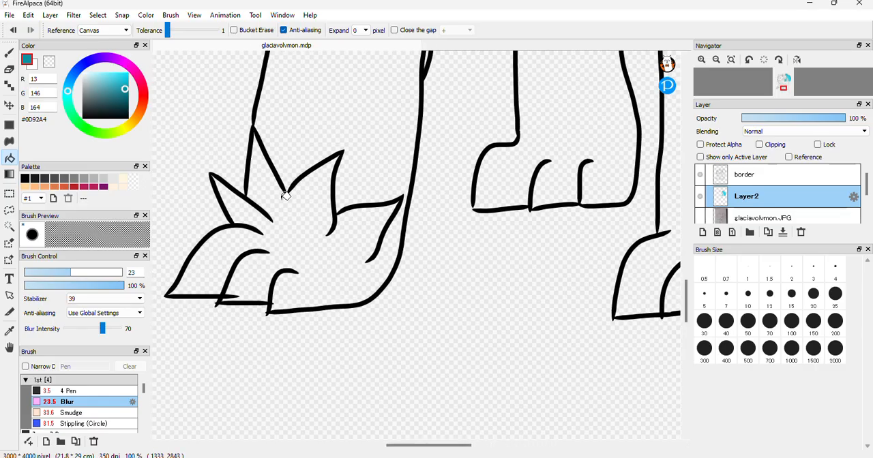
key("b")
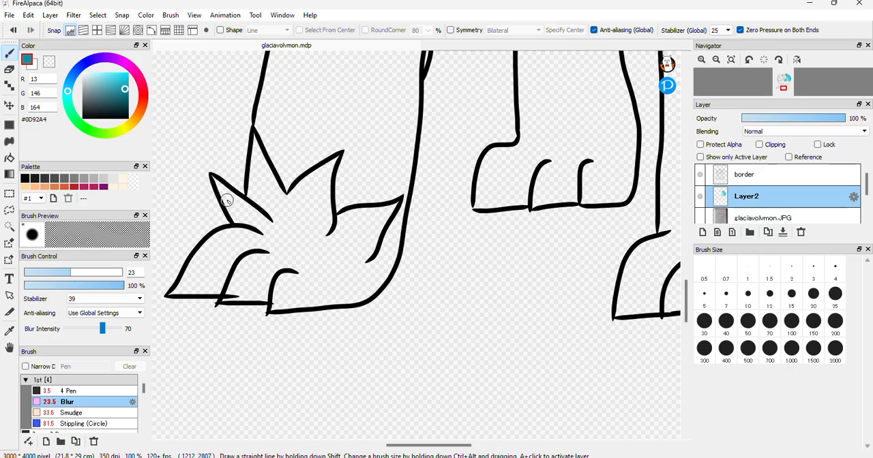
left_click(96, 392)
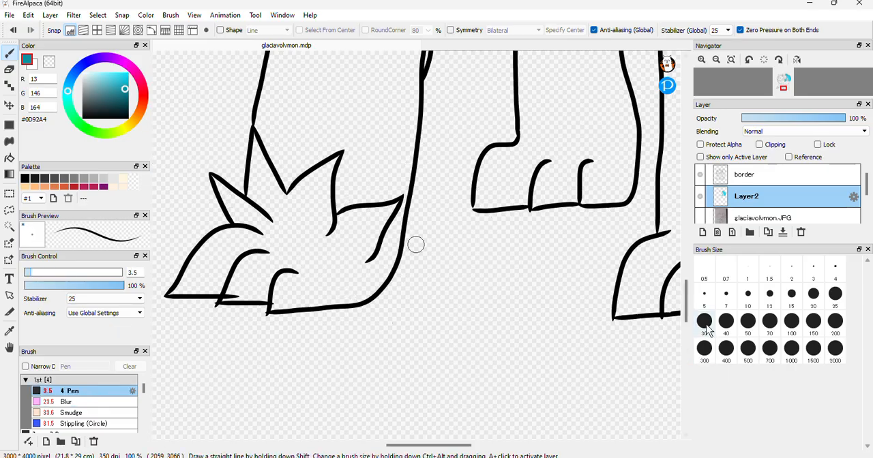
left_click(9, 333)
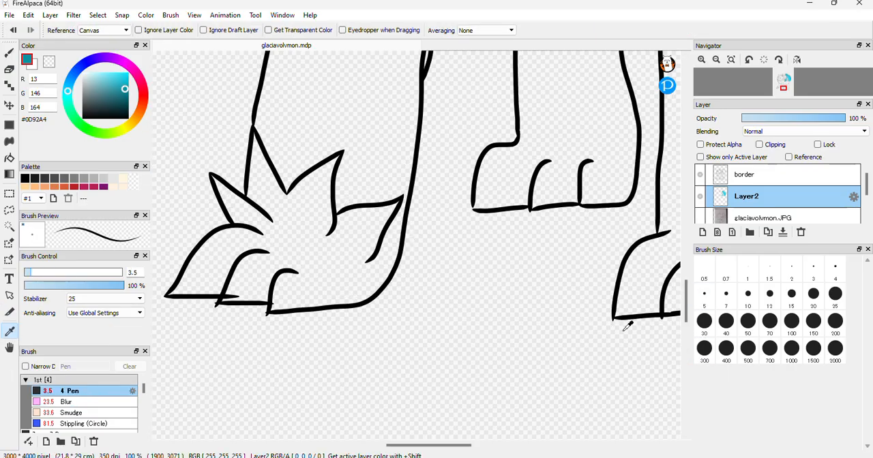
left_click_drag(689, 321, 693, 254)
left_click(517, 150)
left_click(9, 53)
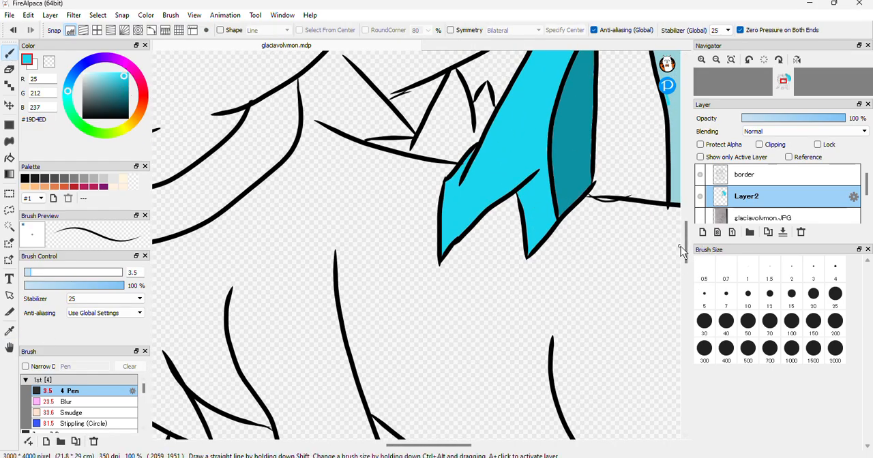
left_click_drag(690, 250, 692, 300)
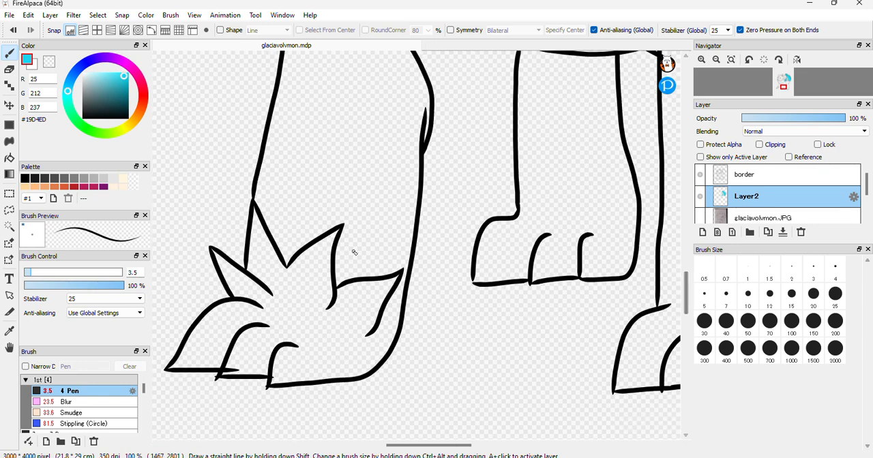
left_click(64, 272)
mouse_move(221, 263)
left_mouse_down()
mouse_move(241, 295)
mouse_move(366, 331)
mouse_move(395, 277)
mouse_move(343, 292)
mouse_move(335, 307)
mouse_move(355, 294)
mouse_move(346, 312)
mouse_move(372, 297)
mouse_move(367, 313)
mouse_move(388, 289)
mouse_move(363, 324)
mouse_move(372, 295)
mouse_move(355, 316)
mouse_move(375, 293)
mouse_move(353, 296)
mouse_move(360, 322)
mouse_move(333, 306)
mouse_move(361, 294)
mouse_move(328, 304)
mouse_move(323, 261)
mouse_move(340, 229)
mouse_move(271, 270)
left_mouse_up()
mouse_move(253, 207)
left_mouse_down()
mouse_move(249, 267)
mouse_move(256, 216)
mouse_move(257, 275)
mouse_move(258, 234)
mouse_move(228, 265)
mouse_move(254, 291)
left_mouse_up()
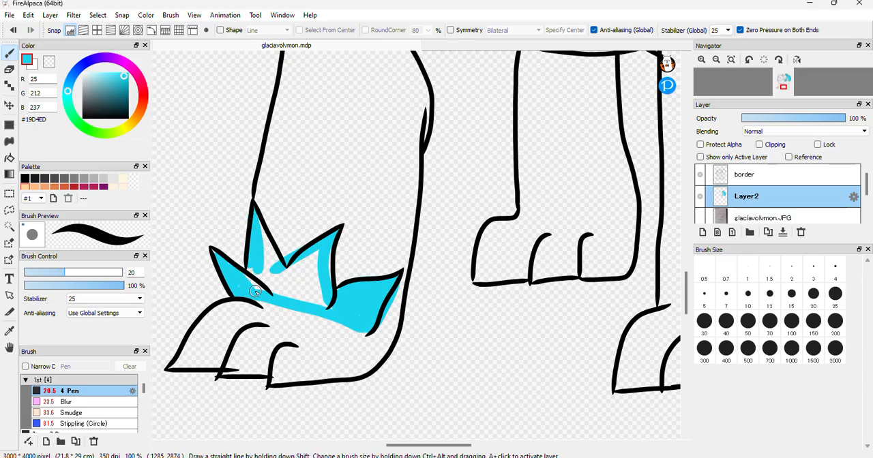
mouse_move(267, 237)
left_mouse_down()
mouse_move(271, 276)
mouse_move(254, 256)
mouse_move(248, 279)
mouse_move(325, 305)
mouse_move(323, 243)
mouse_move(309, 297)
mouse_move(316, 262)
mouse_move(311, 296)
mouse_move(322, 290)
mouse_move(330, 252)
mouse_move(273, 270)
mouse_move(272, 244)
mouse_move(279, 280)
mouse_move(261, 251)
mouse_move(254, 280)
mouse_move(305, 300)
mouse_move(315, 288)
mouse_move(307, 267)
mouse_move(296, 293)
mouse_move(318, 253)
mouse_move(261, 268)
mouse_move(317, 298)
mouse_move(266, 268)
mouse_move(314, 279)
mouse_move(271, 265)
mouse_move(263, 268)
mouse_move(266, 280)
mouse_move(241, 274)
mouse_move(238, 288)
mouse_move(215, 253)
left_mouse_up()
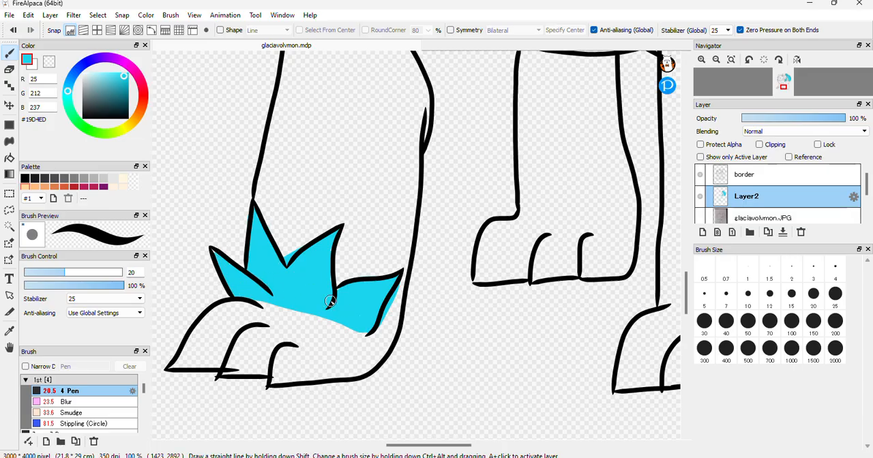
Clean up the cyan edges of the paw fur with the 11.7 Eraser and sample #0D92A4 from the pointed shape's inner section
left_click(9, 69)
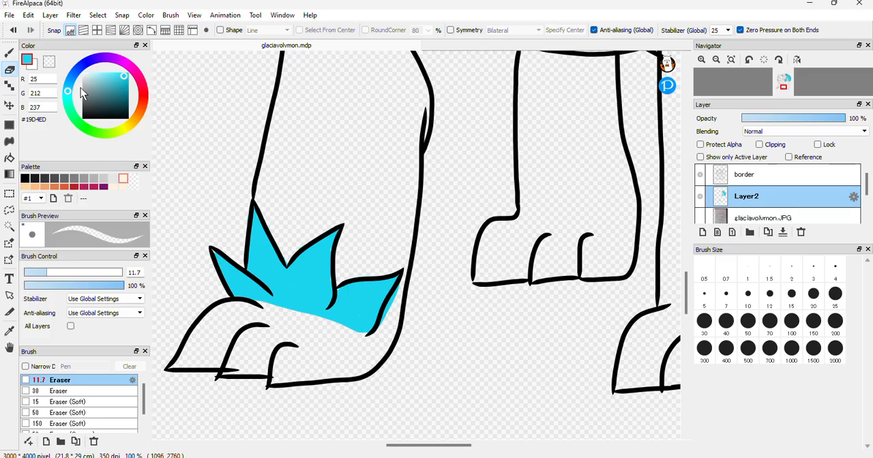
scroll(609, 251, "up", 7)
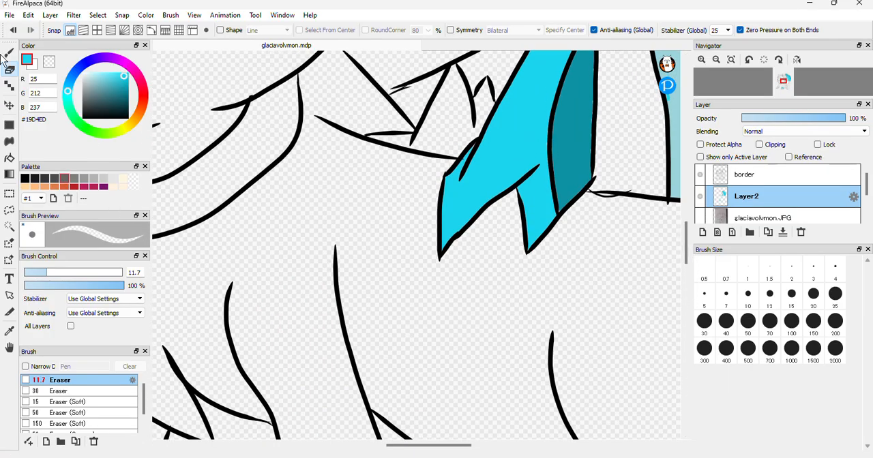
left_click(10, 331)
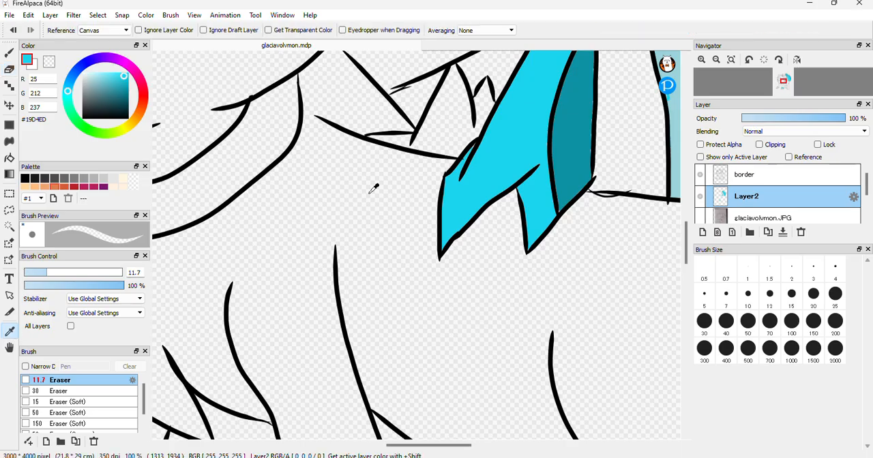
left_click(586, 127)
left_click(9, 52)
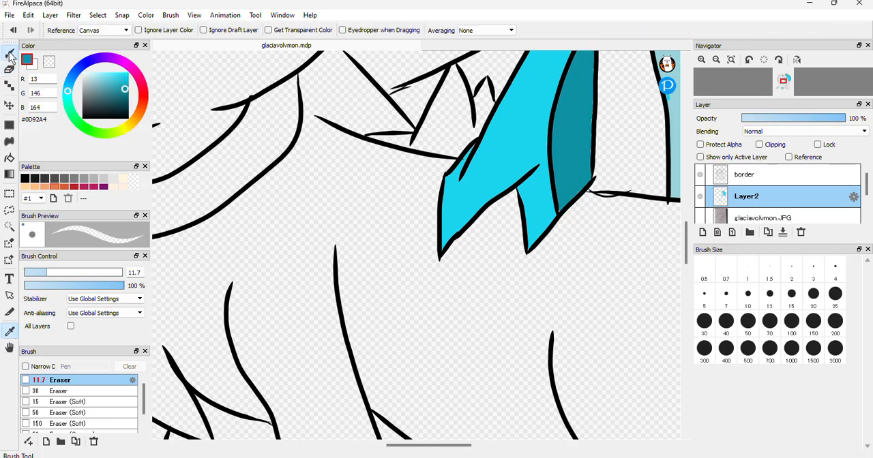
Shade the right sides and base of the cyan paw fur tufts in #0D92A4 with the Pen at size 13.3
left_click_drag(686, 235, 543, 301)
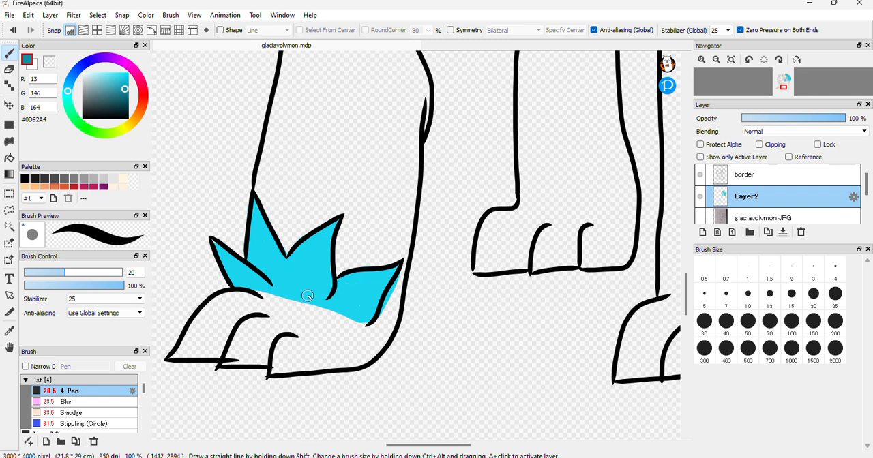
left_click(51, 273)
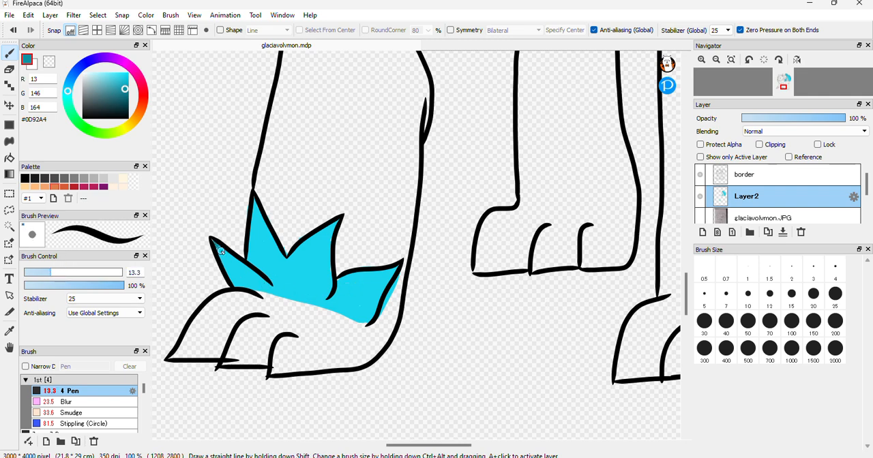
left_click_drag(247, 270, 259, 279)
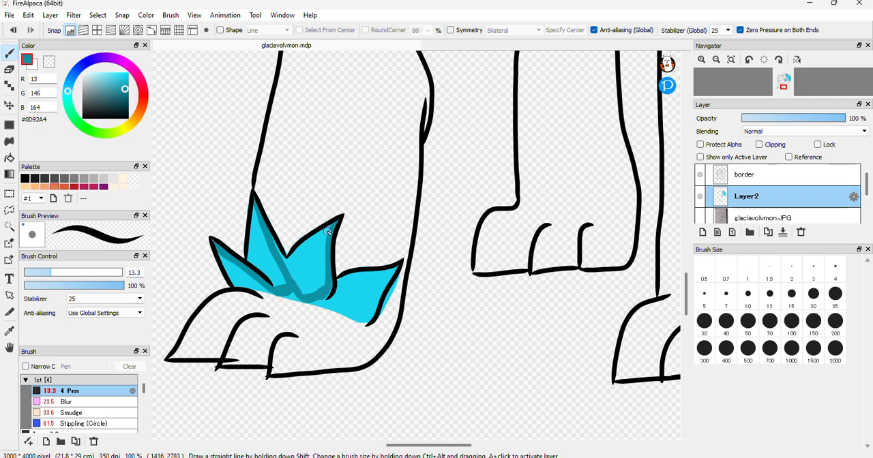
left_click_drag(323, 263, 323, 292)
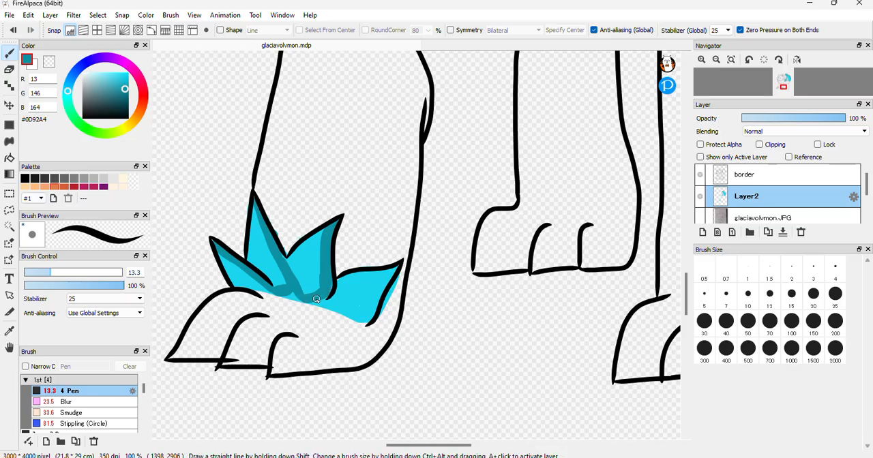
mouse_move(319, 303)
left_mouse_down()
mouse_move(370, 321)
mouse_move(399, 263)
mouse_move(364, 315)
mouse_move(392, 283)
left_mouse_up()
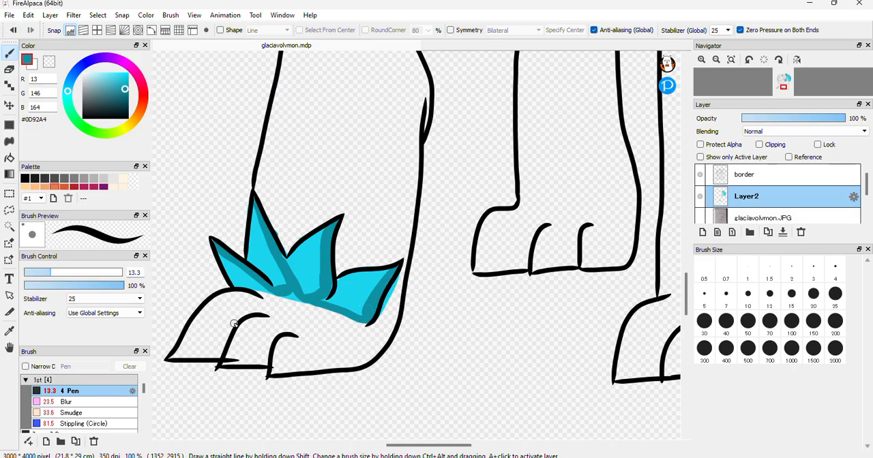
Soften the dark teal shading on the paw fur tufts with the size 23 Blur brush
left_click(95, 402)
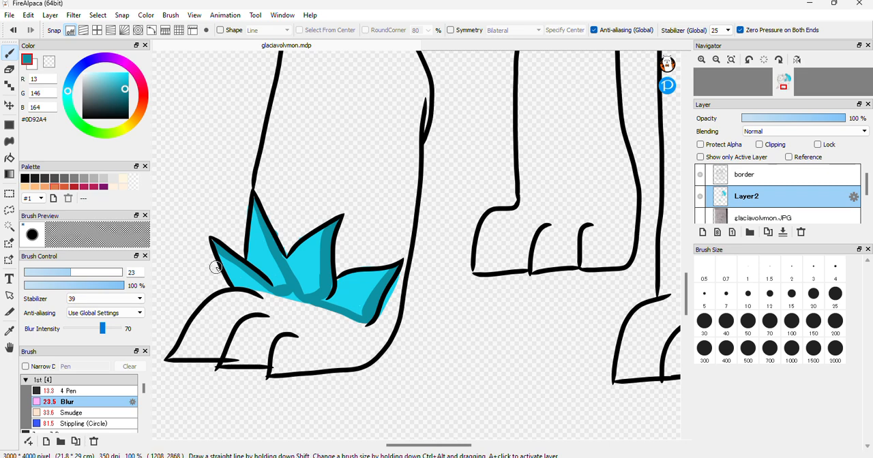
mouse_move(258, 286)
left_mouse_down()
mouse_move(221, 260)
mouse_move(277, 293)
left_mouse_up()
mouse_move(256, 206)
left_mouse_down()
mouse_move(261, 253)
mouse_move(258, 221)
mouse_move(285, 294)
mouse_move(253, 287)
mouse_move(310, 303)
mouse_move(327, 231)
mouse_move(316, 293)
mouse_move(308, 293)
mouse_move(356, 310)
mouse_move(307, 300)
mouse_move(373, 319)
mouse_move(385, 271)
mouse_move(342, 333)
mouse_move(314, 269)
mouse_move(281, 255)
mouse_move(302, 299)
left_mouse_up()
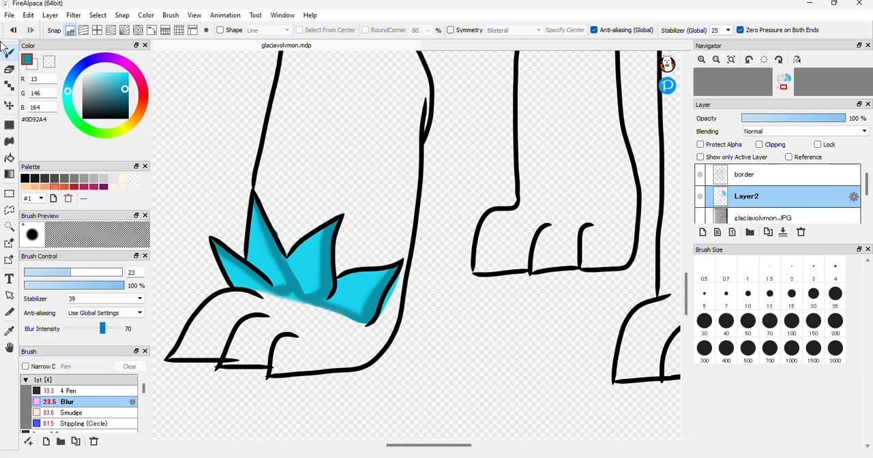
Add #BAF4FC highlights to the paw fur tufts with the 13.3 Pen and soften them with the size 23 Blur brush
left_click(95, 74)
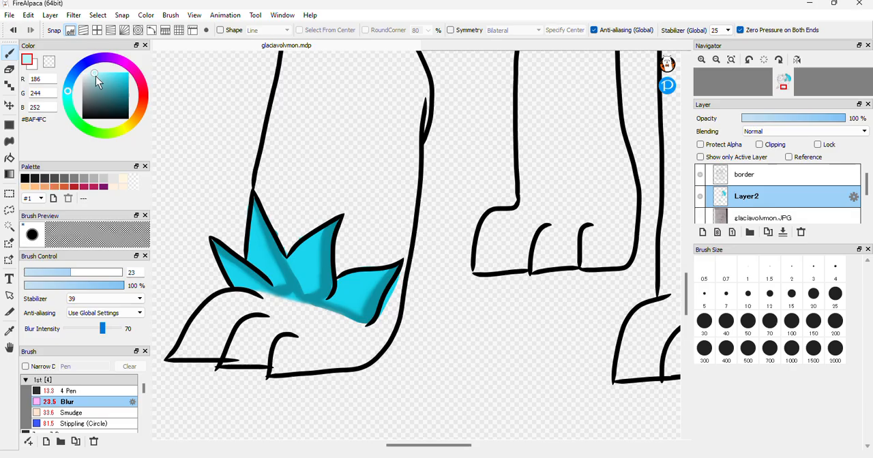
left_click(73, 392)
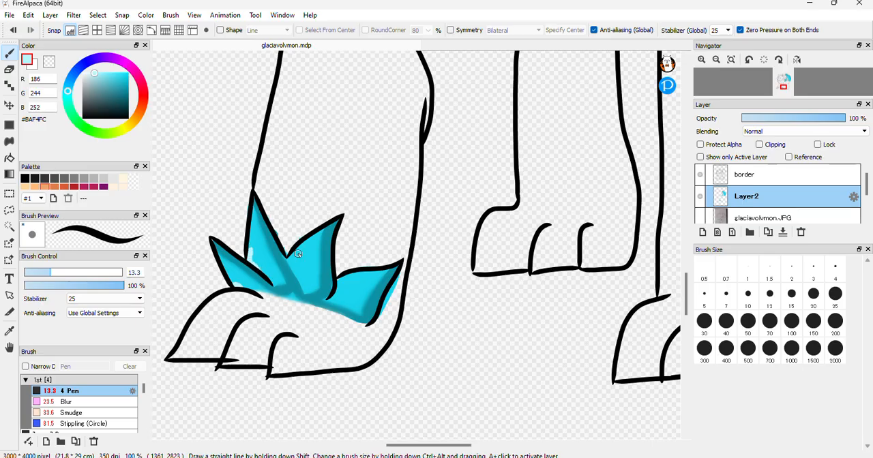
left_click_drag(290, 261, 296, 276)
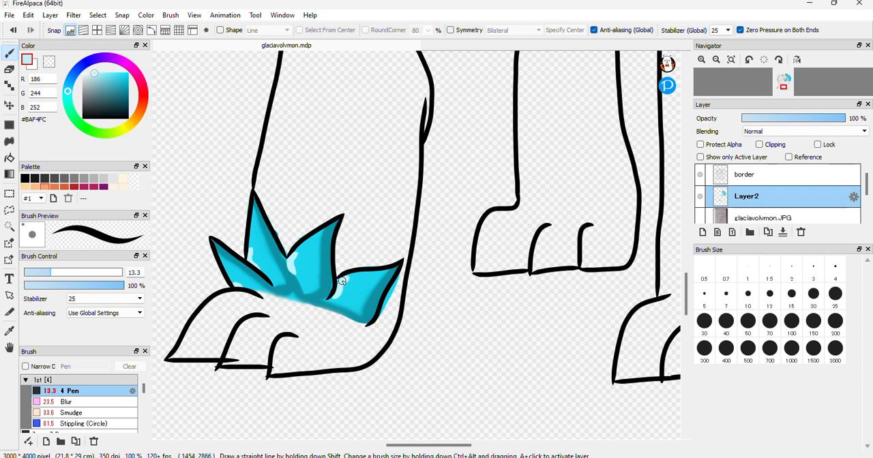
left_click(95, 402)
left_click_drag(231, 277, 239, 285)
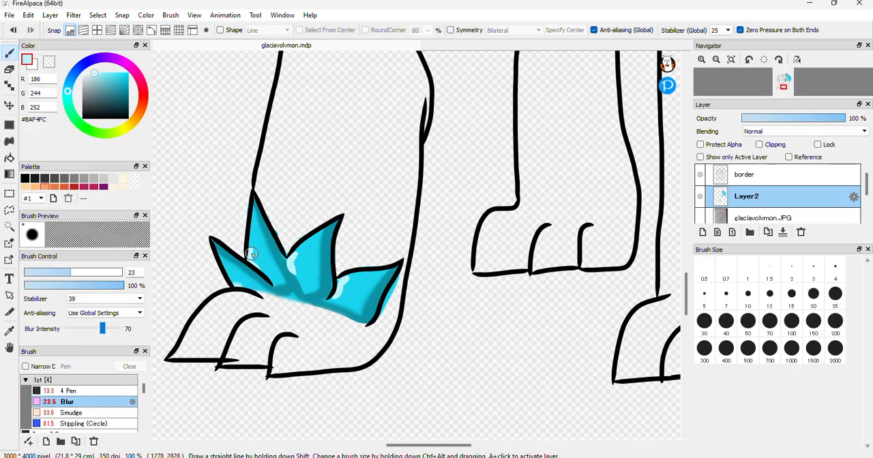
mouse_move(254, 240)
left_mouse_down()
mouse_move(260, 270)
mouse_move(293, 250)
mouse_move(298, 276)
mouse_move(303, 251)
mouse_move(358, 283)
mouse_move(336, 288)
left_mouse_up()
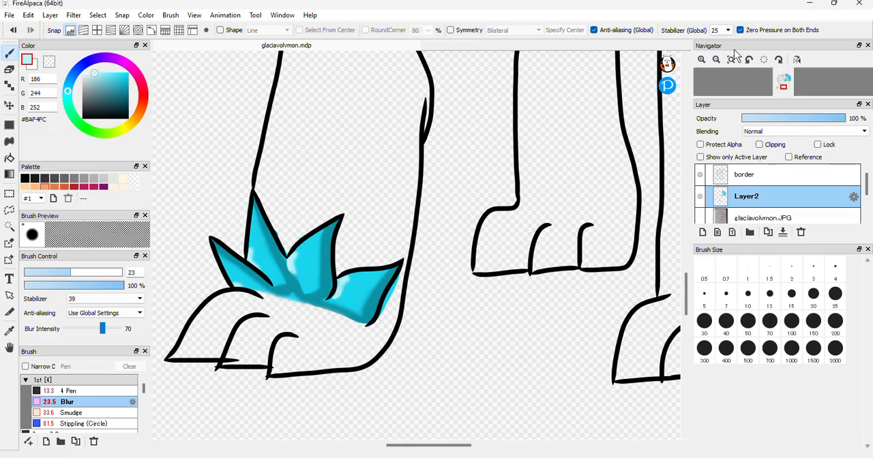
Examine the colouring of the whole creature and the paws that are still uncoloured
left_click(716, 60)
left_click(716, 60)
left_click(716, 60)
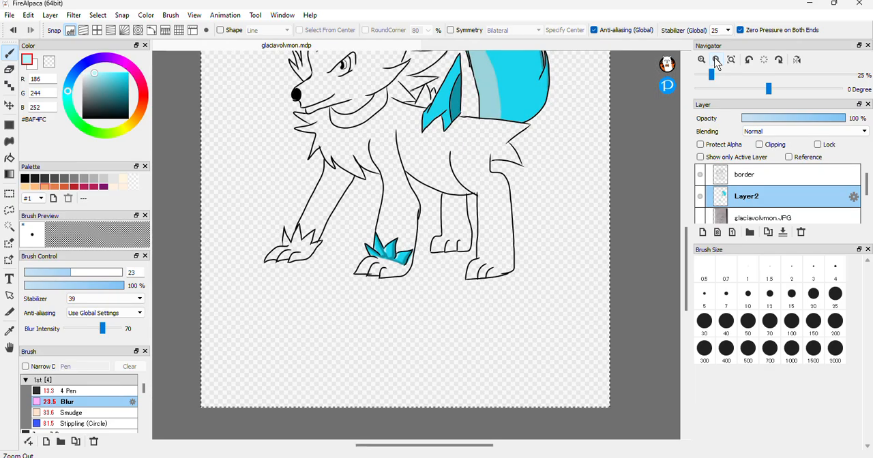
left_click(716, 60)
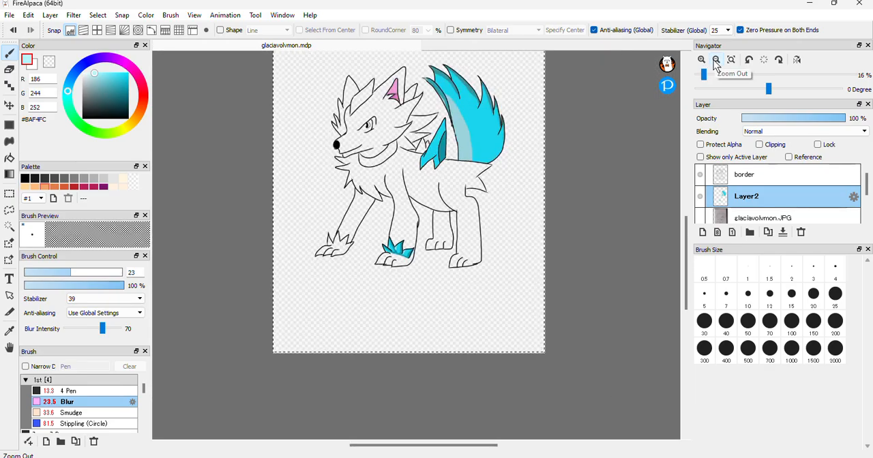
left_click(716, 60)
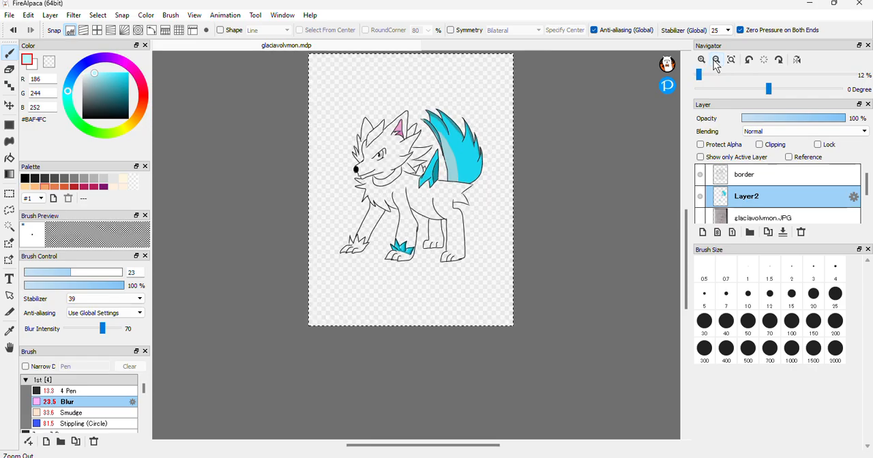
left_click(702, 60)
left_click(702, 60)
left_click(702, 60)
left_click(702, 60)
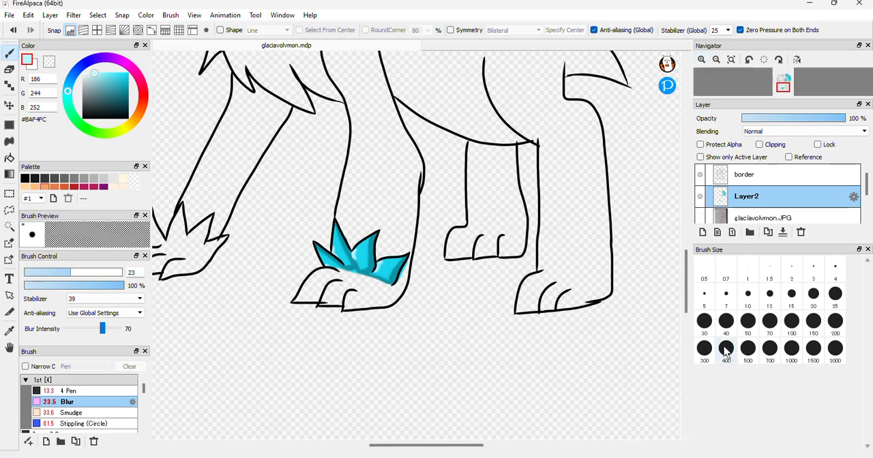
Paint the left part of the larger spike between the neck fur and the cyan pointed shape in sampled #0D92A4 with the 13.3 Pen
left_click_drag(686, 266, 685, 229)
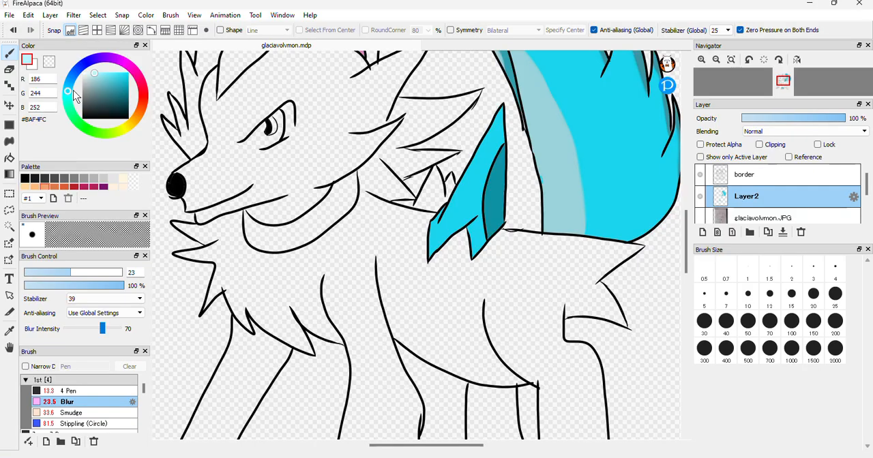
left_click(10, 331)
left_click(490, 185)
left_click(10, 55)
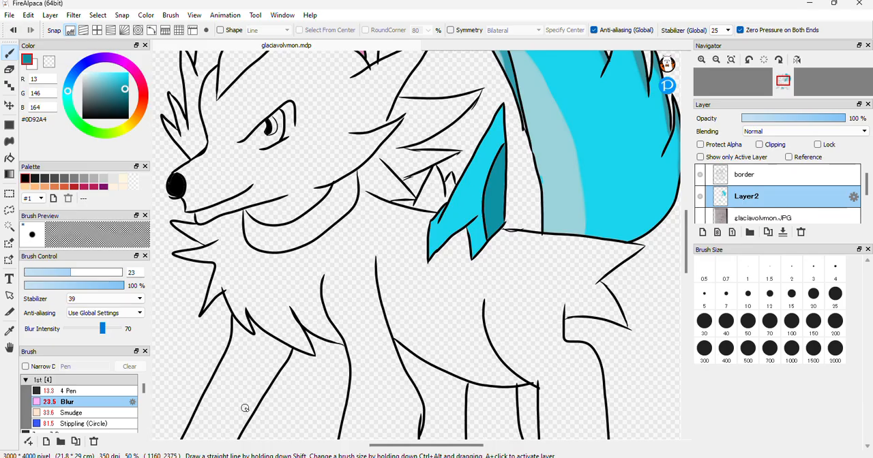
left_click(96, 391)
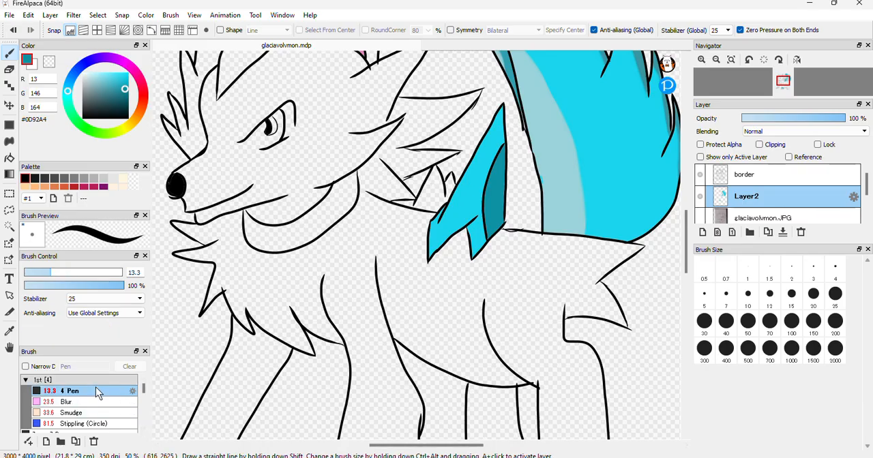
left_click(701, 60)
left_click(702, 60)
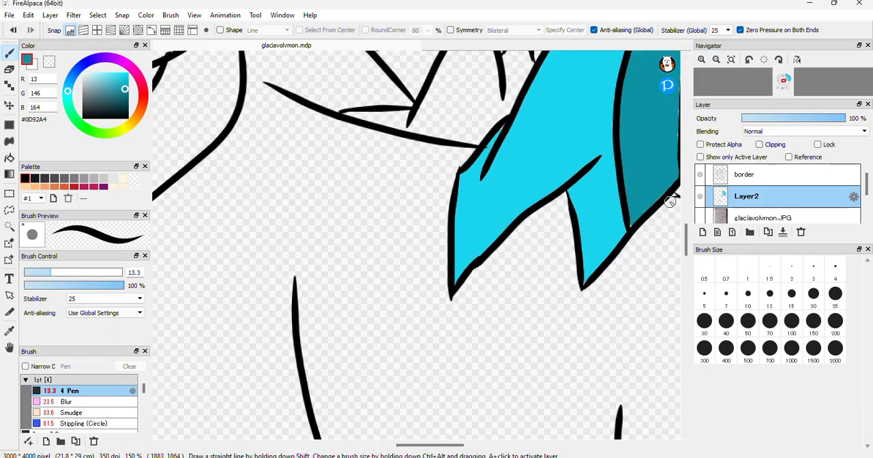
scroll(477, 195, "up", 5)
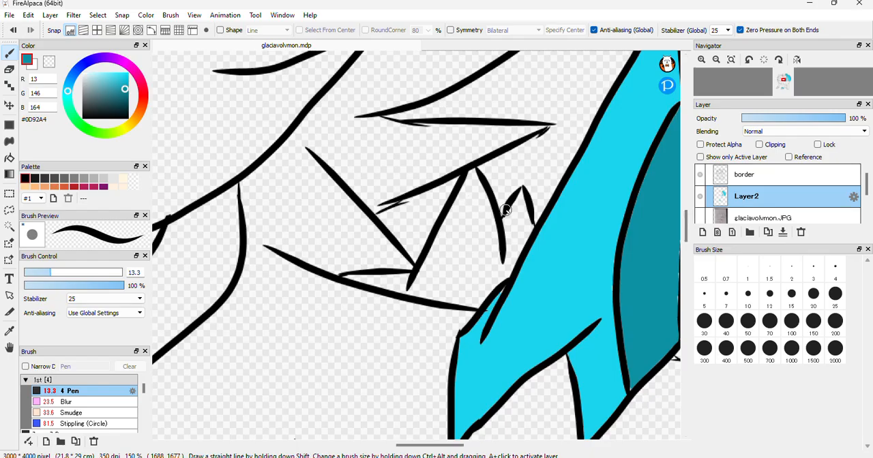
left_click_drag(508, 220, 512, 264)
left_click_drag(471, 172, 425, 266)
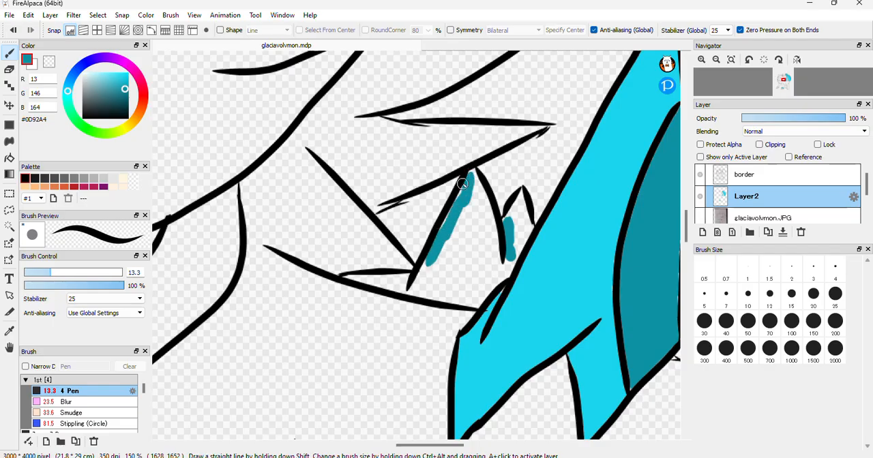
left_click_drag(473, 179, 456, 301)
left_click_drag(473, 211, 450, 288)
left_click_drag(462, 185, 432, 280)
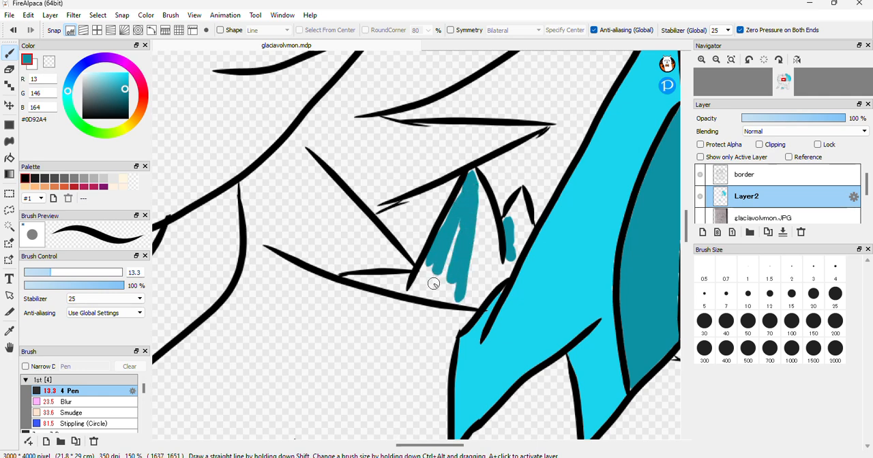
mouse_move(441, 244)
left_mouse_down()
mouse_move(410, 296)
mouse_move(459, 287)
mouse_move(468, 216)
mouse_move(438, 289)
mouse_move(462, 213)
mouse_move(440, 281)
mouse_move(437, 264)
mouse_move(421, 295)
mouse_move(439, 275)
mouse_move(430, 297)
mouse_move(450, 282)
mouse_move(454, 288)
mouse_move(444, 280)
mouse_move(456, 301)
mouse_move(434, 299)
left_mouse_up()
Fill the lower part of the smaller spike beside the cyan pointed shape with #0D92A4
left_click_drag(505, 213, 509, 267)
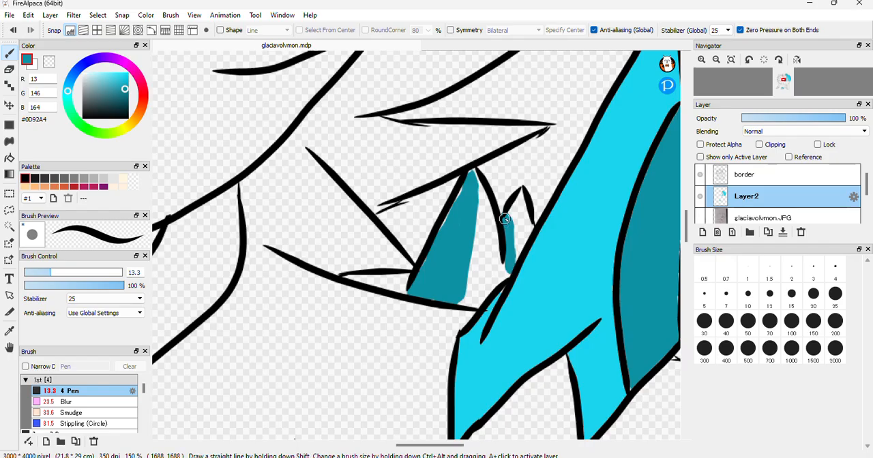
mouse_move(506, 213)
left_mouse_down()
mouse_move(521, 249)
mouse_move(528, 224)
mouse_move(512, 260)
left_mouse_up()
left_click_drag(528, 223, 514, 269)
Sample the light cyan #B8F2FA from the paw fur highlight and bucket-fill the unpainted parts of the two neck spikes
left_click_drag(687, 235, 683, 310)
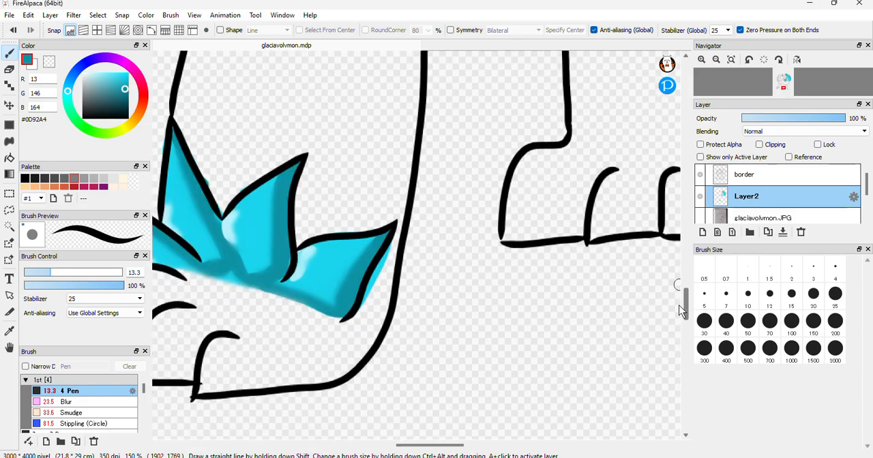
left_click(10, 330)
left_click(232, 222)
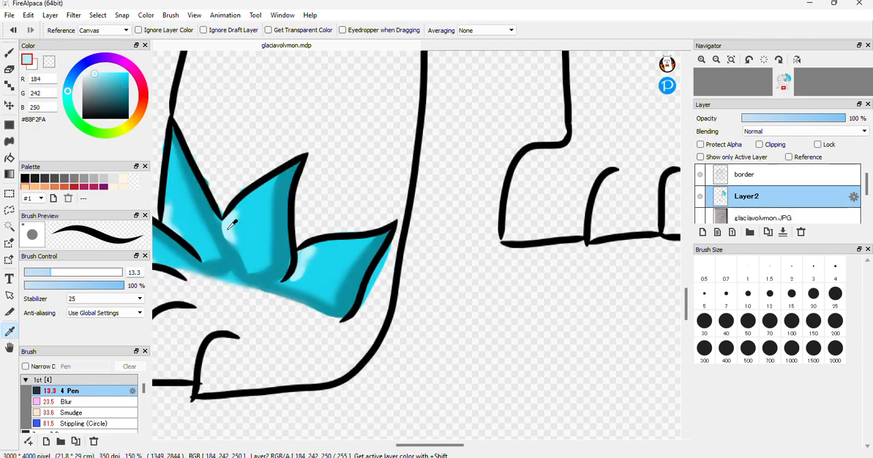
left_click_drag(686, 305, 686, 232)
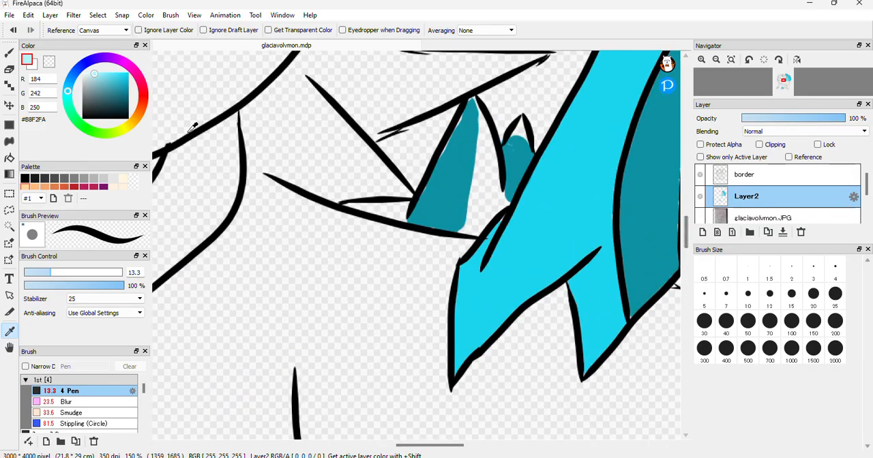
left_click(9, 158)
left_click(494, 180)
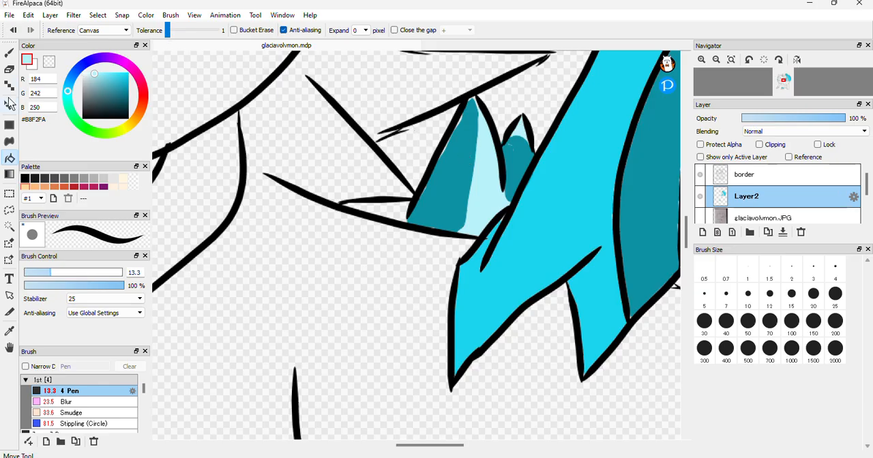
Blend the boundary between dark teal and light cyan on the two neck spikes with the size 23 Blur brush
left_click(65, 401)
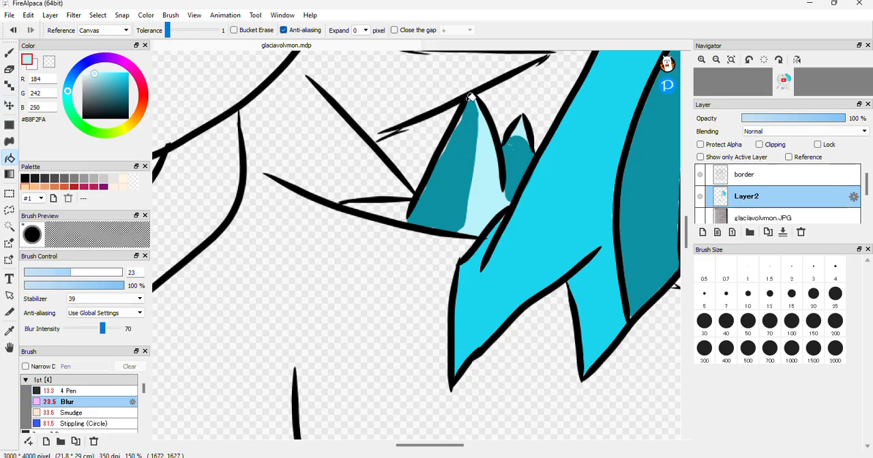
left_click(9, 54)
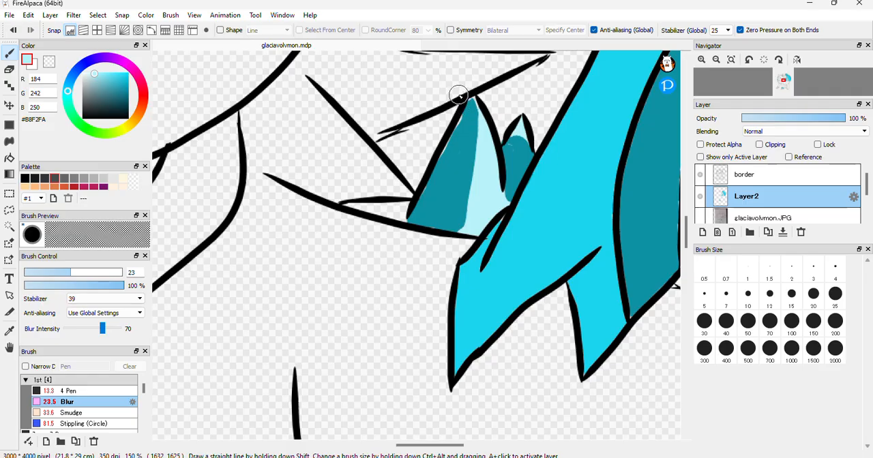
mouse_move(480, 128)
left_mouse_down()
mouse_move(469, 207)
mouse_move(468, 191)
mouse_move(438, 224)
left_mouse_up()
mouse_move(521, 130)
left_mouse_down()
mouse_move(511, 162)
mouse_move(520, 141)
mouse_move(521, 167)
mouse_move(530, 142)
mouse_move(514, 186)
mouse_move(475, 107)
mouse_move(464, 146)
mouse_move(462, 111)
mouse_move(448, 194)
mouse_move(479, 178)
mouse_move(469, 228)
mouse_move(443, 223)
mouse_move(478, 216)
mouse_move(454, 229)
left_mouse_up()
mouse_move(494, 130)
left_mouse_down()
mouse_move(477, 96)
mouse_move(487, 129)
mouse_move(467, 111)
mouse_move(456, 139)
left_mouse_up()
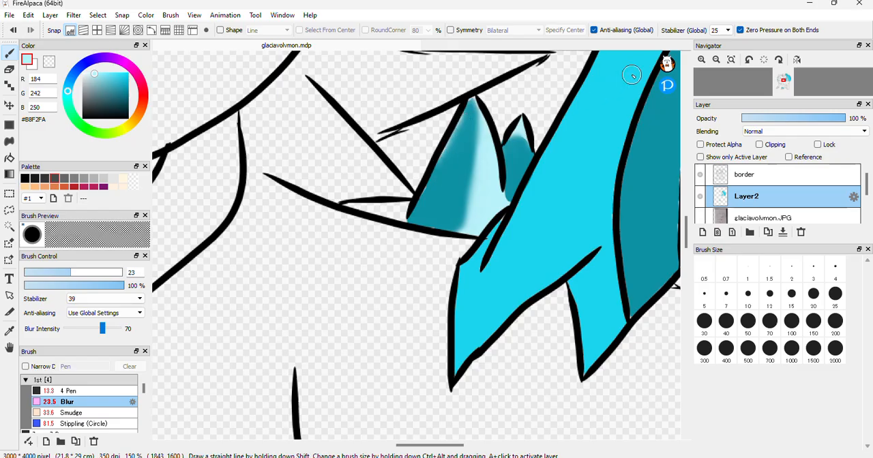
Blend the boundary between the pale inner band and the bright cyan of the tail with the Blur brush at size 74
mouse_move(729, 75)
left_click(716, 60)
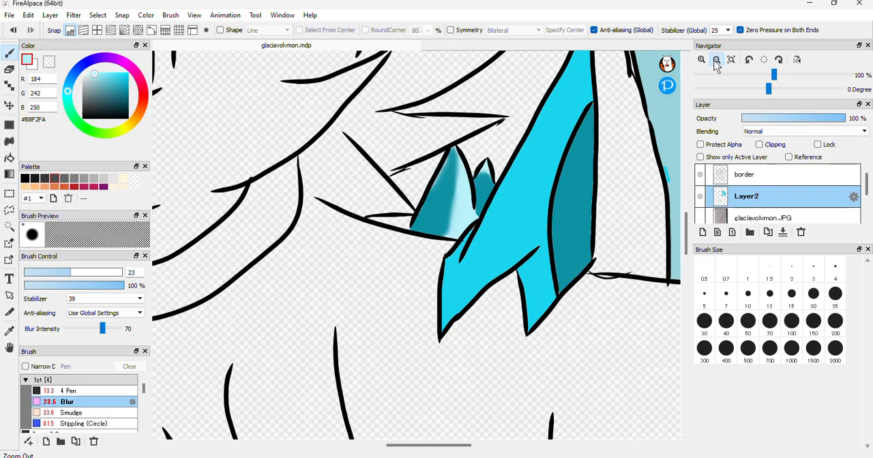
left_click(716, 60)
left_click(717, 60)
left_click(717, 60)
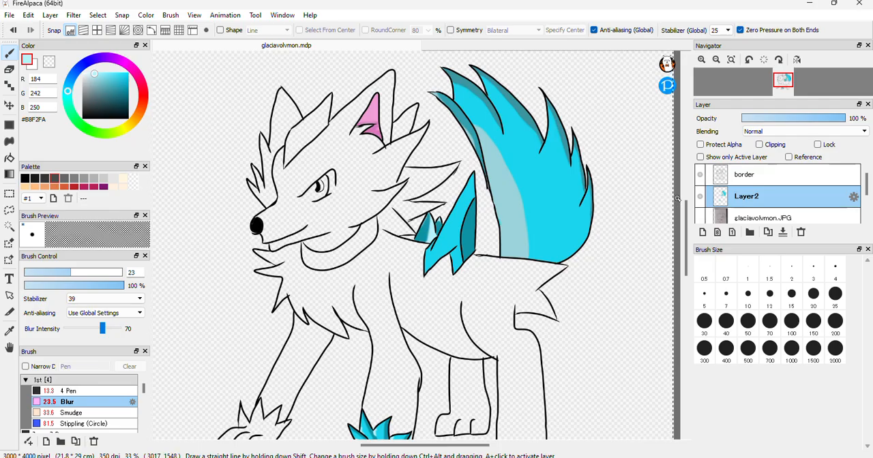
left_click_drag(689, 222, 689, 246)
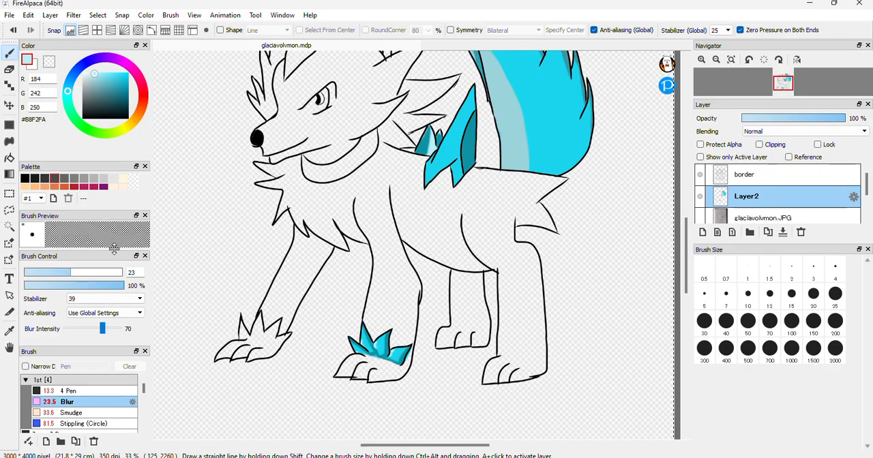
left_click(105, 272)
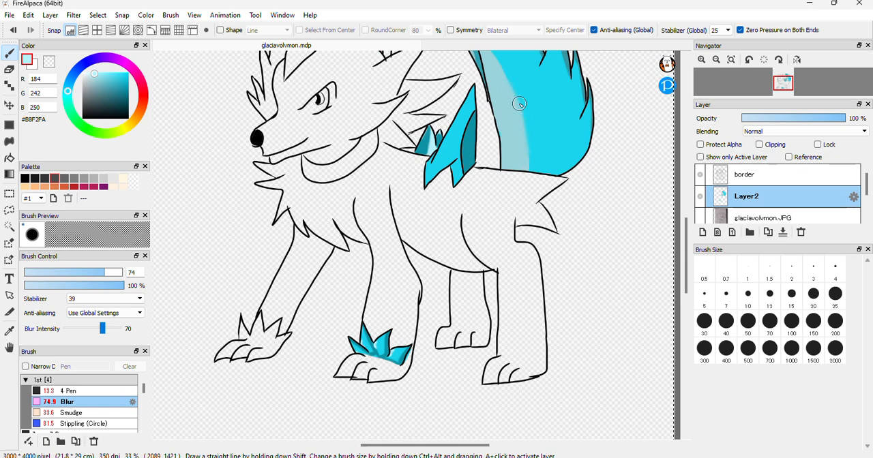
left_click_drag(689, 233, 689, 209)
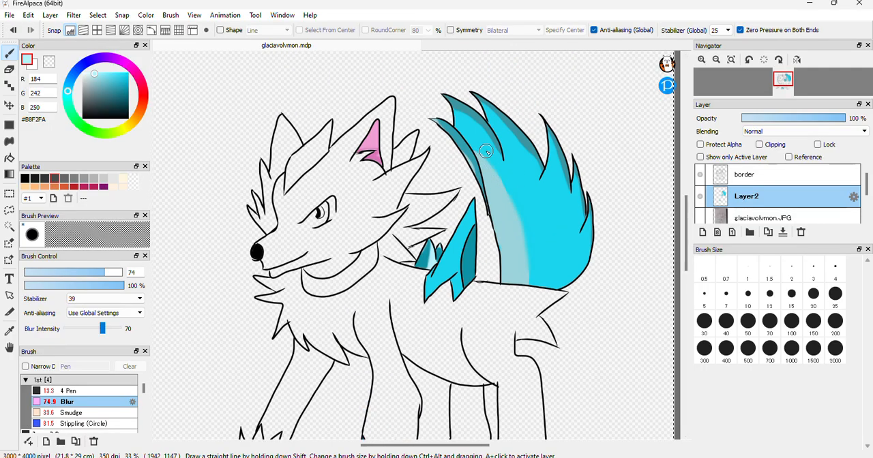
left_click_drag(505, 176, 530, 263)
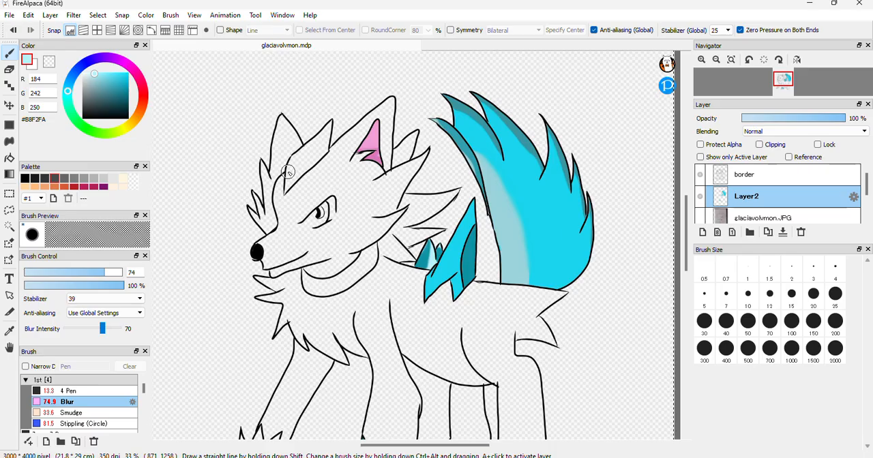
Sample the dark teal #0D92A4 from the larger neck spike and paint shading streaks on the forehead tuft with the 13.3 Pen
left_click(702, 61)
left_click(702, 60)
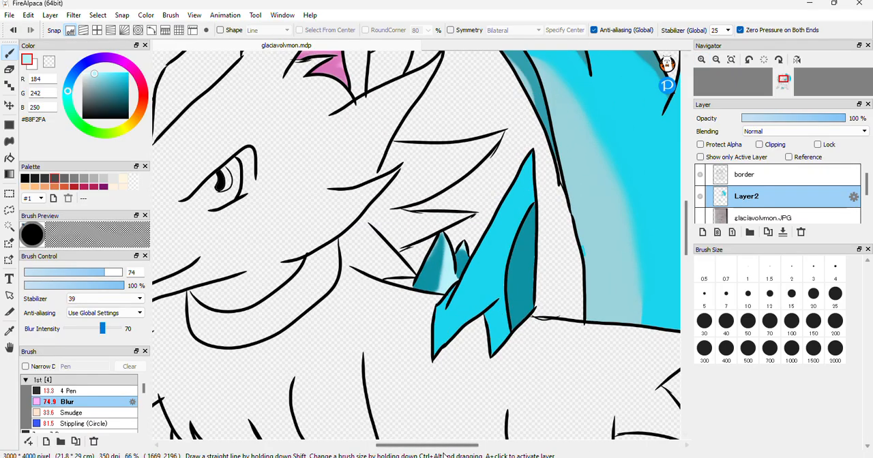
left_click_drag(448, 445, 425, 450)
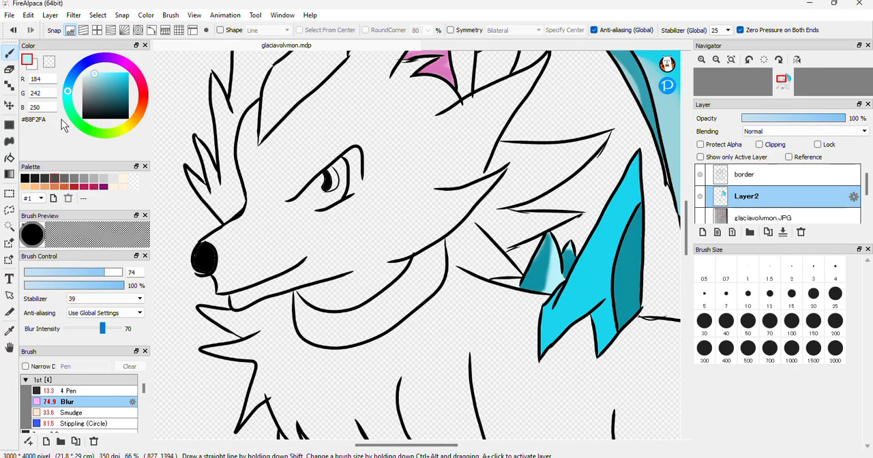
left_click(10, 330)
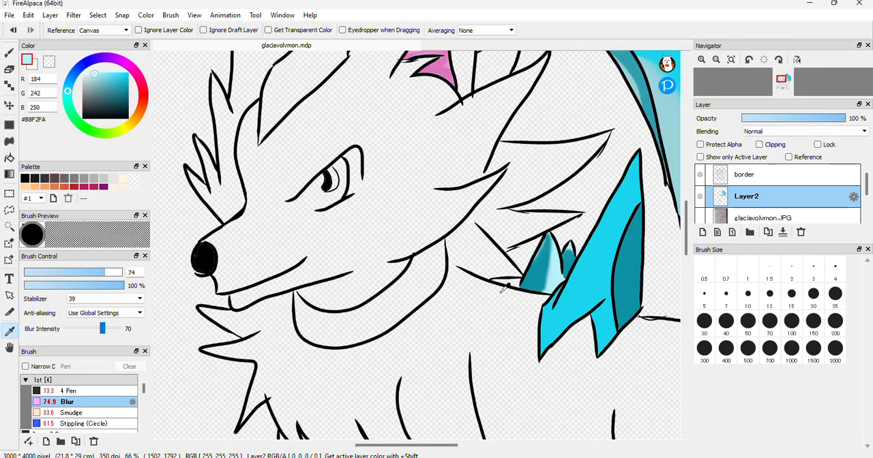
left_click(548, 270)
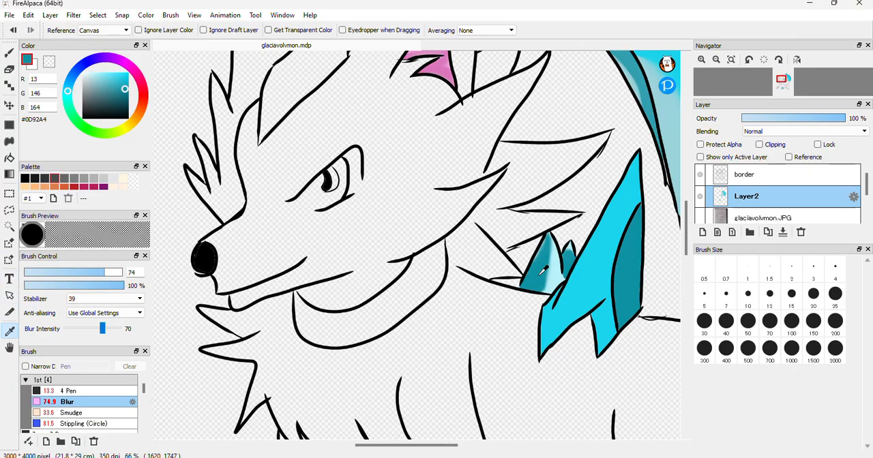
left_click(10, 53)
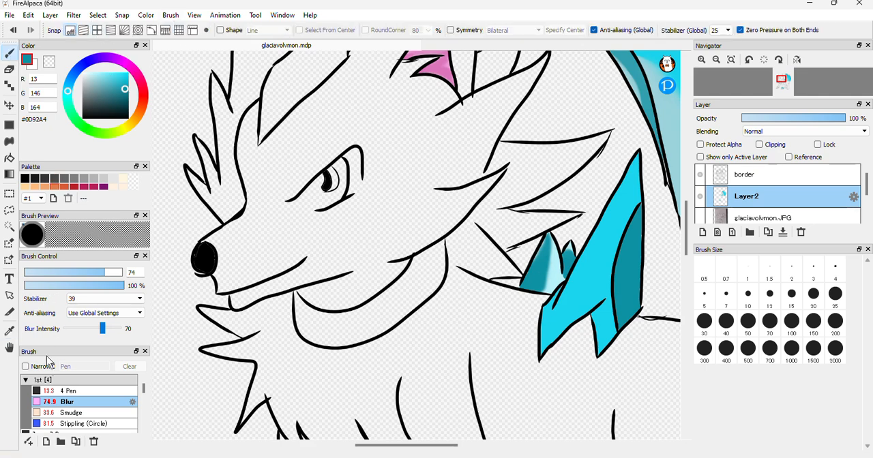
left_click(77, 391)
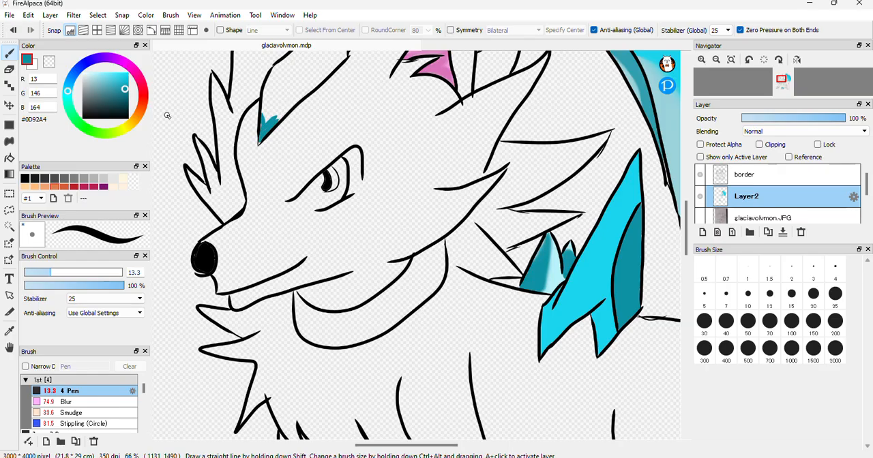
scroll(688, 221, "up", 3)
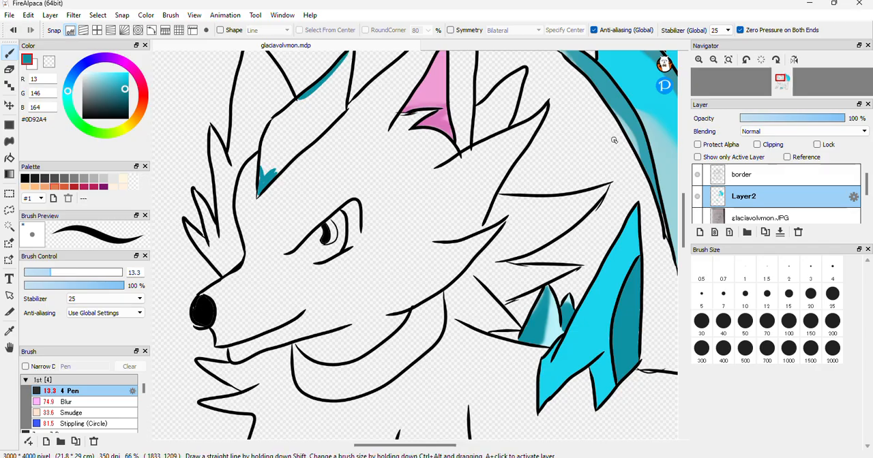
scroll(687, 220, "up", 3)
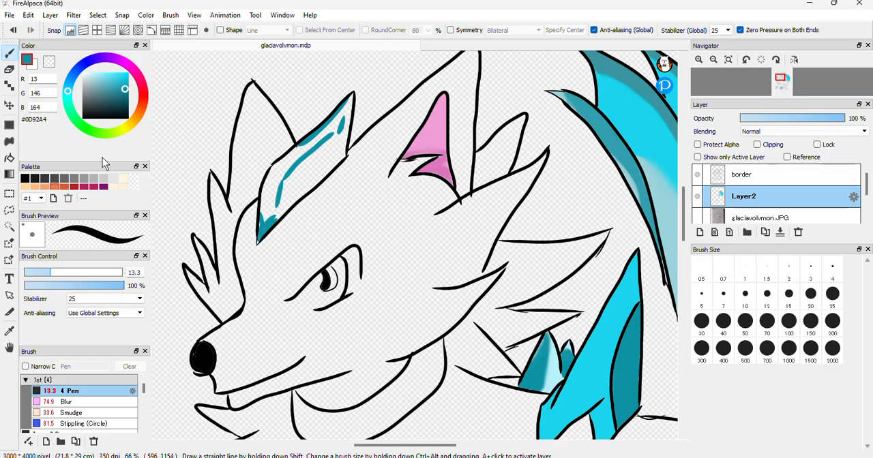
Sample the bright cyan #19D4ED from the large pointed shape, bucket-fill the forehead tuft, and switch to the Blur brush
left_click(10, 158)
left_click(9, 333)
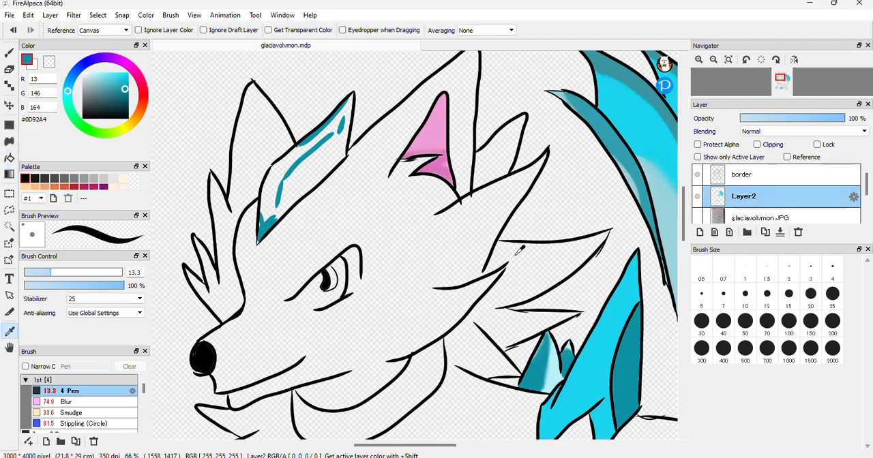
left_click(590, 376)
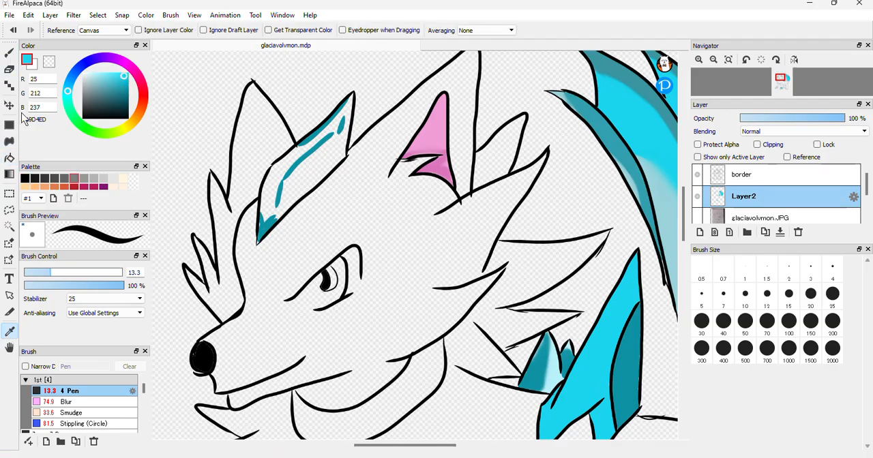
left_click(10, 158)
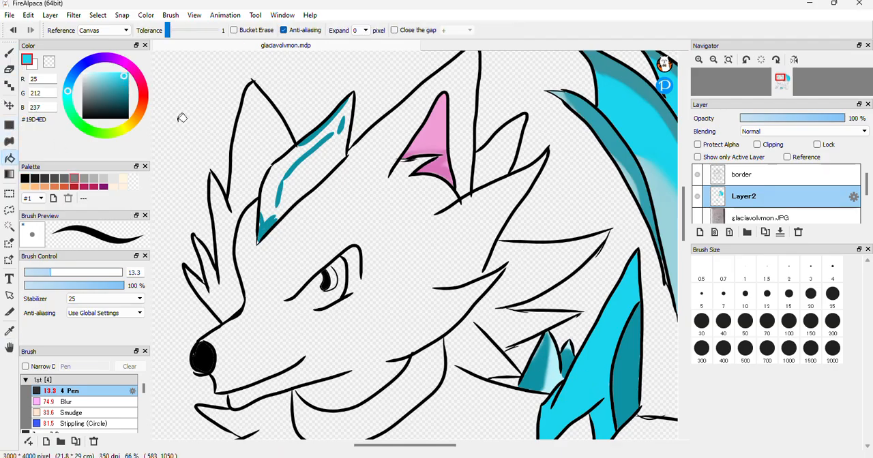
left_click(277, 181)
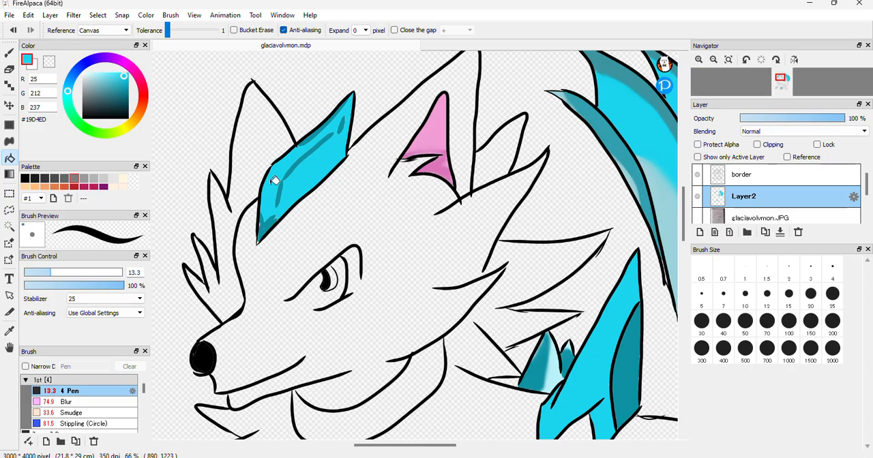
left_click(61, 402)
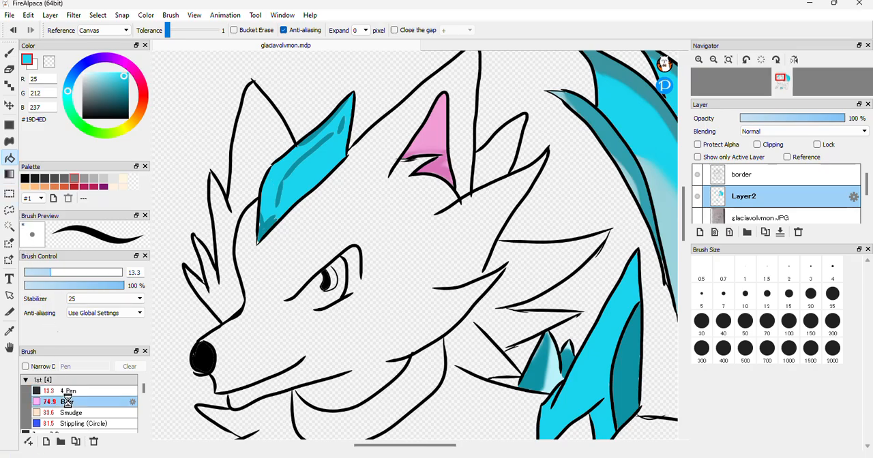
left_click(9, 52)
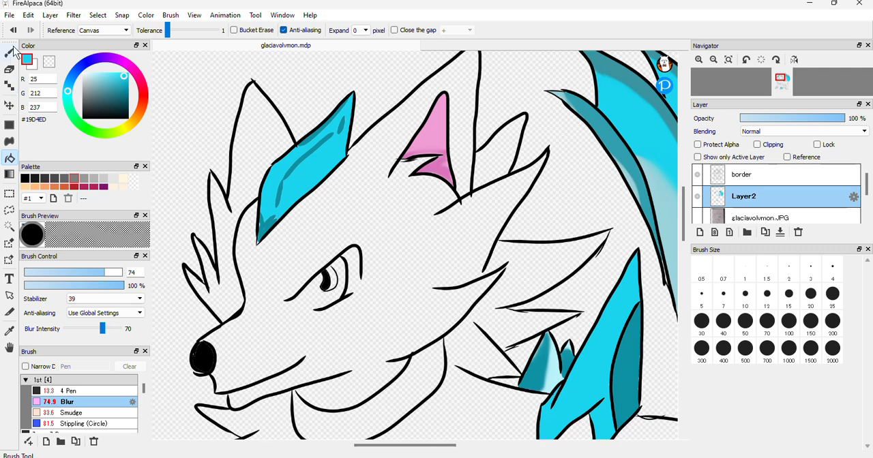
mouse_move(345, 114)
left_mouse_down()
mouse_move(330, 139)
mouse_move(322, 144)
mouse_move(341, 123)
mouse_move(276, 176)
mouse_move(310, 150)
mouse_move(279, 174)
mouse_move(259, 239)
mouse_move(279, 178)
mouse_move(260, 221)
mouse_move(302, 173)
mouse_move(263, 219)
left_mouse_up()
key("ctrl+z")
key("ctrl+z")
key("ctrl+z")
key("ctrl+z")
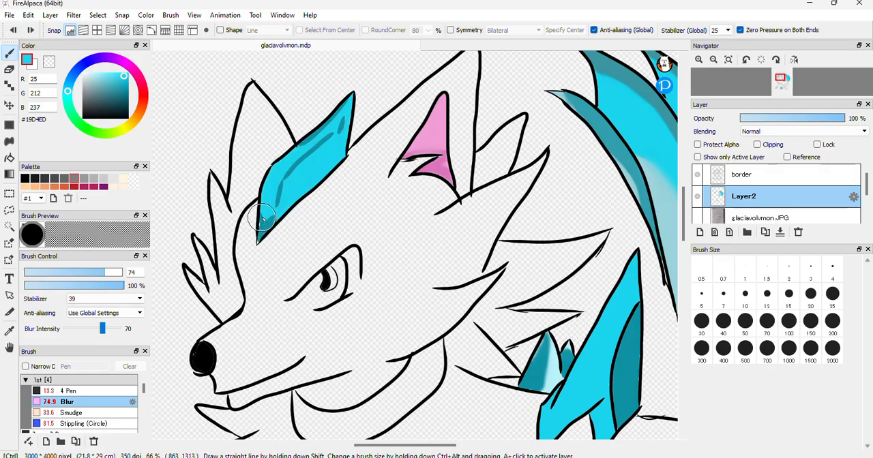
Blend the dark teal streaks into the cyan of the forehead tuft with the Blur brush at size 40, lowering its opacity to 84%
left_click(90, 274)
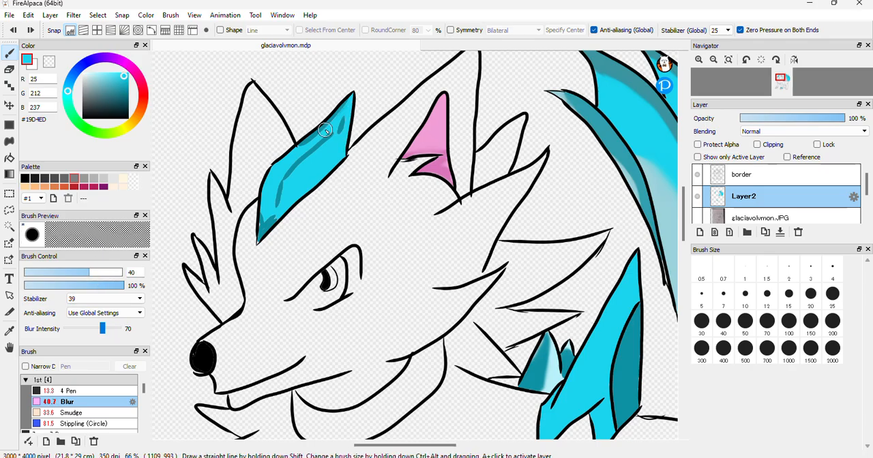
mouse_move(337, 118)
left_mouse_down()
mouse_move(330, 146)
mouse_move(334, 131)
mouse_move(295, 159)
left_mouse_up()
left_click(109, 286)
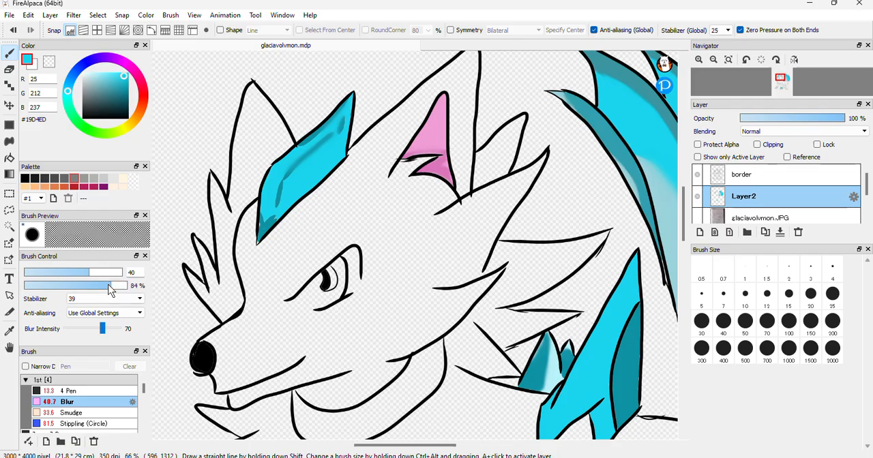
mouse_move(293, 166)
left_mouse_down()
mouse_move(257, 239)
mouse_move(272, 196)
mouse_move(257, 239)
mouse_move(292, 202)
mouse_move(249, 236)
mouse_move(290, 206)
mouse_move(262, 234)
mouse_move(275, 185)
mouse_move(272, 218)
mouse_move(318, 129)
mouse_move(282, 158)
mouse_move(330, 120)
mouse_move(294, 164)
mouse_move(346, 111)
mouse_move(294, 155)
mouse_move(339, 122)
mouse_move(344, 127)
mouse_move(287, 176)
left_mouse_up()
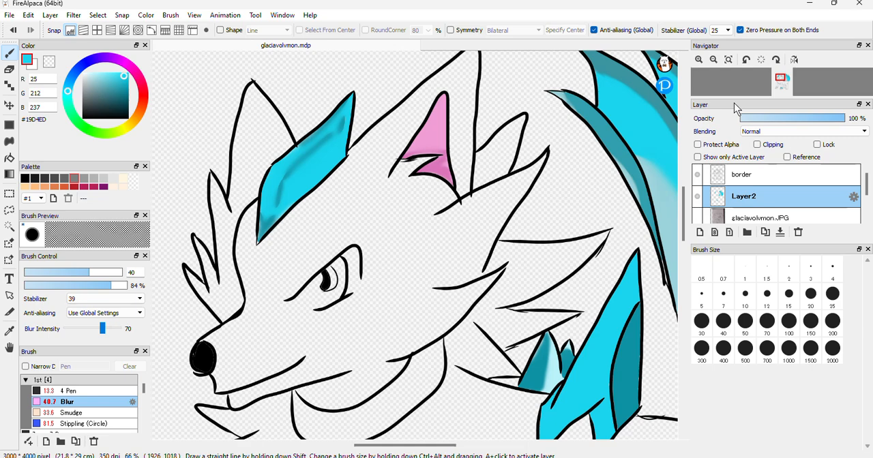
Save the drawing under its existing file name
left_click(721, 64)
left_click(722, 65)
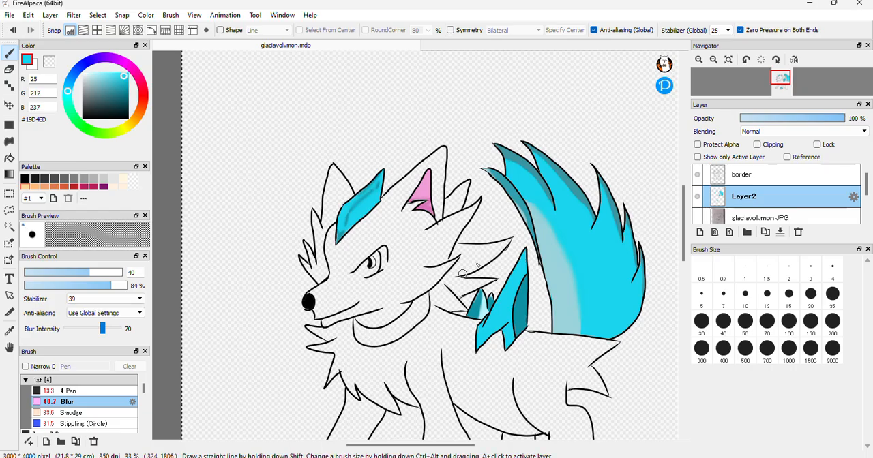
left_click_drag(682, 223, 682, 256)
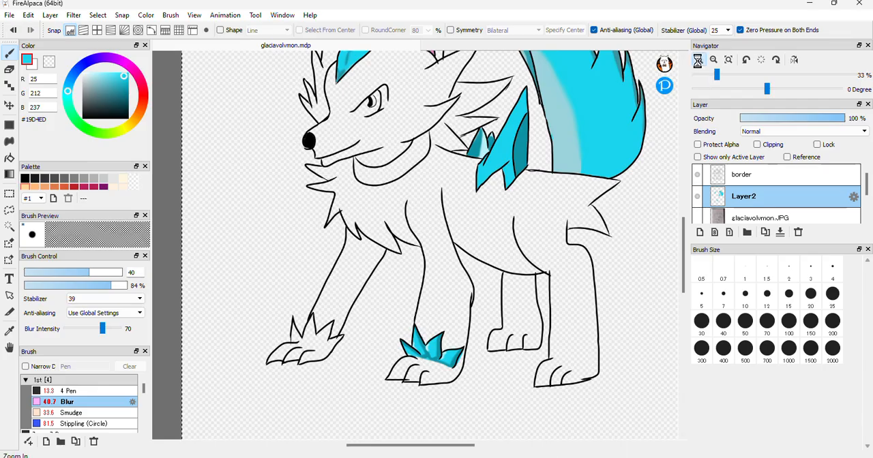
double_click(698, 60)
left_click(9, 15)
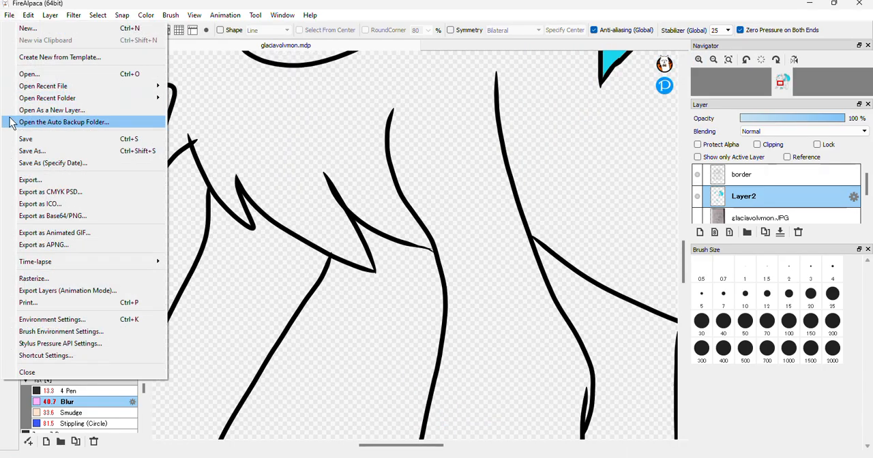
left_click(79, 140)
Sample #0E92A4 from the coloured paw fur and paint shading along the spike edges and base of the uncoloured front paw's fur with the 13.3 Pen
left_click_drag(683, 278, 683, 316)
left_click_drag(424, 447, 391, 450)
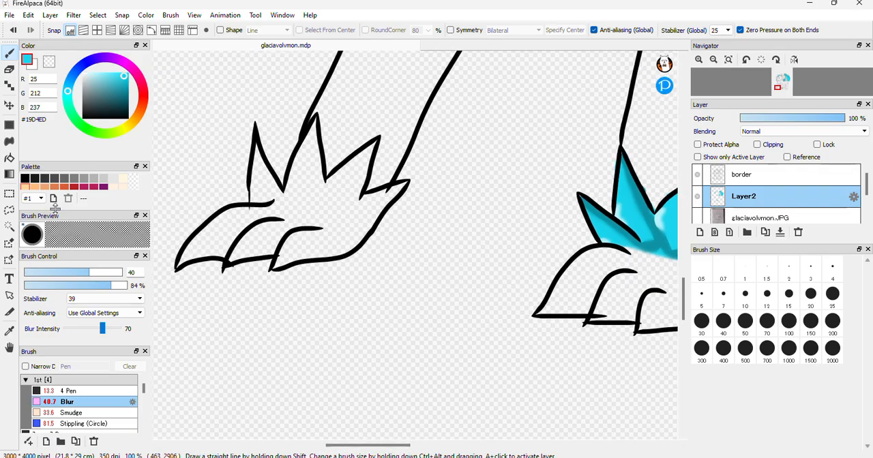
left_click(9, 330)
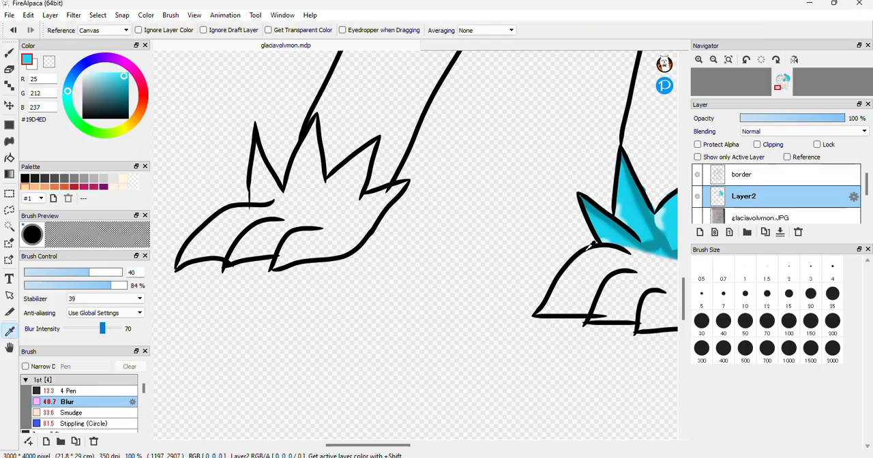
left_click(647, 240)
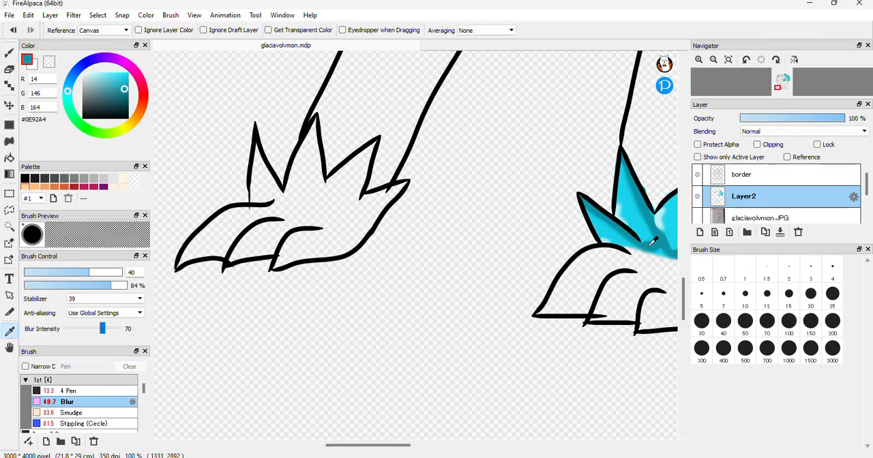
left_click(10, 52)
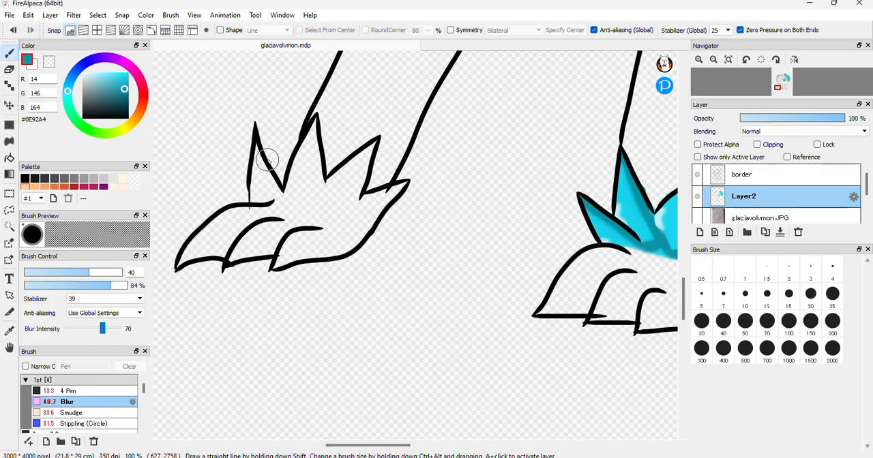
left_click(71, 391)
left_click_drag(257, 158, 259, 151)
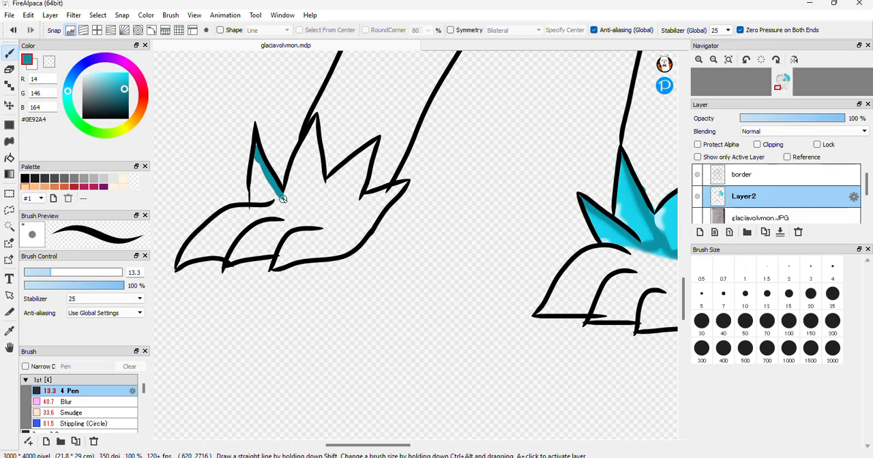
left_click_drag(293, 198, 313, 184)
mouse_move(312, 143)
left_mouse_down()
mouse_move(318, 187)
mouse_move(314, 136)
mouse_move(317, 185)
left_mouse_up()
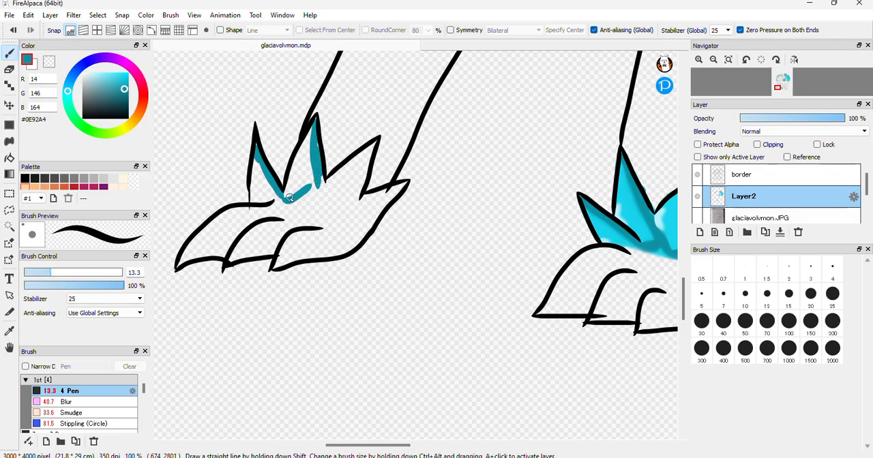
left_click_drag(316, 185, 304, 197)
mouse_move(357, 188)
left_mouse_down()
mouse_move(366, 159)
mouse_move(362, 181)
left_mouse_up()
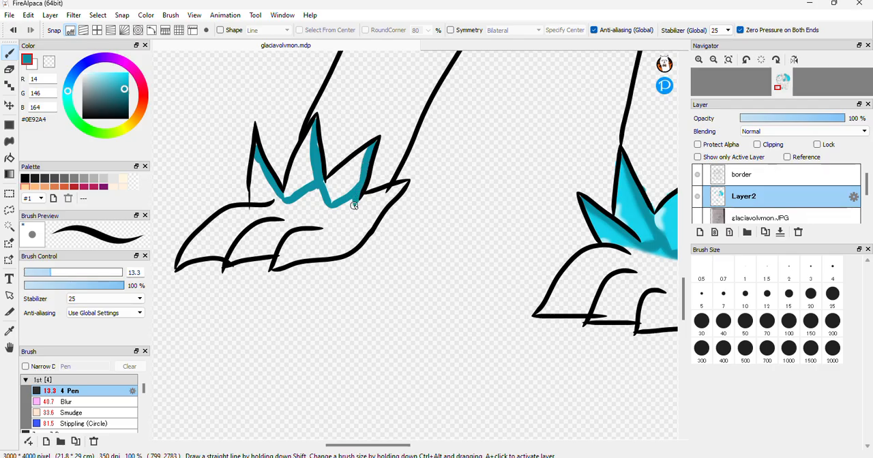
mouse_move(379, 203)
left_mouse_down()
mouse_move(409, 181)
mouse_move(382, 199)
left_mouse_up()
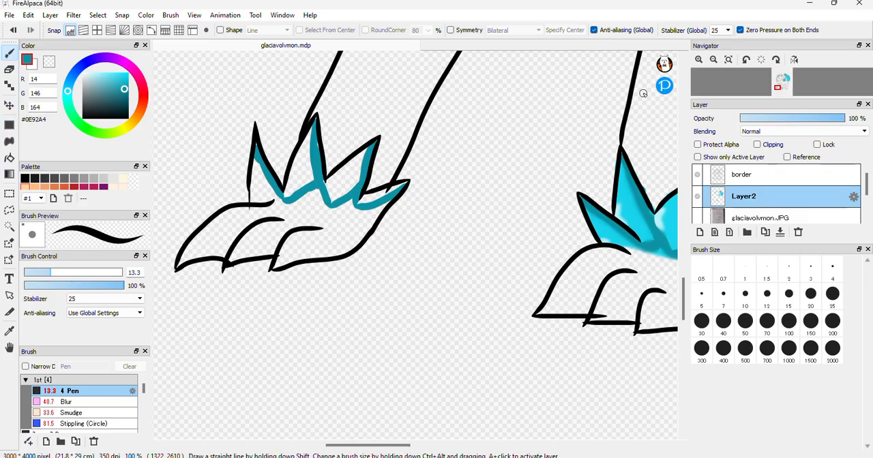
Sample the bright cyan #19D4ED from the shoulder spike and bucket-fill the creature's body with it
left_click(716, 62)
left_click(715, 61)
left_click(715, 60)
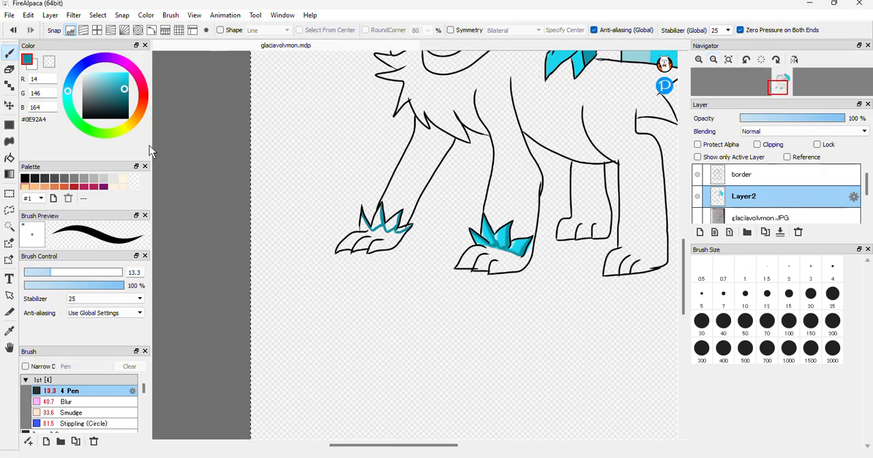
left_click(9, 331)
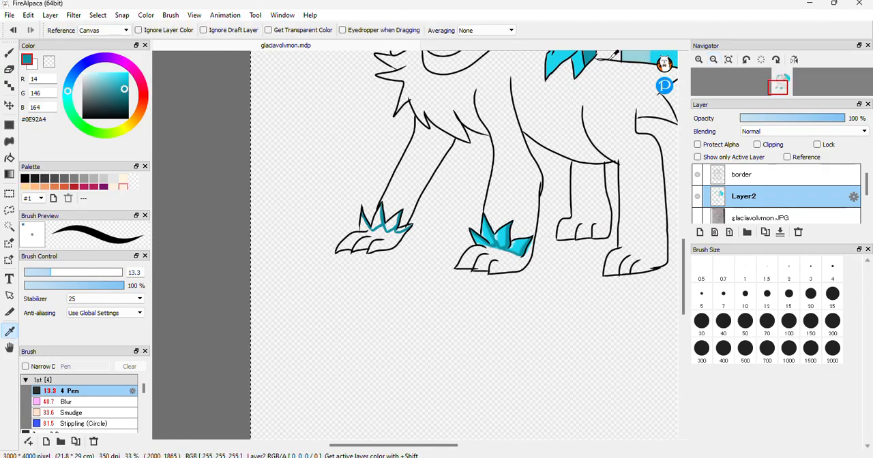
left_click(557, 59)
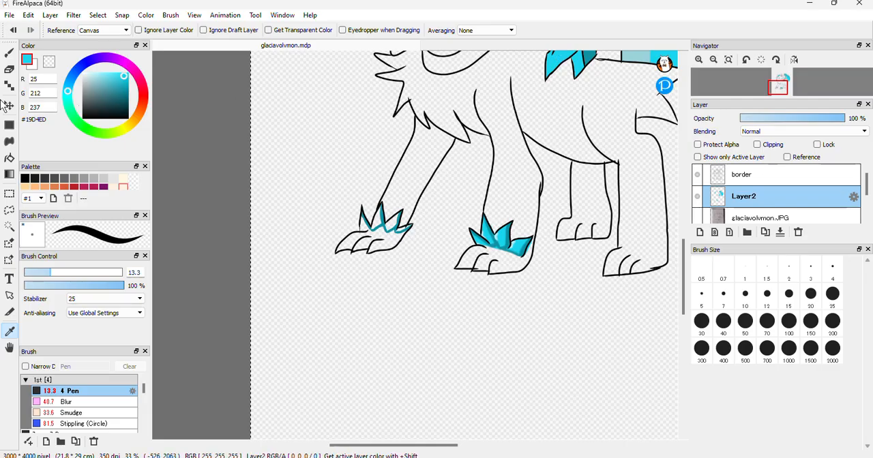
left_click(9, 158)
left_click(554, 122)
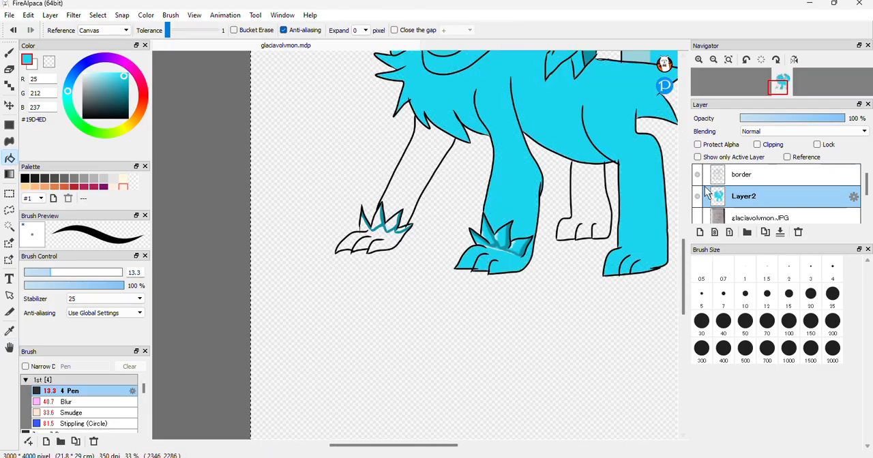
scroll(685, 252, "up", 1)
left_click_drag(685, 253, 685, 233)
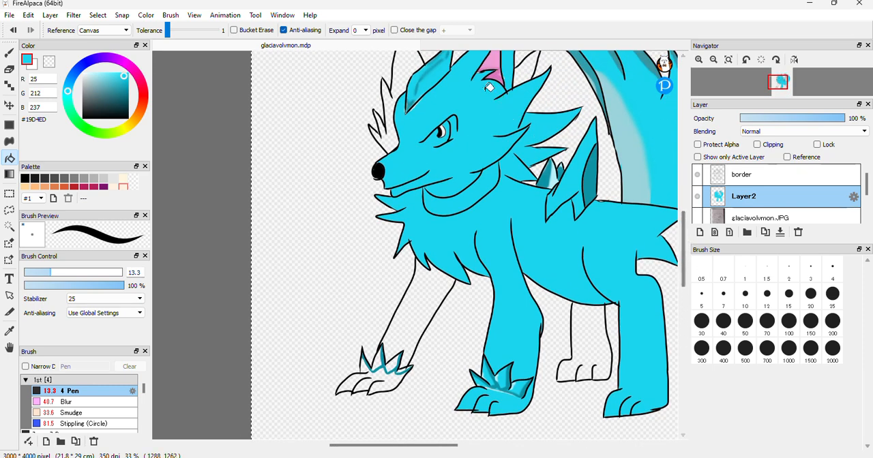
left_click(402, 69)
key("ctrl+z")
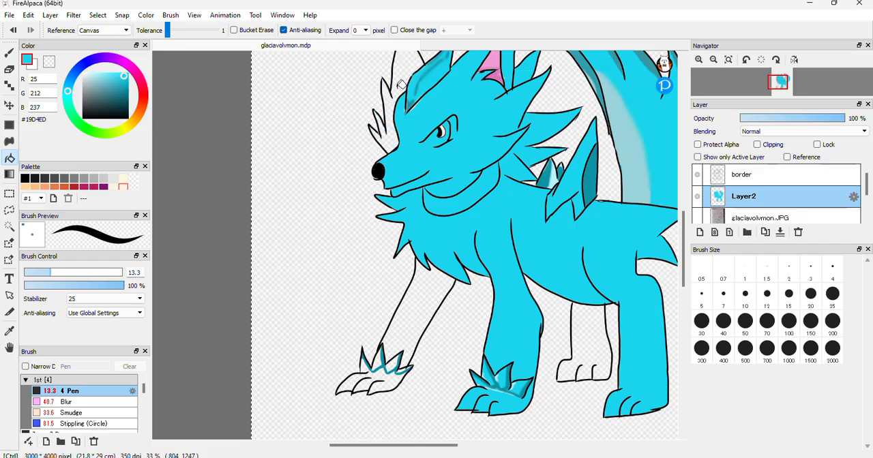
key("ctrl+z")
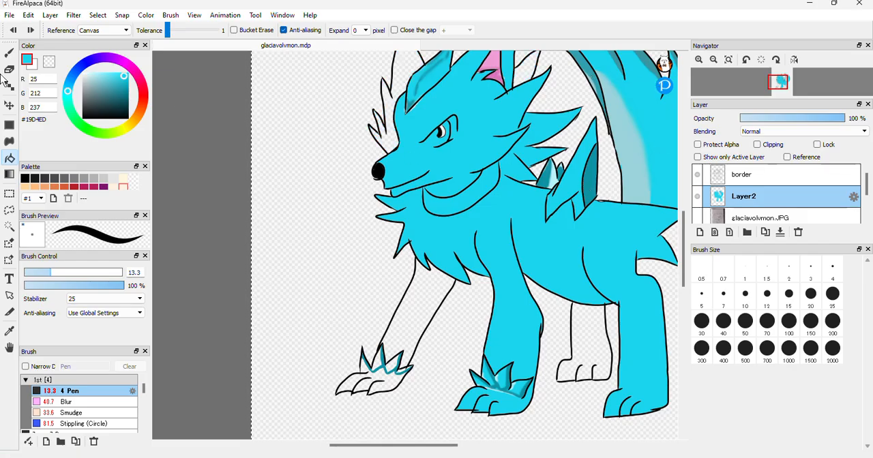
Sample dark teal #0D92A4 from the shoulder spike and bucket-fill the far ear and cheek fur, the tuft behind the near ear, and both far legs
left_click(18, 330)
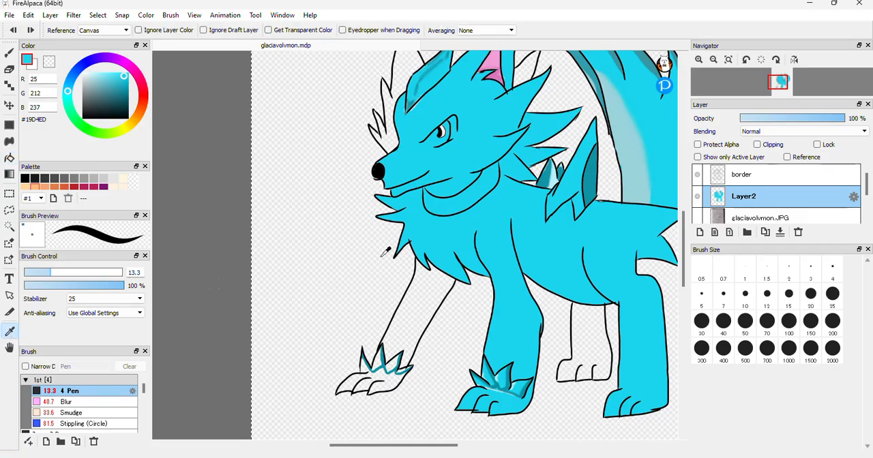
left_click(592, 184)
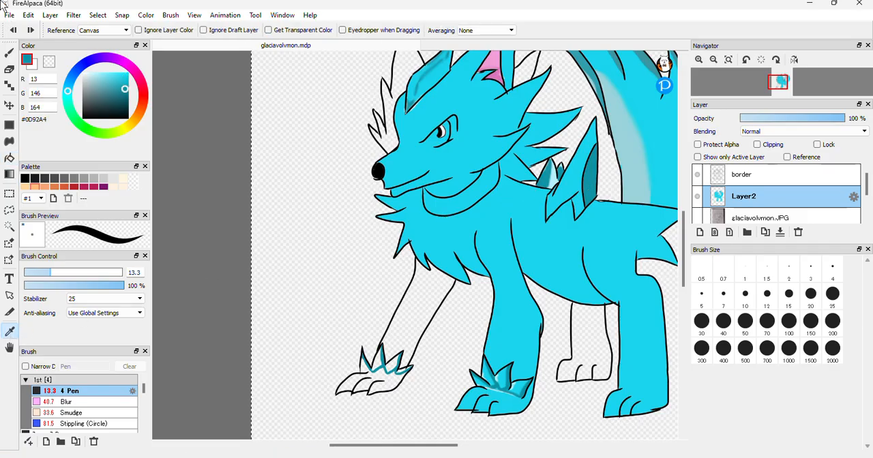
left_click(10, 158)
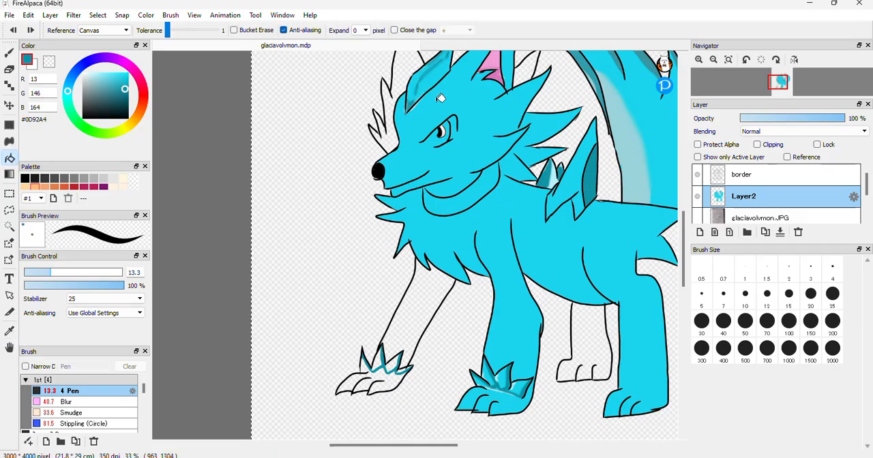
left_click(523, 75)
left_click(406, 63)
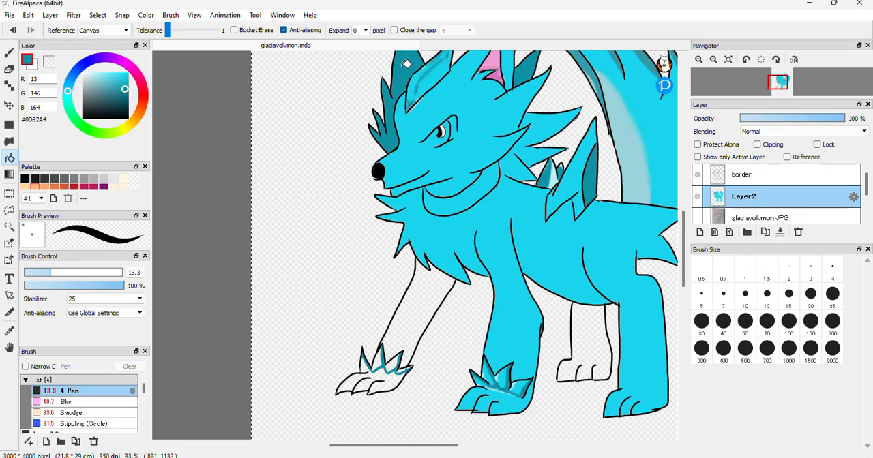
scroll(445, 93, "up", 2)
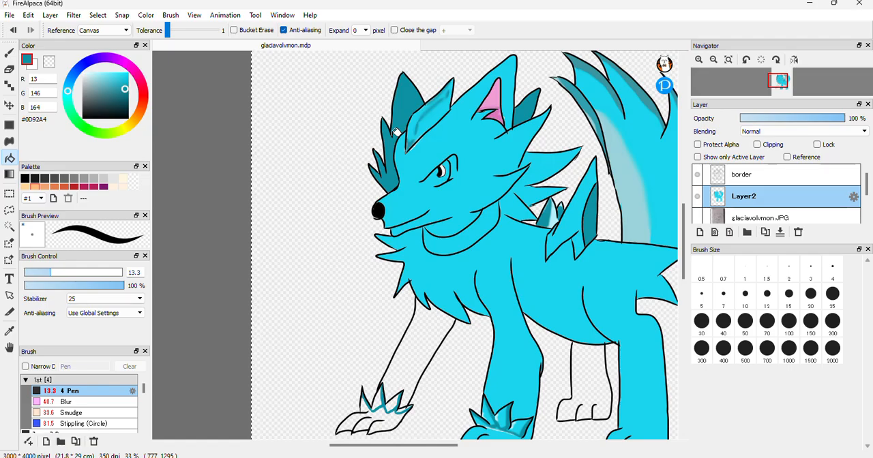
left_click(422, 356)
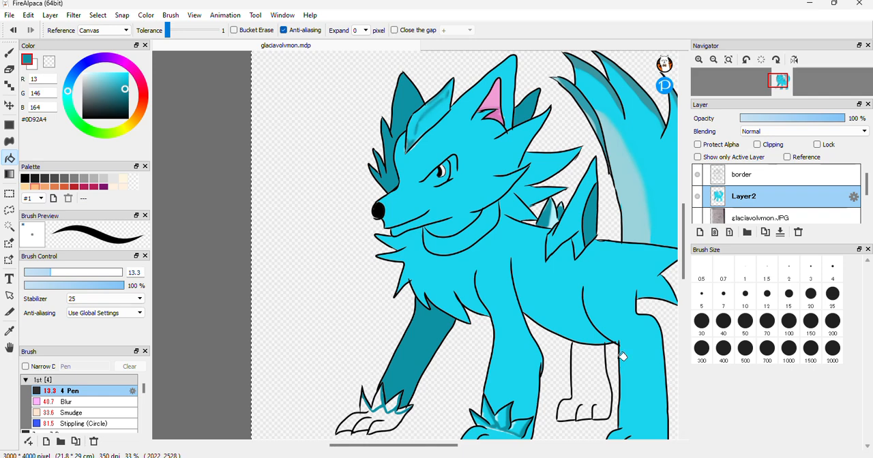
left_click(592, 377)
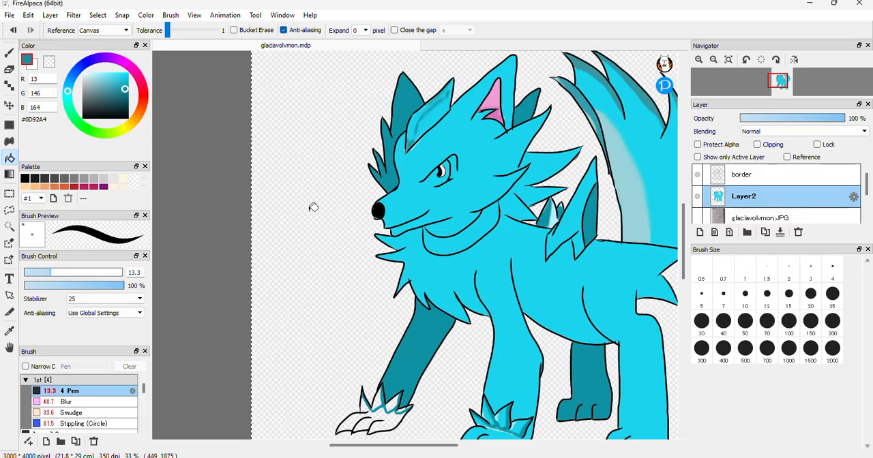
Paint dark teal shading around the inside edges of the upper crescent below the jaw with the 13.3 Pen
left_click(11, 51)
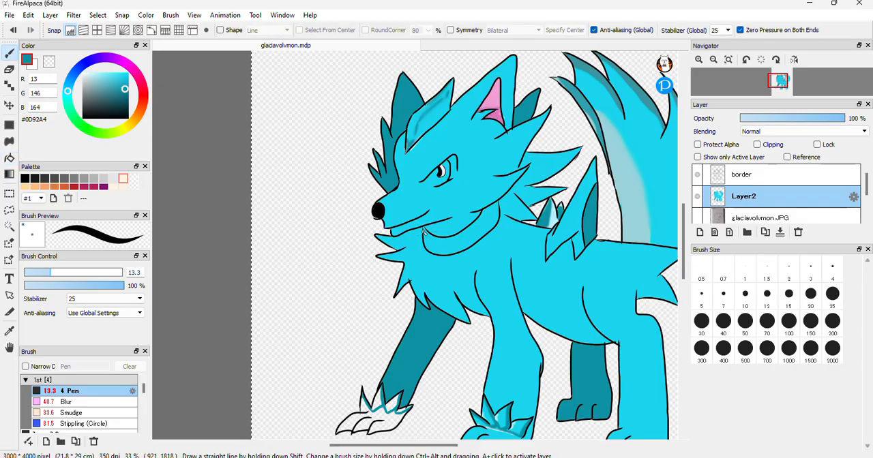
left_click(699, 60)
left_click(699, 60)
left_click(698, 60)
left_click(699, 60)
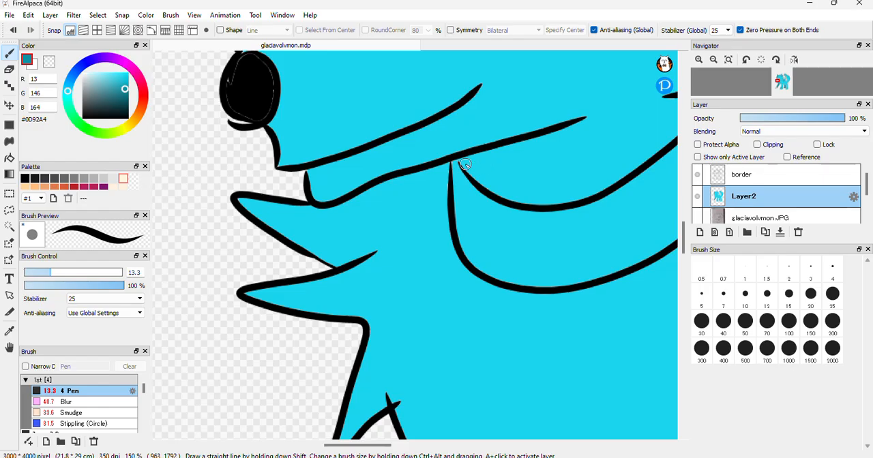
left_click_drag(462, 162, 595, 115)
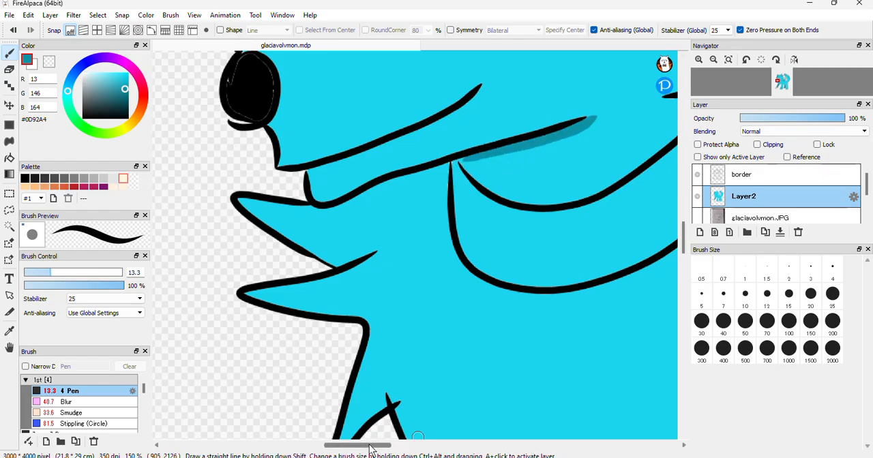
left_click_drag(371, 447, 394, 445)
mouse_move(536, 93)
left_mouse_down()
mouse_move(376, 133)
mouse_move(283, 169)
left_mouse_up()
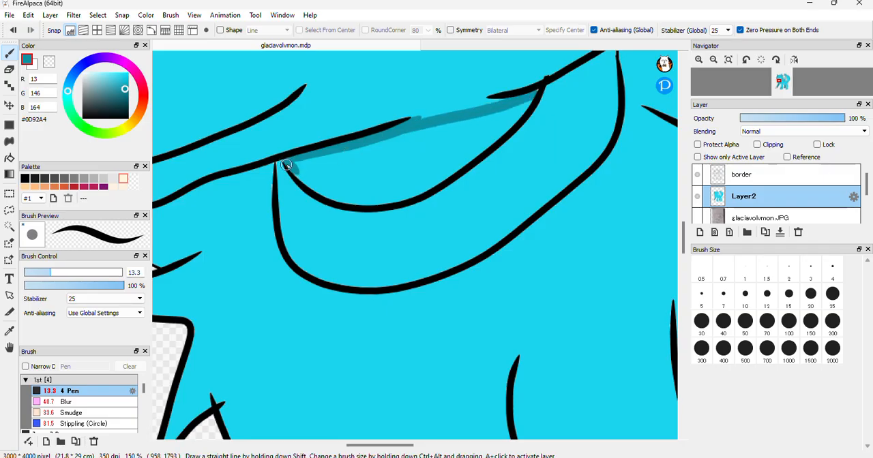
scroll(686, 244, "up", 3)
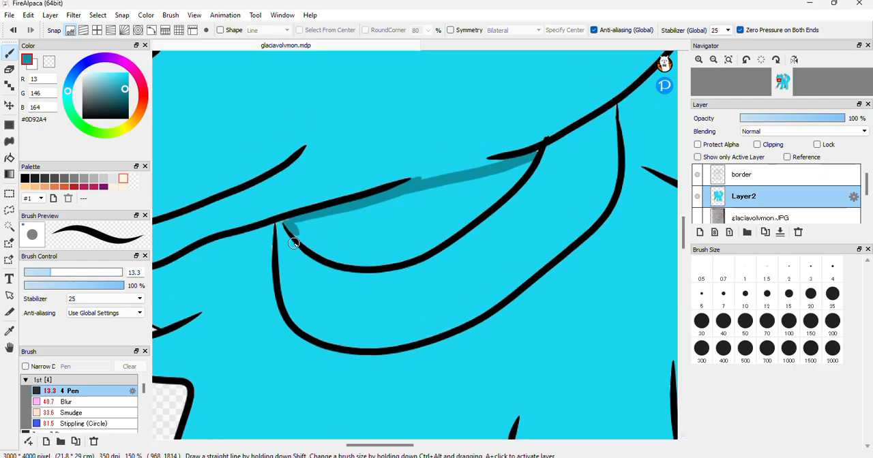
mouse_move(292, 225)
left_mouse_down()
mouse_move(536, 153)
mouse_move(503, 198)
left_mouse_up()
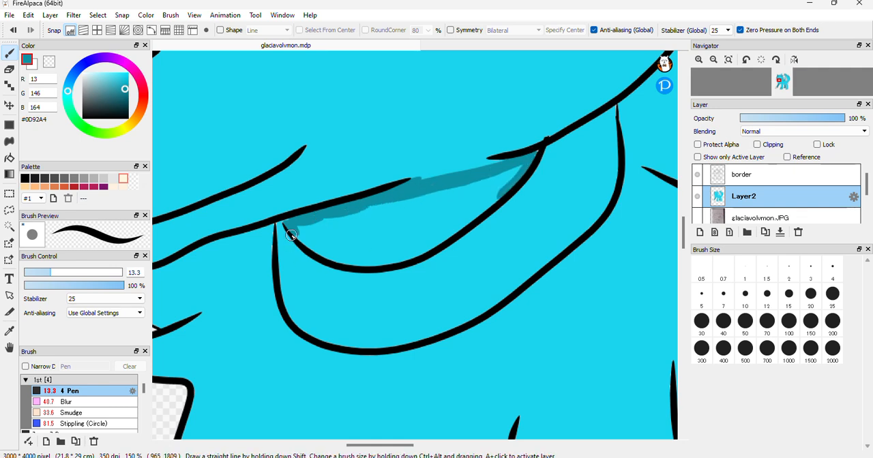
mouse_move(292, 231)
left_mouse_down()
mouse_move(335, 261)
mouse_move(385, 265)
mouse_move(424, 256)
left_mouse_up()
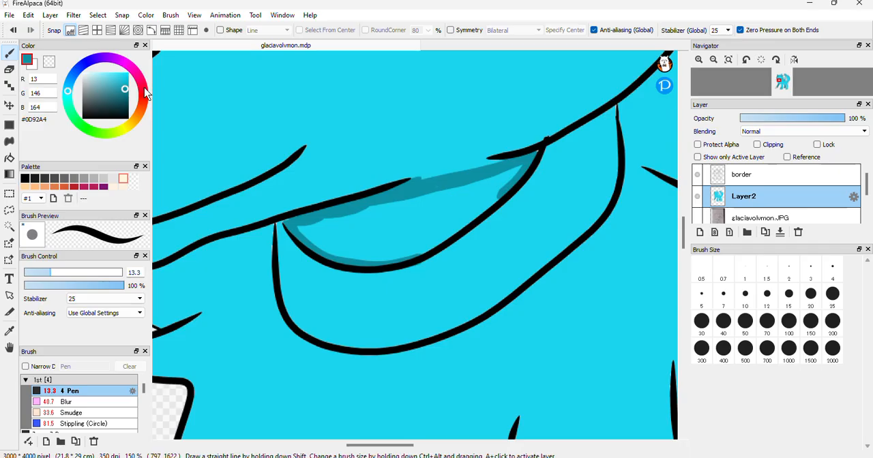
Choose the pale cyan #75E5F3 and bucket-fill the middle of the shaded crescent below the jaw
left_click(116, 77)
left_click_drag(116, 80, 107, 80)
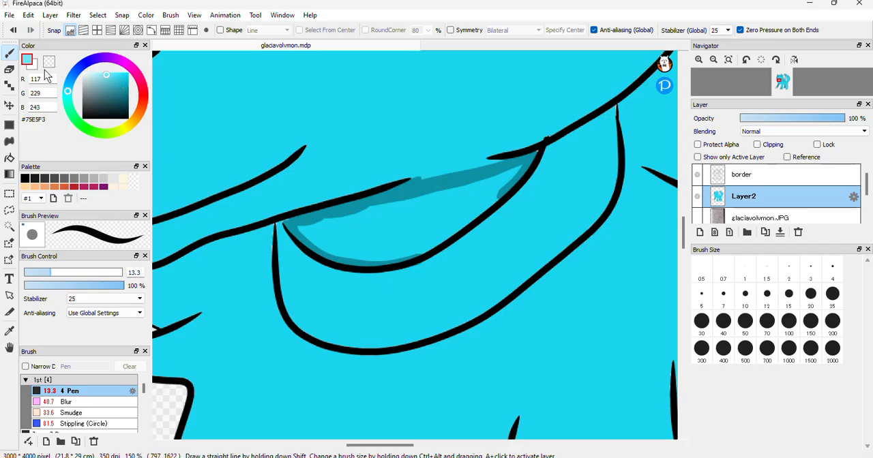
left_click(9, 158)
left_click(408, 231)
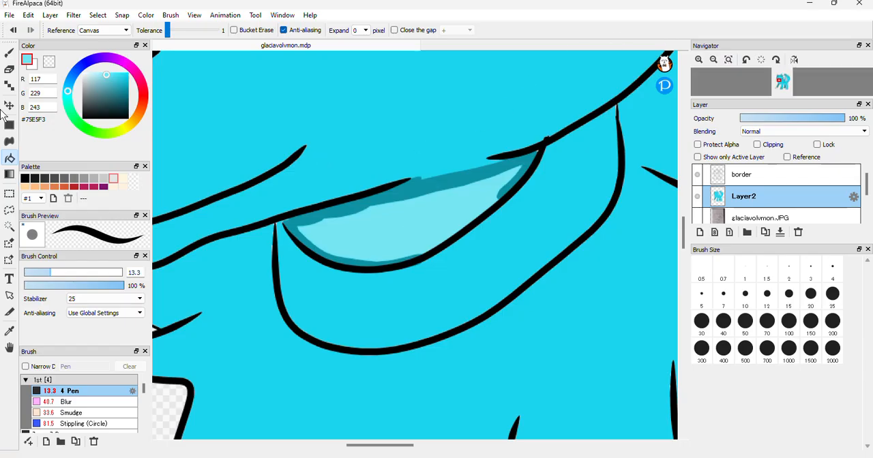
Blend the teal shading into the pale cyan of the jaw crescent with the Blur brush at size 40 and 84% opacity
left_click(713, 60)
left_click(713, 61)
left_click(714, 60)
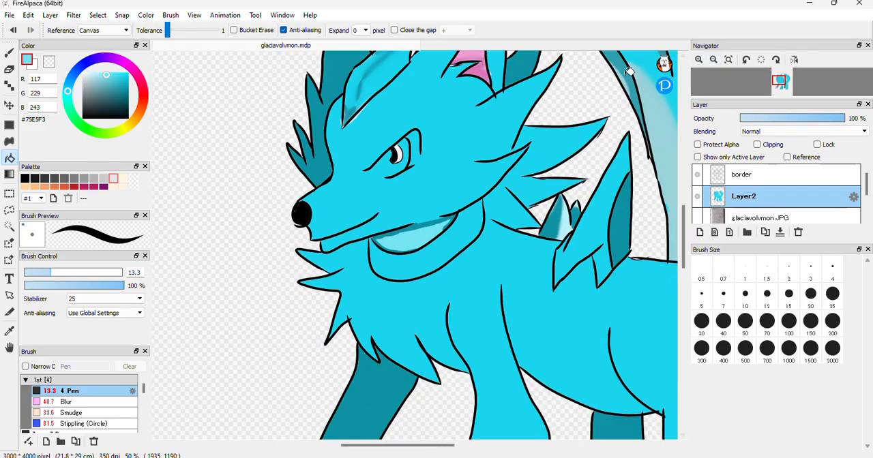
left_click(71, 402)
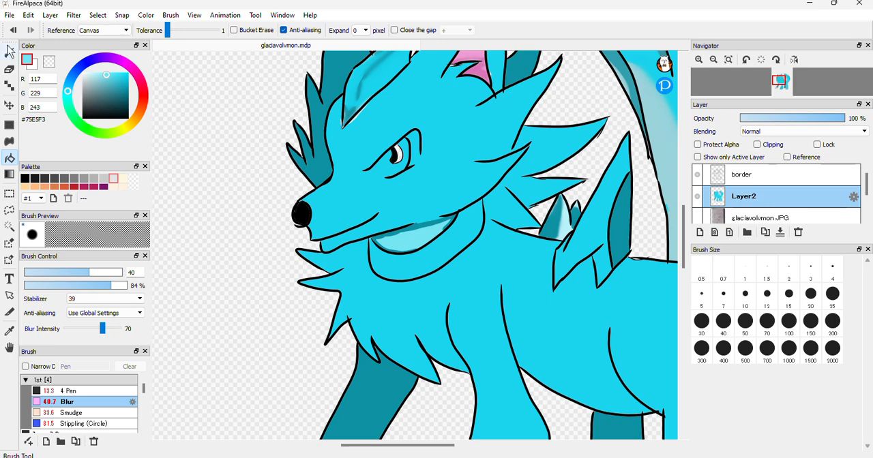
left_click(9, 53)
mouse_move(418, 233)
left_mouse_down()
mouse_move(371, 240)
mouse_move(403, 248)
mouse_move(449, 223)
mouse_move(401, 249)
mouse_move(444, 229)
mouse_move(405, 246)
mouse_move(445, 218)
mouse_move(398, 242)
mouse_move(378, 241)
mouse_move(441, 226)
mouse_move(378, 236)
left_mouse_up()
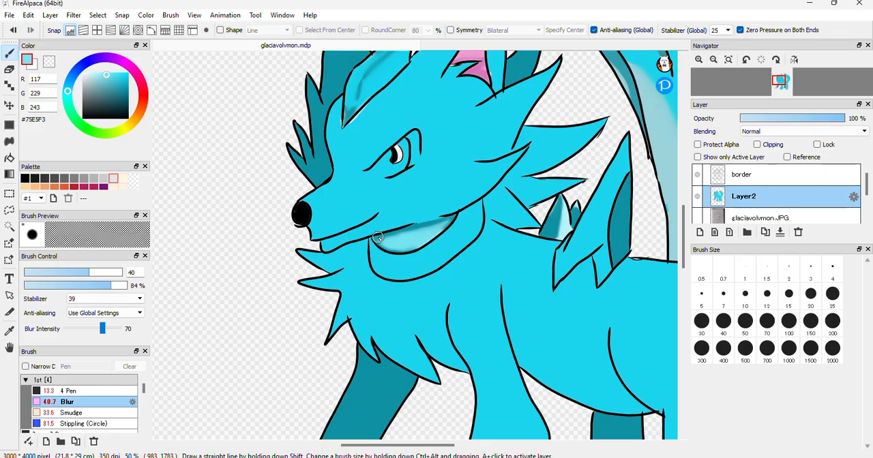
left_click(713, 60)
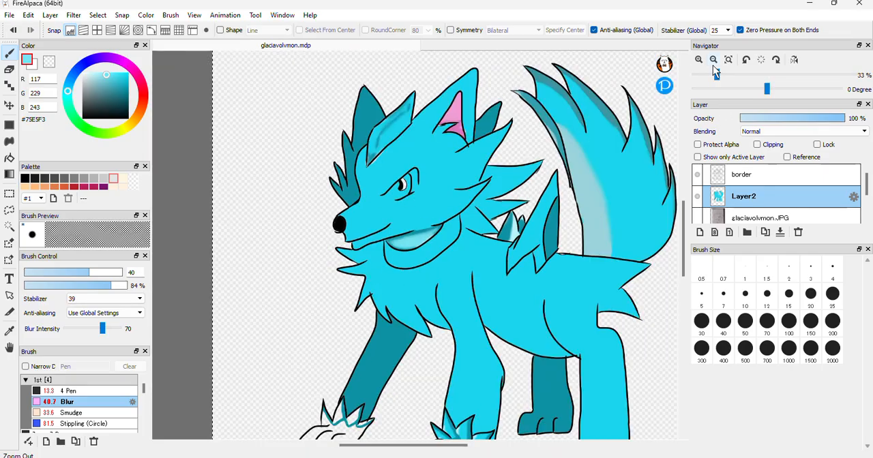
left_click(714, 60)
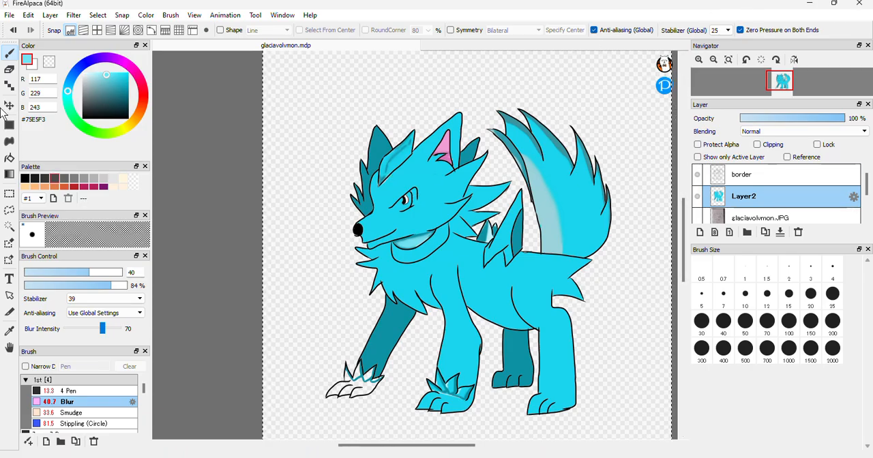
Outline a face patch around the eye and down to the jaw with the 13.3 Pen in #75E5F3, and bucket-fill it with the same colour
left_click(701, 62)
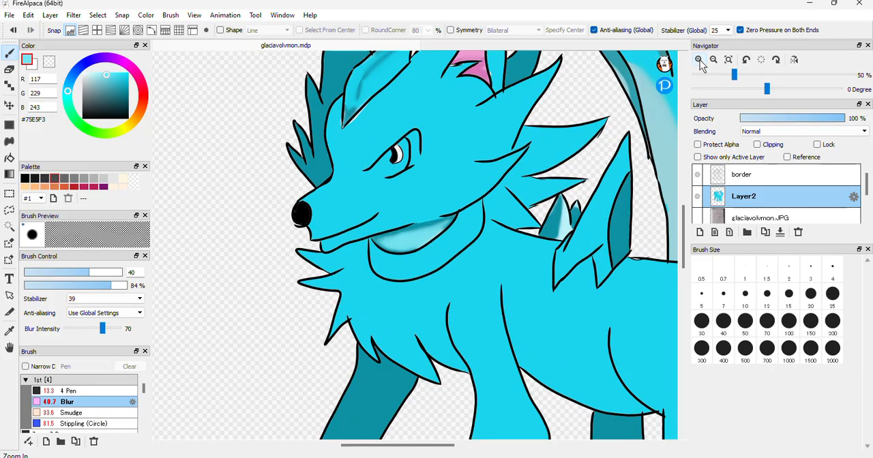
left_click(56, 392)
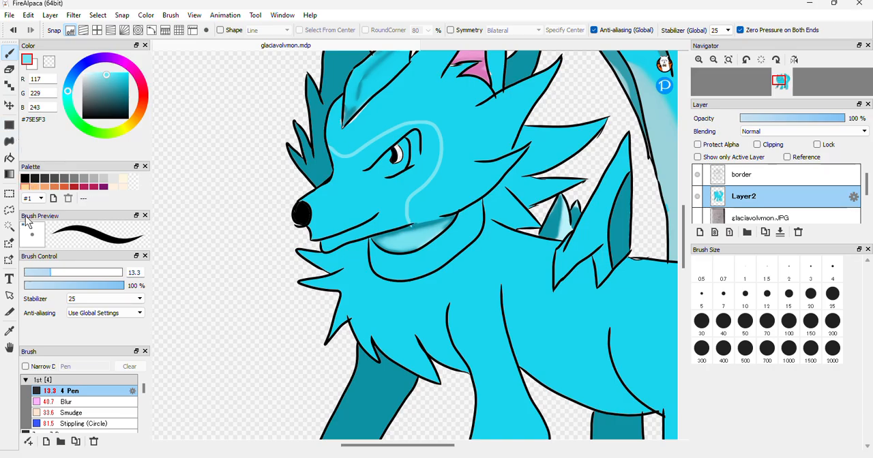
left_click(10, 158)
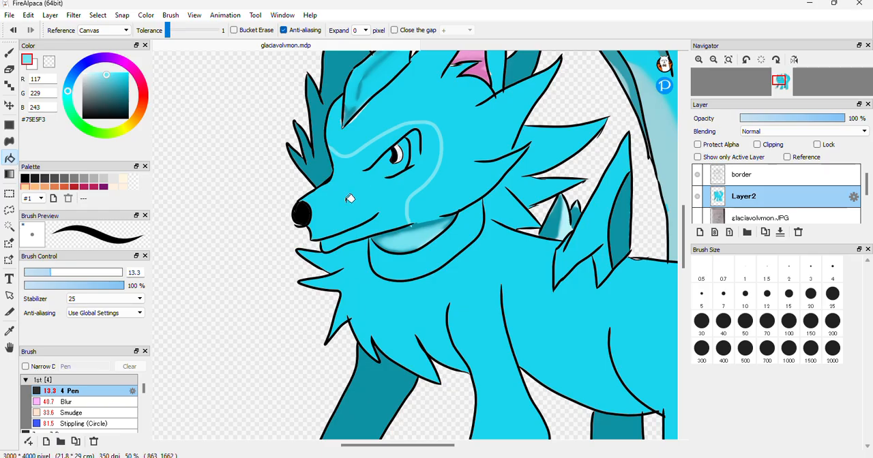
left_click(350, 199)
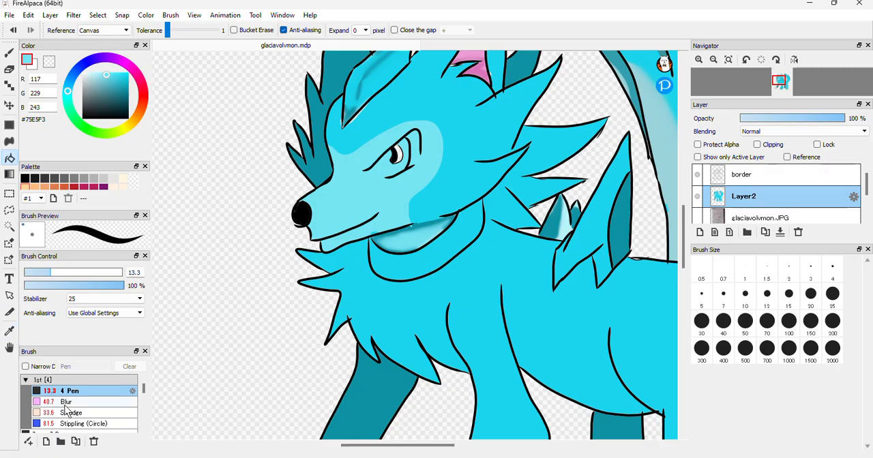
Blend the edges of the pale face patch into the surrounding cyan with the Blur brush at size 40 and the Smudge brush at size 33
left_click(66, 402)
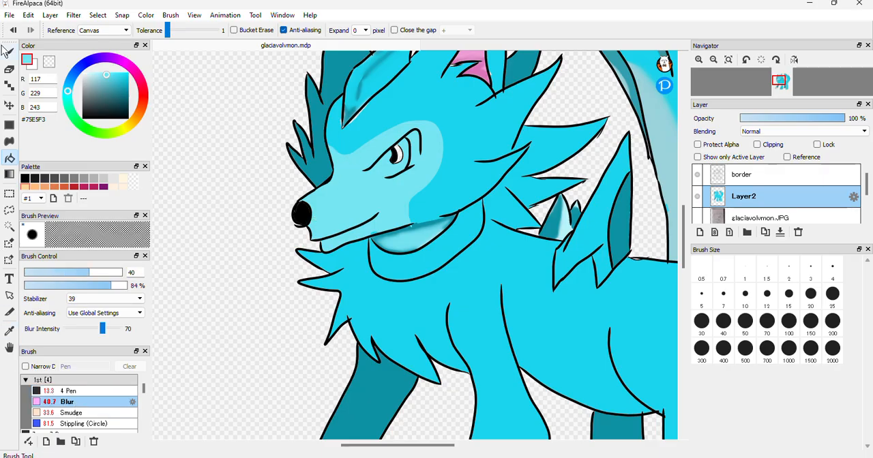
left_click(9, 52)
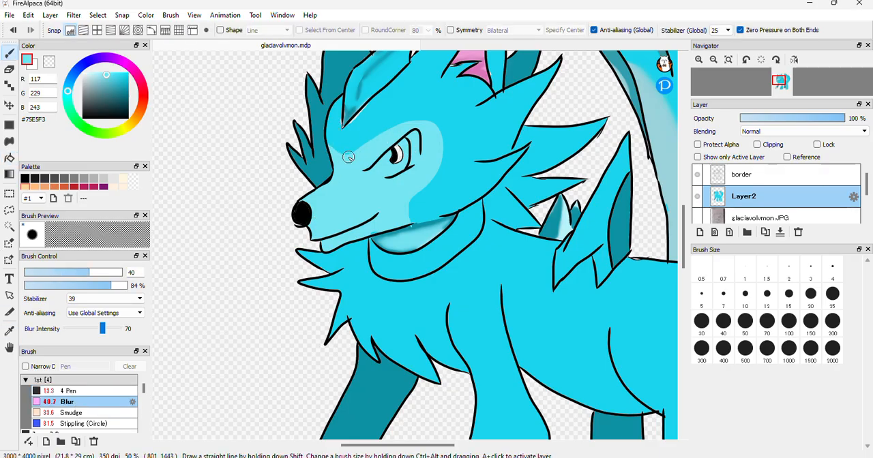
mouse_move(350, 156)
left_mouse_down()
mouse_move(391, 129)
mouse_move(426, 127)
mouse_move(442, 136)
mouse_move(434, 120)
mouse_move(442, 177)
mouse_move(414, 208)
left_mouse_up()
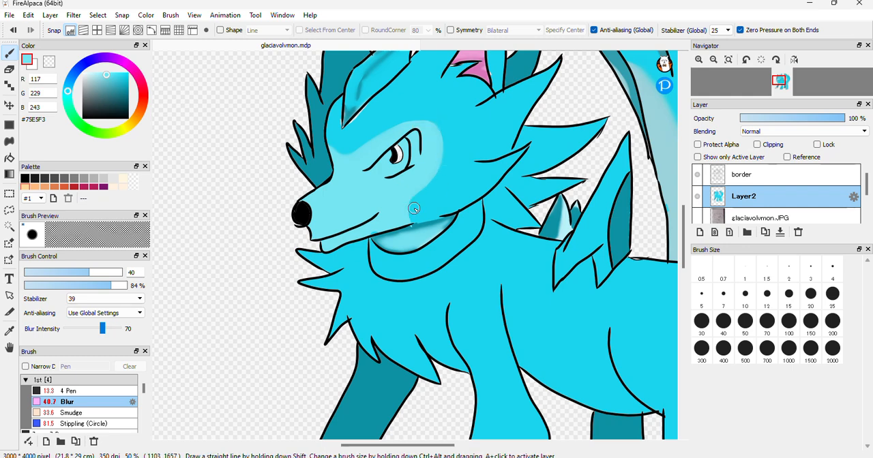
mouse_move(437, 125)
left_mouse_down()
mouse_move(339, 133)
mouse_move(357, 104)
mouse_move(333, 114)
mouse_move(333, 145)
mouse_move(395, 121)
mouse_move(403, 95)
mouse_move(393, 129)
mouse_move(465, 118)
mouse_move(457, 152)
mouse_move(411, 212)
left_mouse_up()
left_click(94, 414)
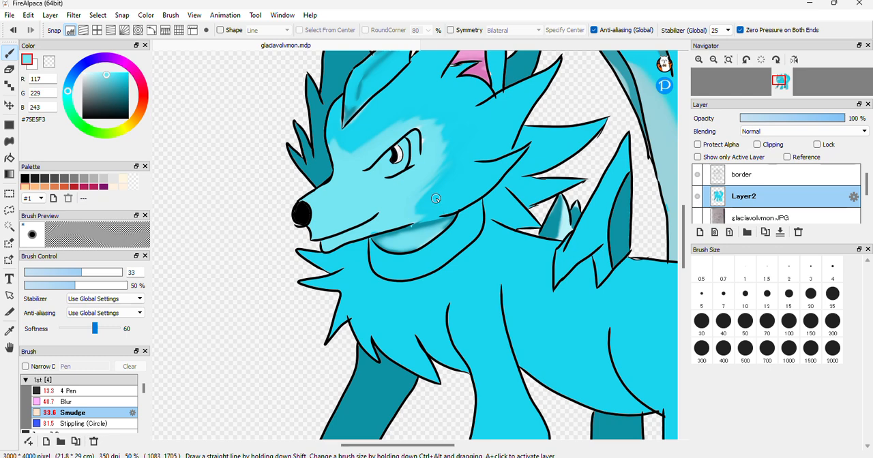
left_click(90, 403)
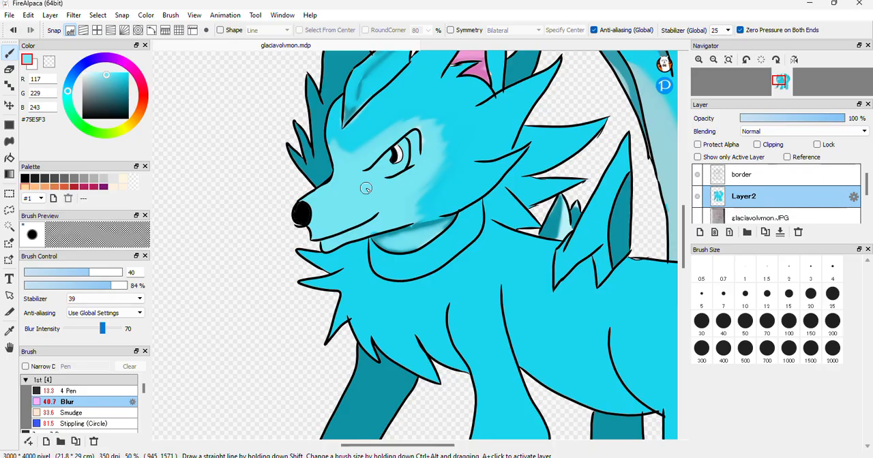
Sample the body cyan #19D4ED and bucket-fill the unfilled far front paw and its ankle tuft
left_click(712, 60)
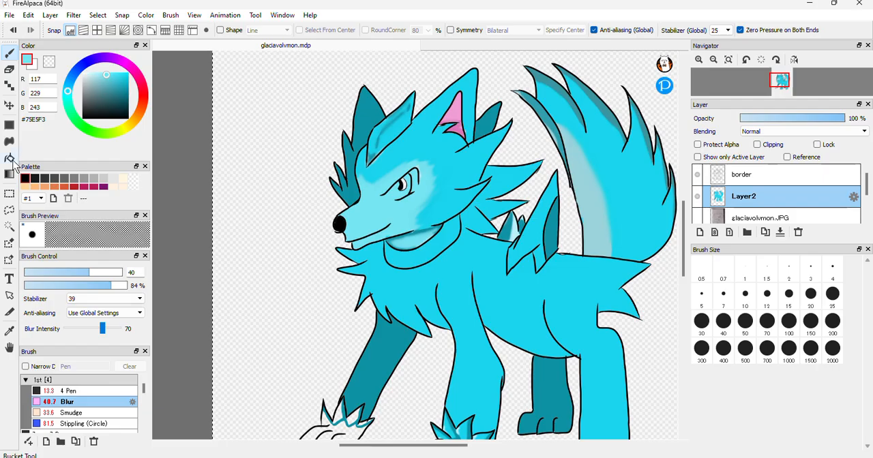
left_click(9, 333)
left_click(505, 294)
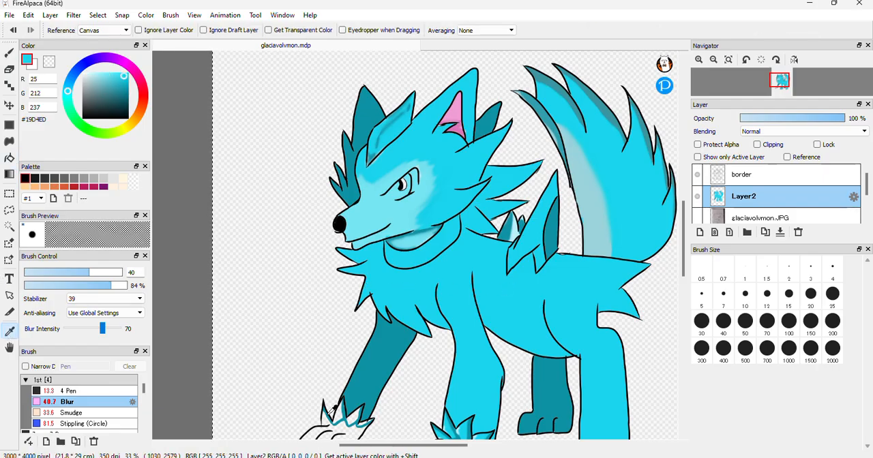
left_click(8, 158)
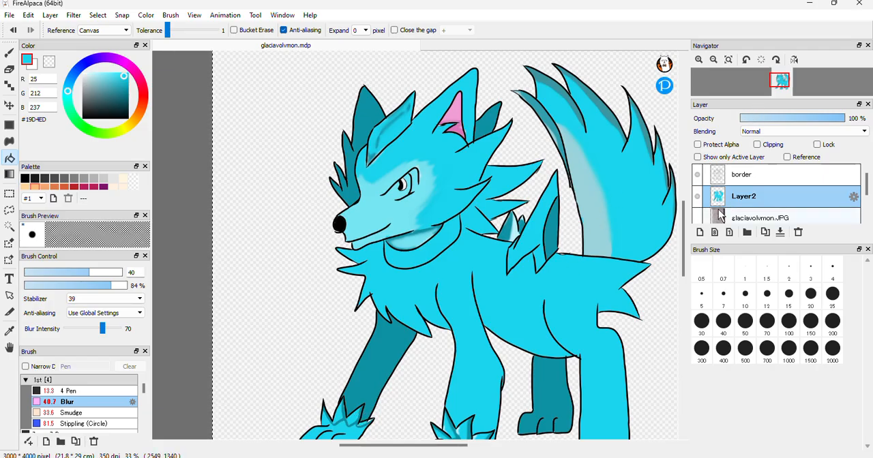
Soften the teal shading in the far front paw's ankle tuft with the Blur brush at size 40 and 84% opacity
left_click_drag(684, 240, 684, 257)
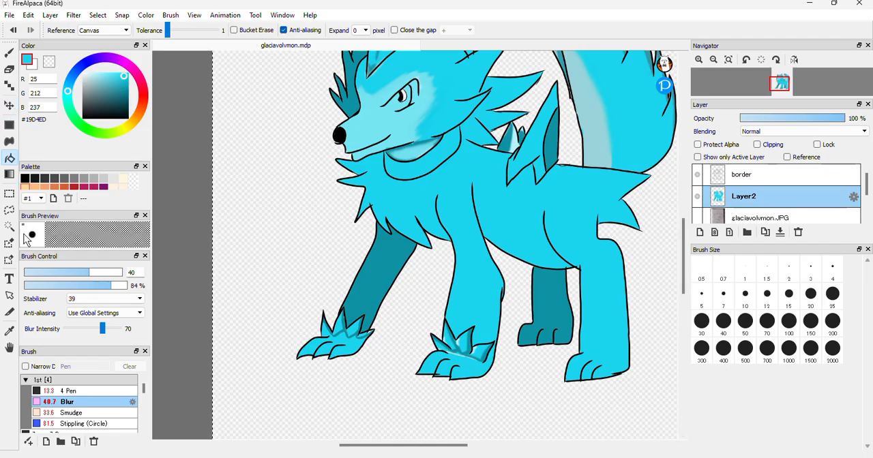
left_click(12, 59)
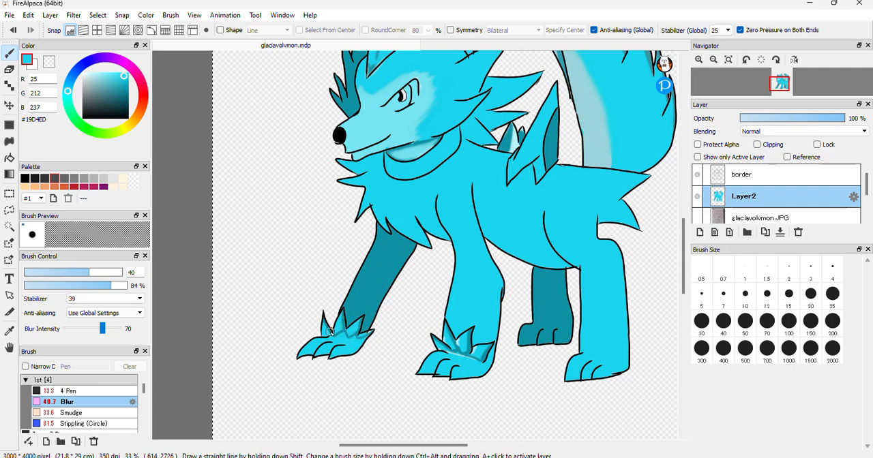
left_click_drag(347, 334, 362, 329)
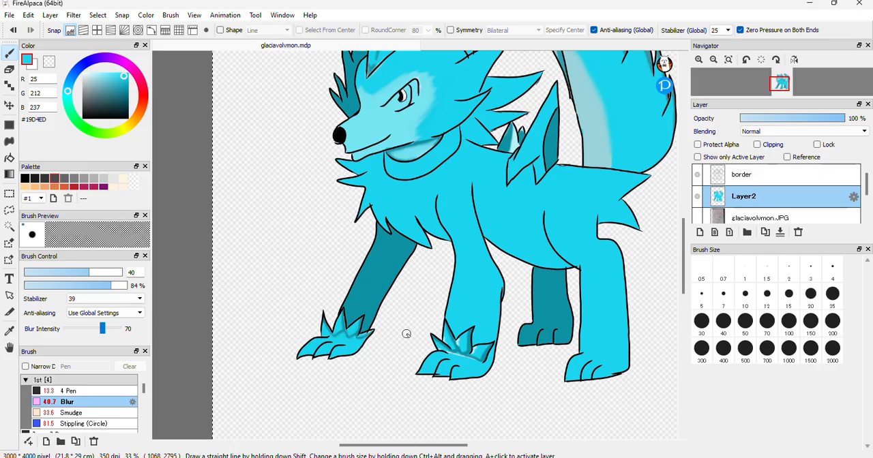
Choose white #FFFFFF with the 13.3 Pen and try a short stroke on the muzzle on Layer2, undoing the stroke
left_click(700, 60)
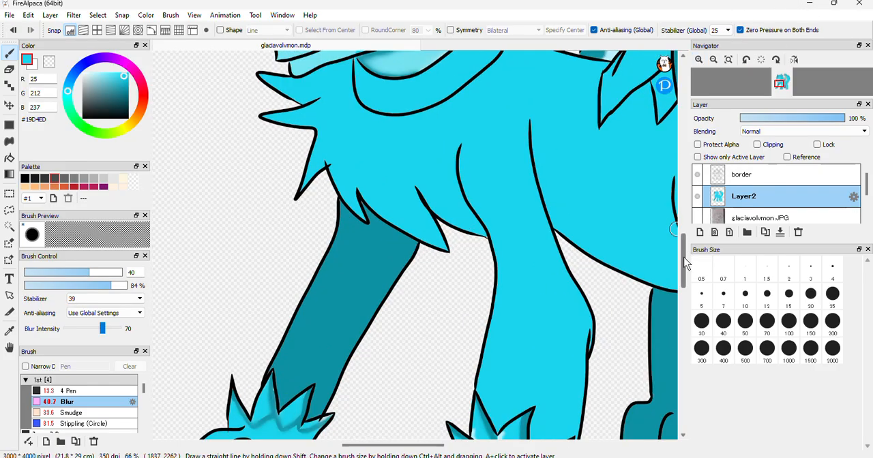
left_click_drag(686, 263, 686, 232)
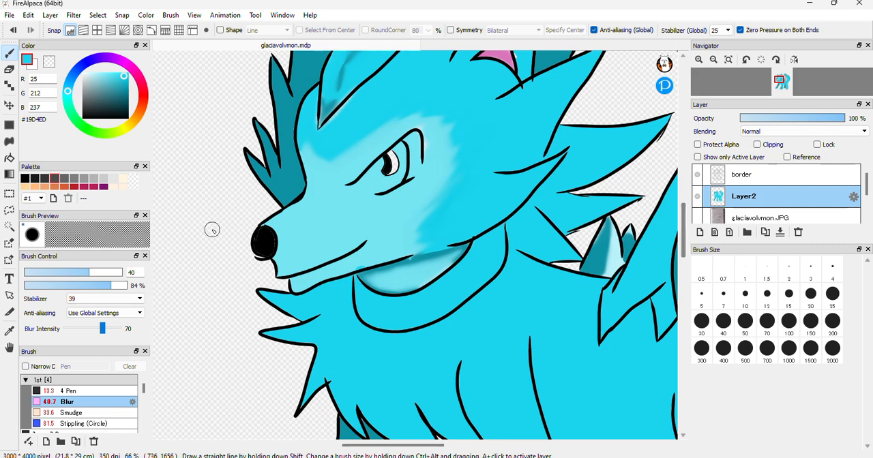
left_click(86, 88)
left_click_drag(86, 88, 82, 72)
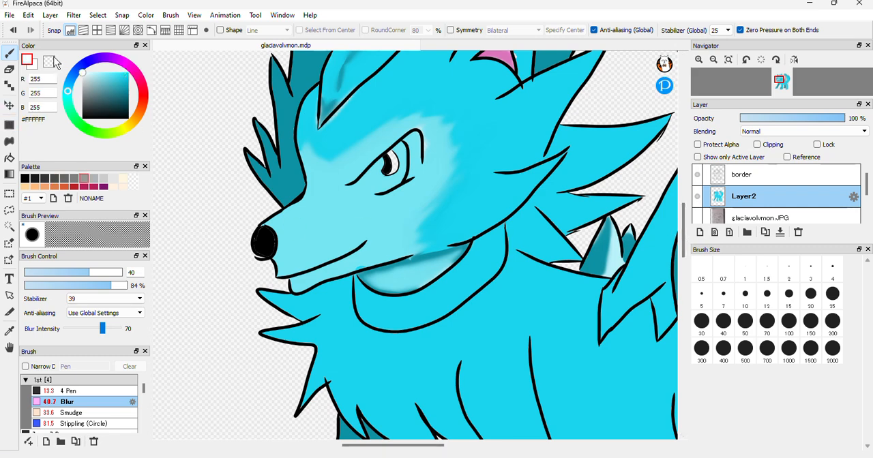
left_click(88, 391)
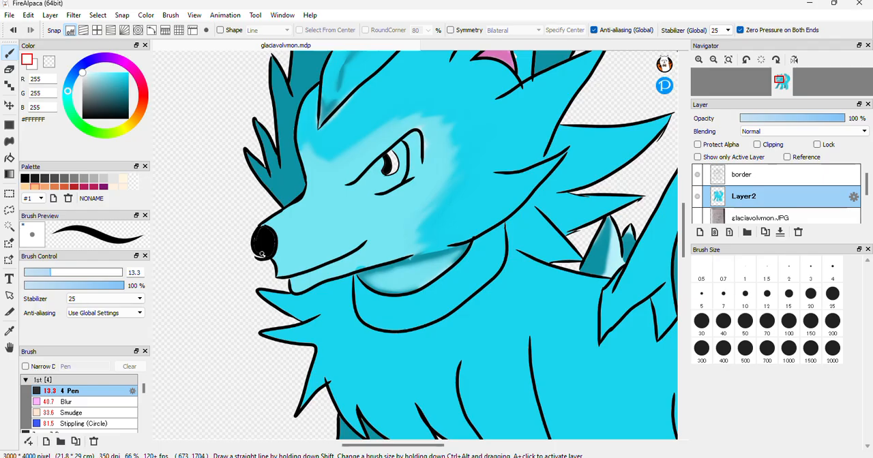
left_click_drag(306, 239, 307, 245)
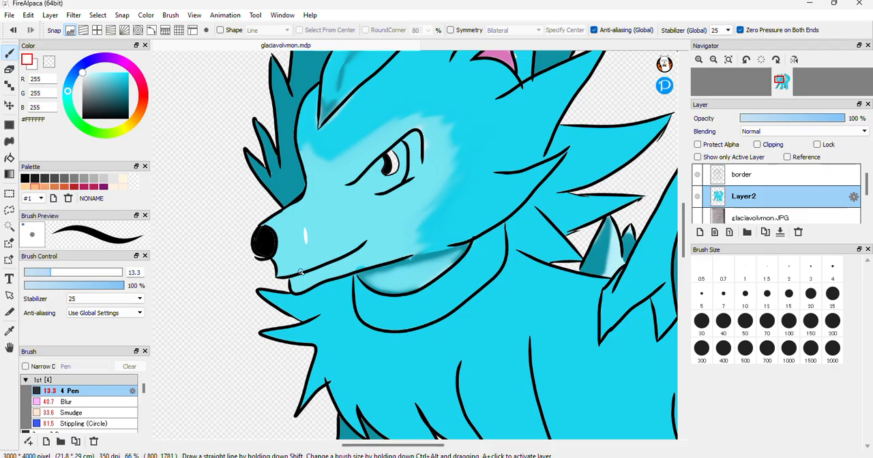
key("ctrl+z")
Paint a small white highlight on the nose on the border layer and soften it with the Blur brush at size 40
left_click(748, 176)
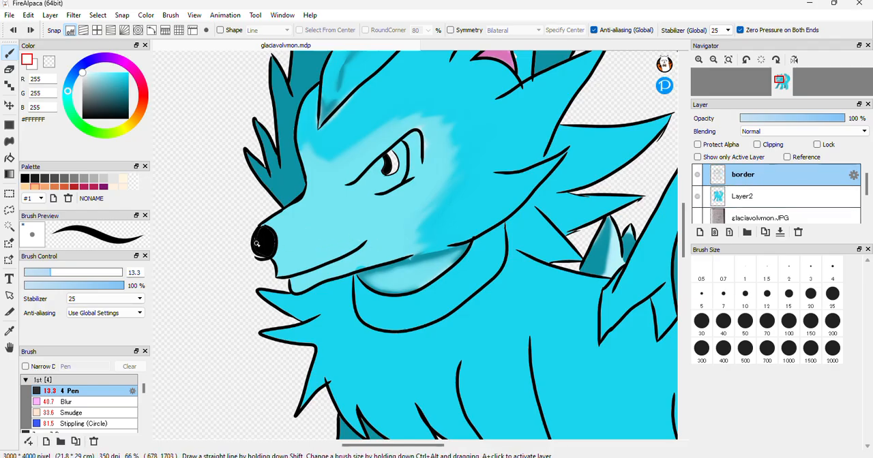
left_click_drag(262, 249, 255, 247)
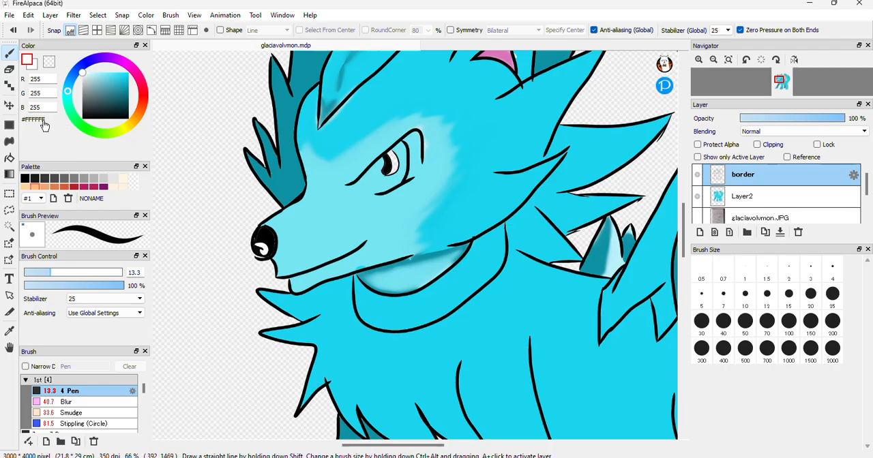
left_click(55, 403)
mouse_move(258, 251)
left_mouse_down()
mouse_move(264, 230)
mouse_move(263, 259)
left_mouse_up()
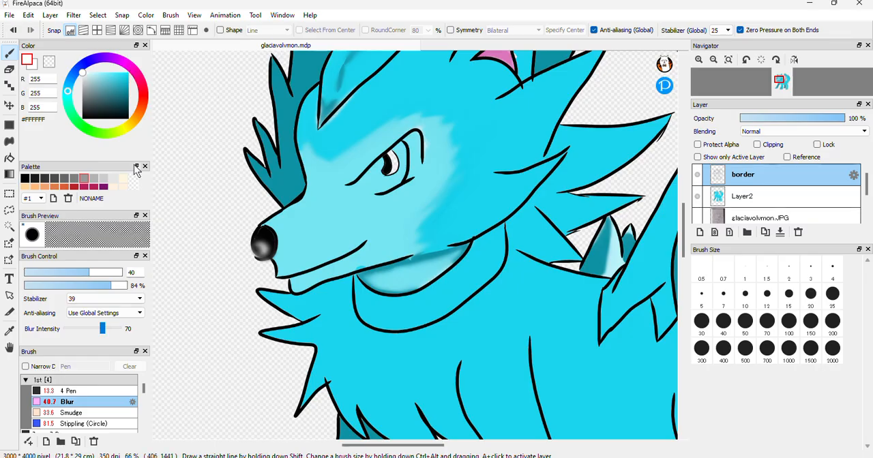
Choose black #000000 with the 4.8 Pen and touch up the front end of the lower jaw outline on the border layer
left_click(25, 178)
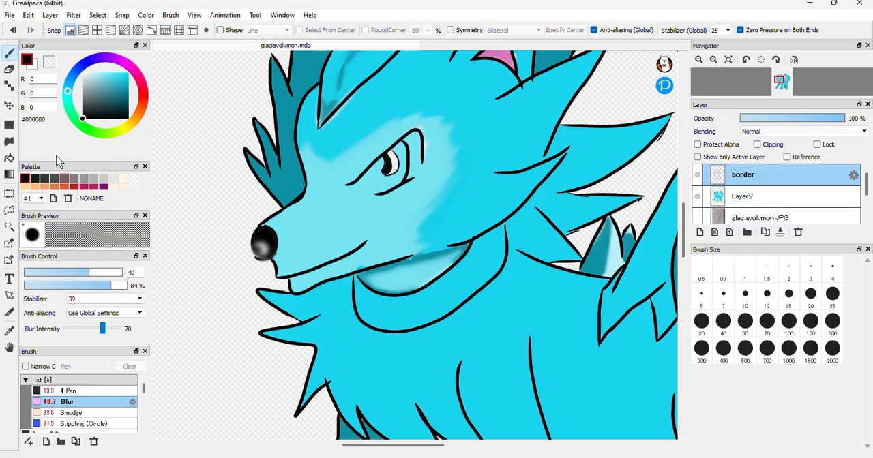
left_click(113, 392)
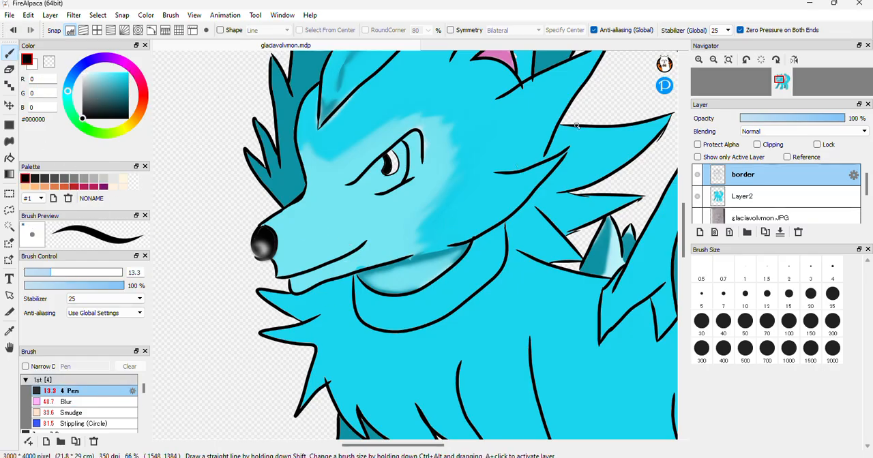
left_click(699, 59)
left_click(699, 60)
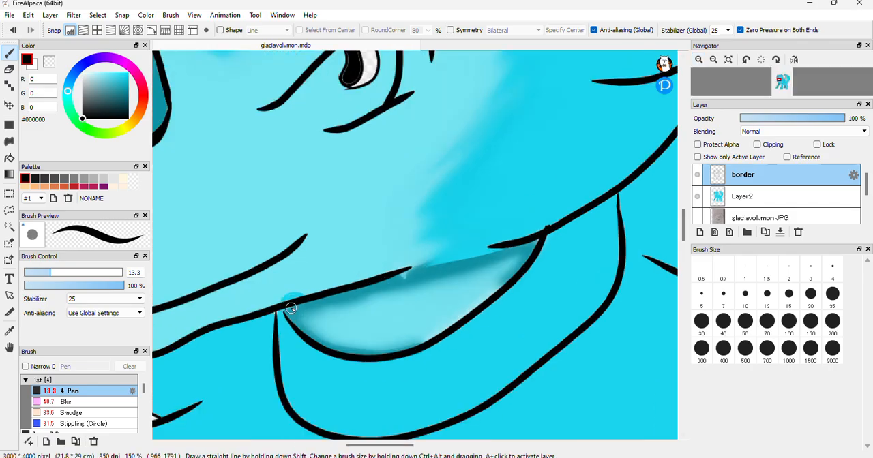
left_click_drag(52, 273, 39, 273)
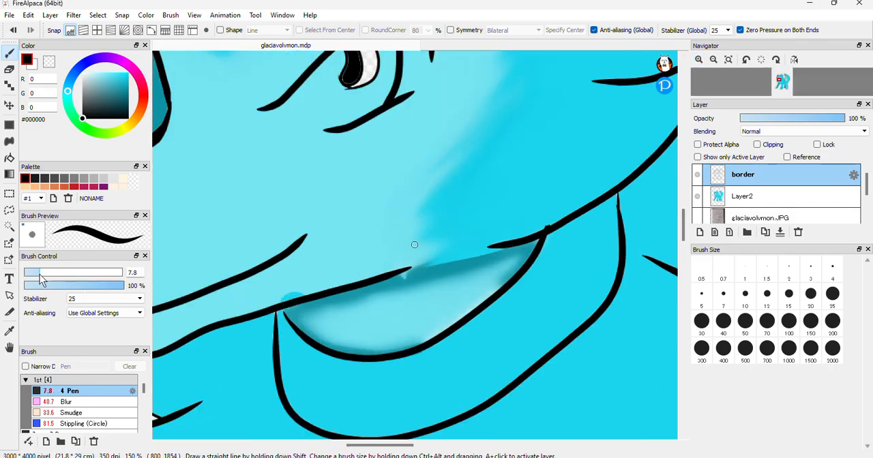
left_click(34, 273)
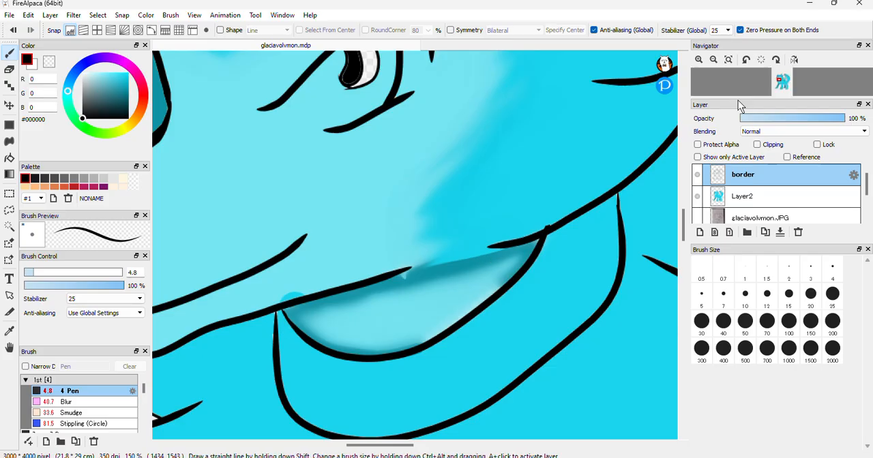
Try black and yellow bucket fills for the collar band under the jaw on Layer2, settling on olive #B1A534
left_click(776, 198)
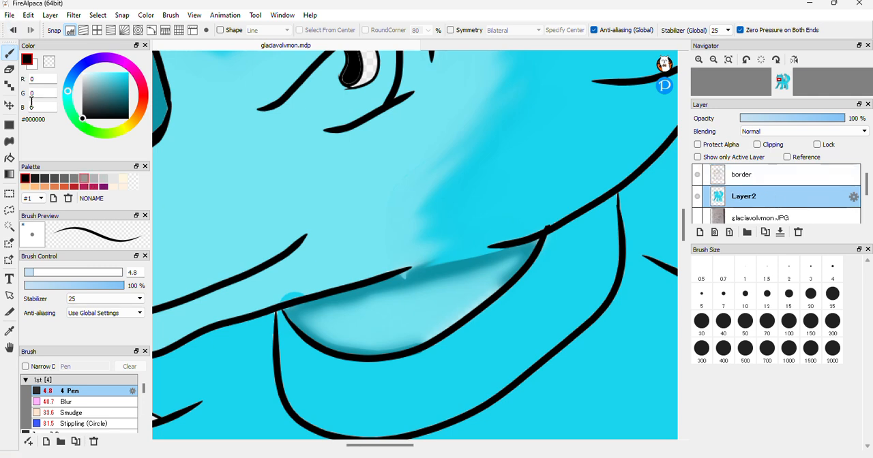
left_click(10, 160)
left_click(127, 127)
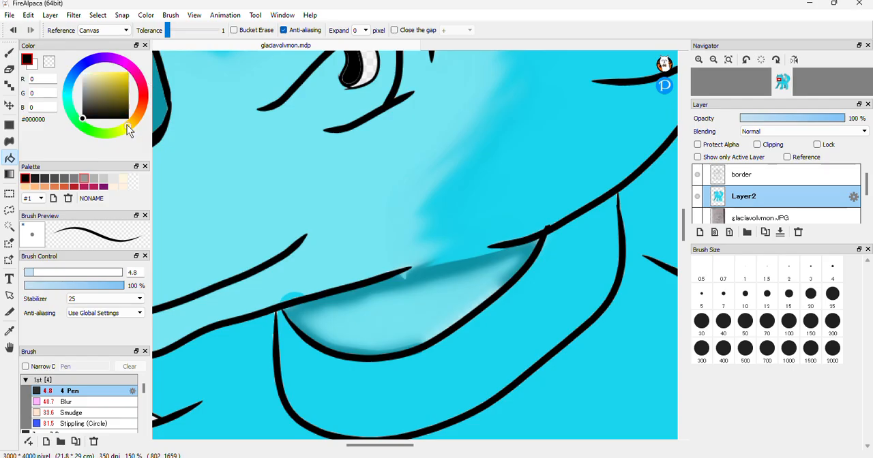
left_click(393, 377)
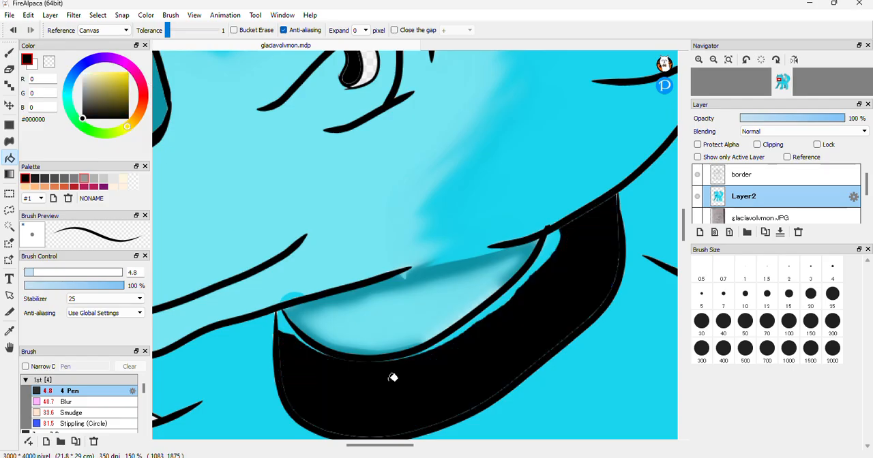
key("ctrl+z")
left_click_drag(114, 81, 128, 83)
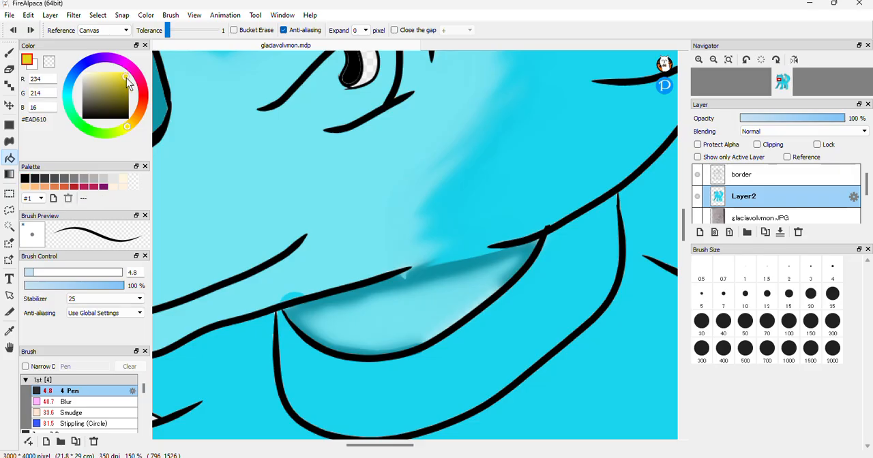
left_click(408, 388)
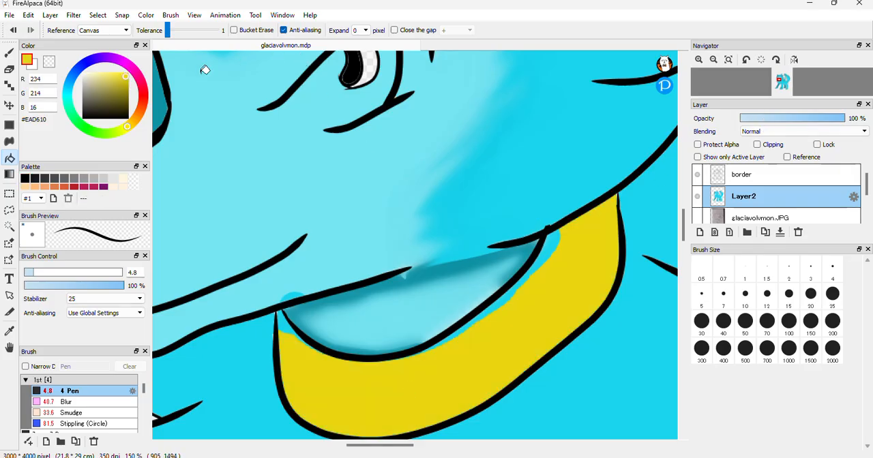
left_click(114, 86)
left_click(448, 394)
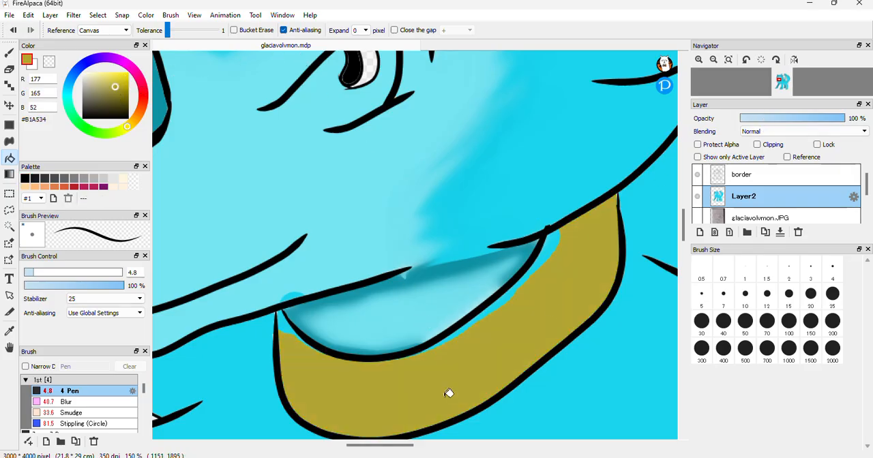
Add a new layer directly above Layer2 and turn on Clipping for it
left_click(713, 60)
left_click(713, 60)
left_click(714, 60)
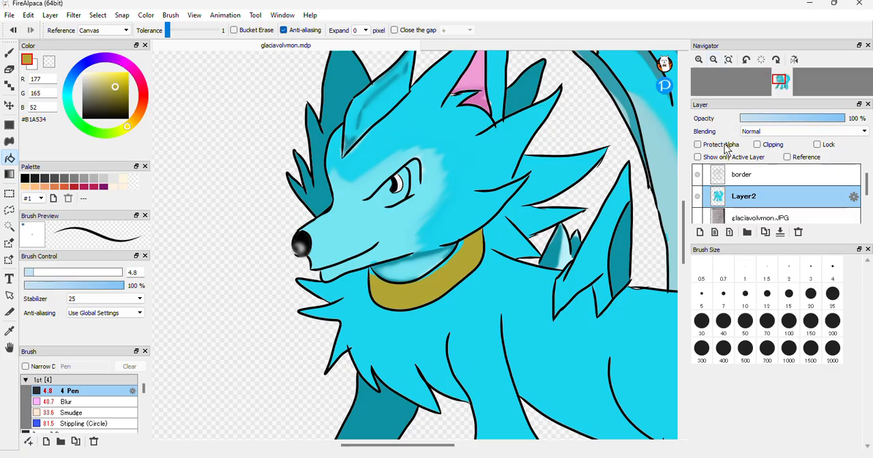
left_click(699, 233)
left_click(757, 144)
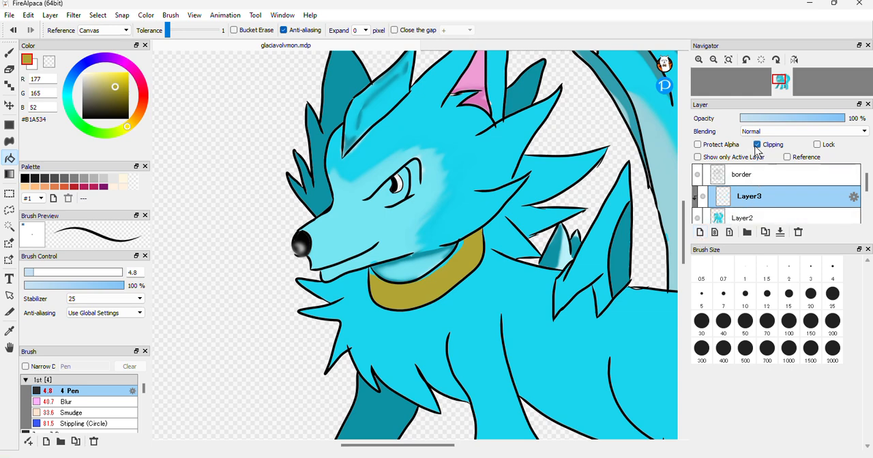
Paint white #FFFFFF highlights with the 4.8 Pen in the far-side head tufts and soften them with the Blur brush at size 40
key("b")
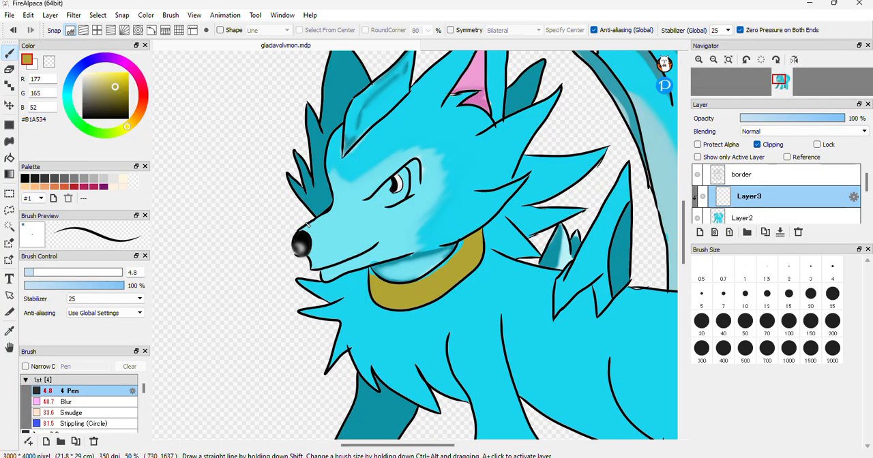
left_click_drag(98, 81, 80, 69)
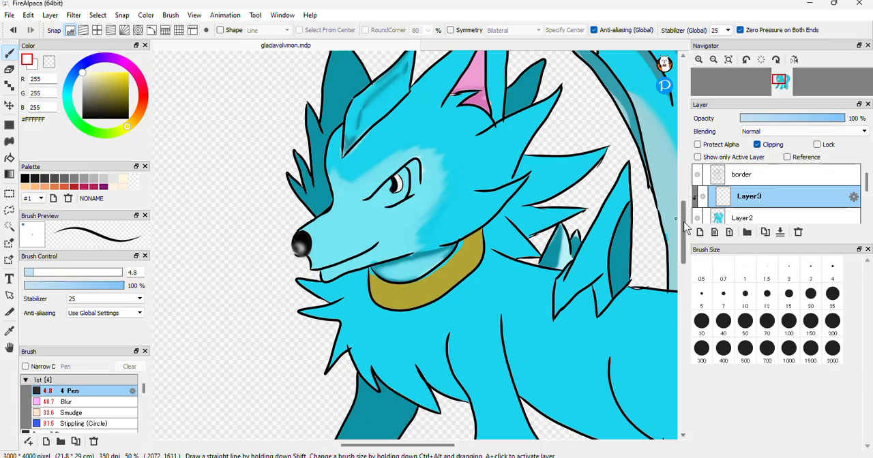
scroll(686, 229, "up", 2)
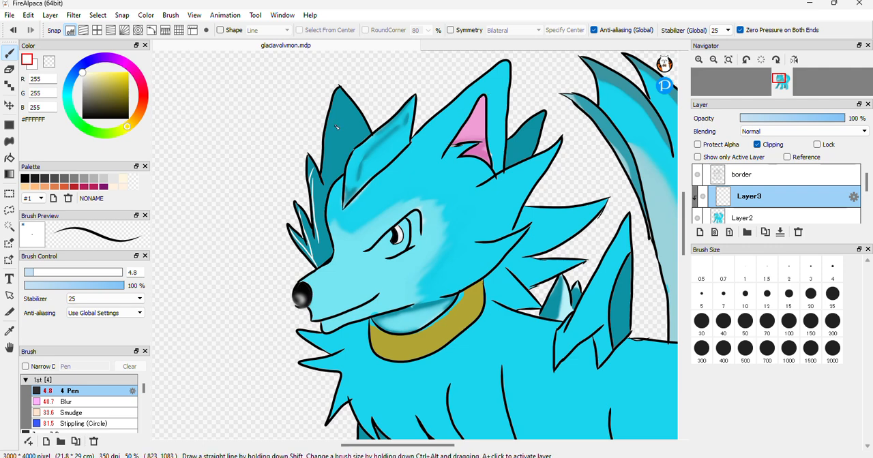
left_click(82, 402)
mouse_move(314, 174)
left_mouse_down()
mouse_move(313, 219)
mouse_move(308, 163)
mouse_move(315, 252)
mouse_move(296, 212)
mouse_move(305, 244)
mouse_move(270, 222)
mouse_move(317, 257)
mouse_move(301, 235)
mouse_move(314, 211)
mouse_move(317, 257)
mouse_move(310, 161)
mouse_move(317, 236)
mouse_move(310, 259)
mouse_move(293, 235)
mouse_move(321, 261)
mouse_move(284, 225)
mouse_move(315, 265)
mouse_move(292, 234)
mouse_move(313, 259)
mouse_move(318, 174)
mouse_move(298, 241)
left_mouse_up()
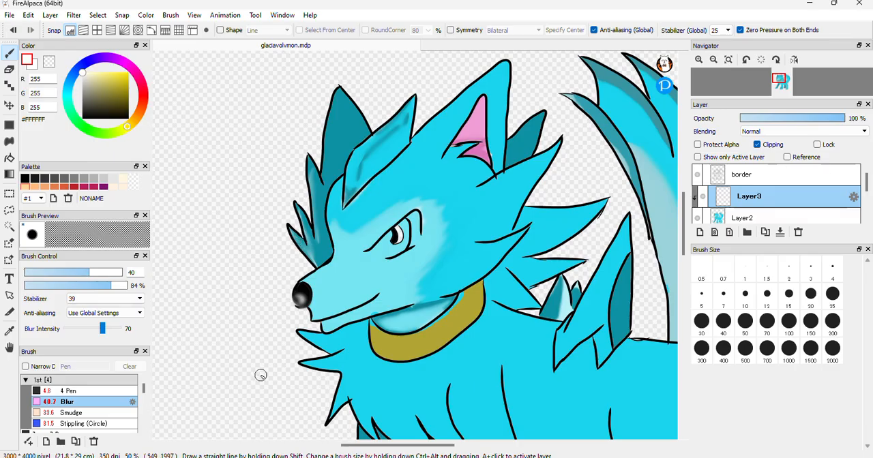
Soften the collar band's upper edge on Layer2 with the Blur brush at size 40 and 84% opacity
left_click(475, 289)
mouse_move(475, 290)
left_mouse_down()
mouse_move(421, 335)
mouse_move(378, 345)
mouse_move(366, 319)
mouse_move(379, 339)
mouse_move(415, 337)
left_mouse_up()
left_click_drag(462, 299, 453, 307)
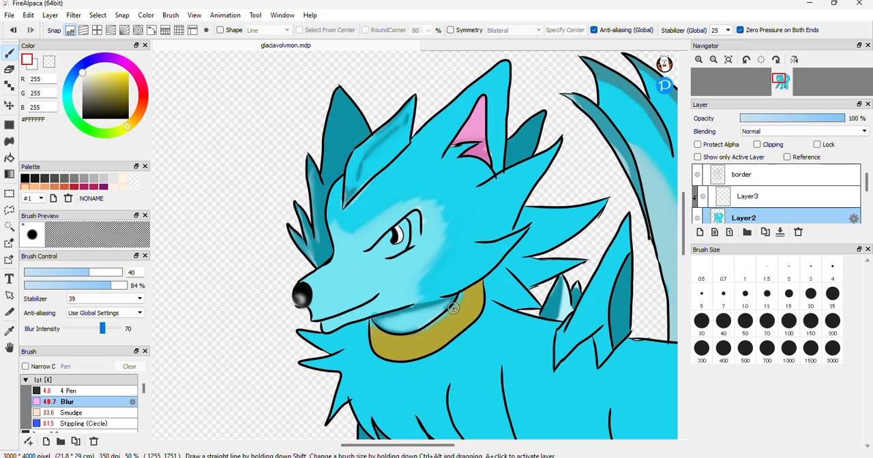
Draw thin white highlight lines with the 4.8 Pen on Layer3 along the forehead crest, muzzle, chest tufts, far front leg and front paws
left_click(778, 198)
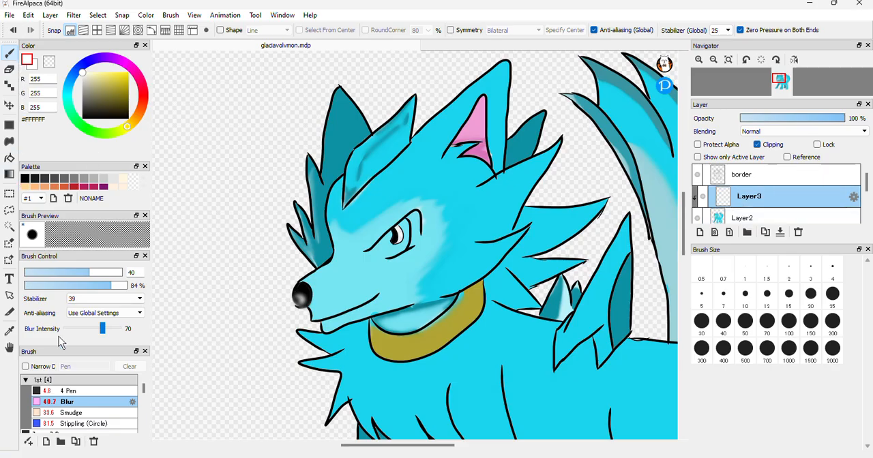
left_click(65, 392)
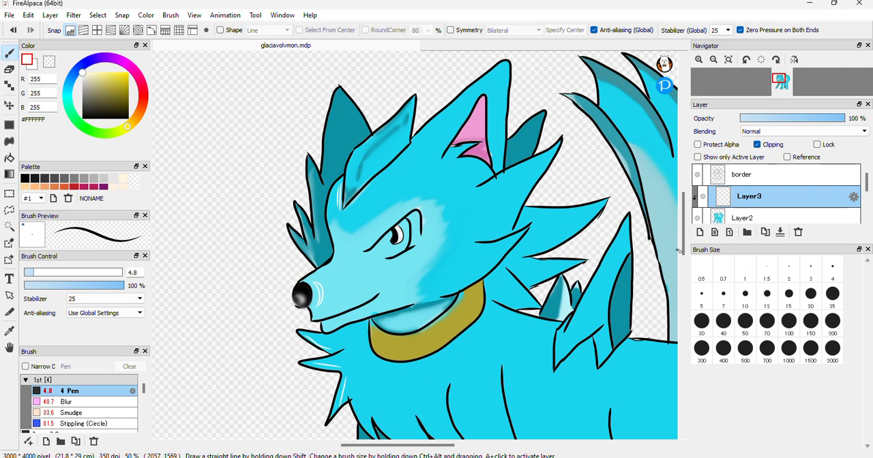
scroll(454, 353, "down", 3)
left_click_drag(683, 240, 676, 263)
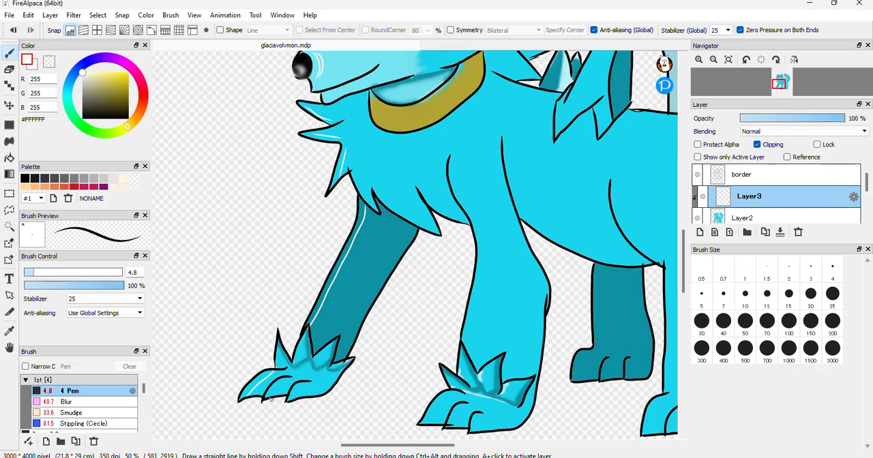
Bucket-fill the highlight strips on the far front leg and its toes with white, undoing the fill that spills over the paw
left_click(9, 158)
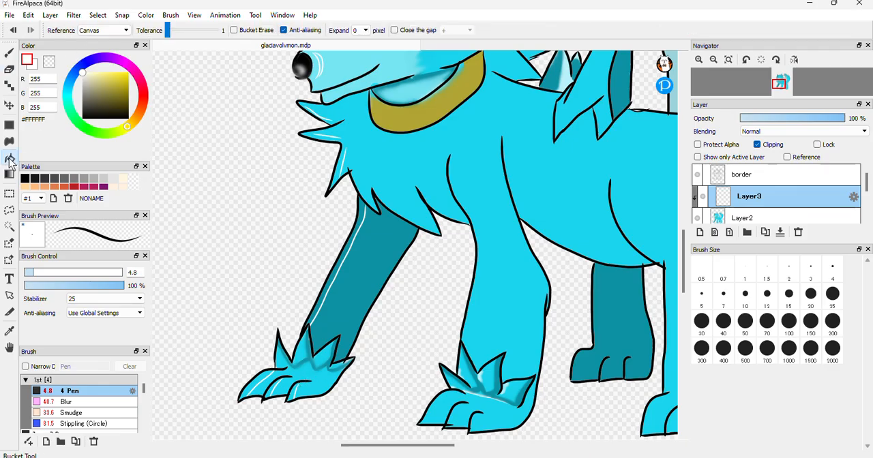
left_click(340, 263)
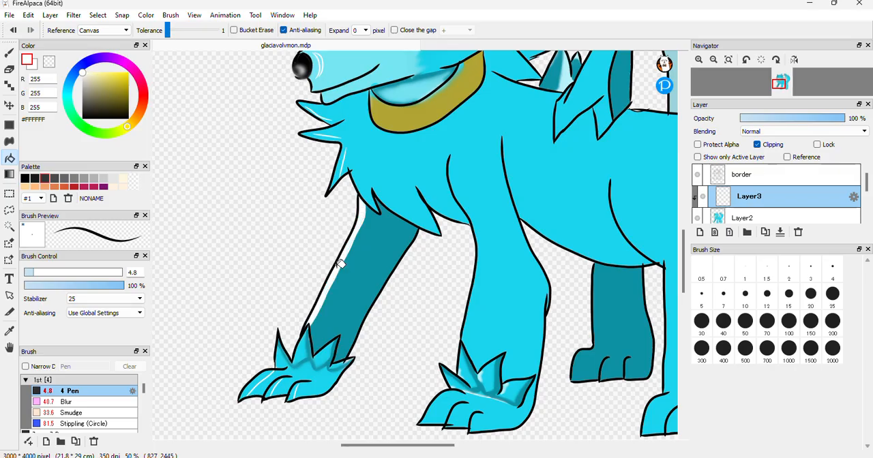
left_click(262, 374)
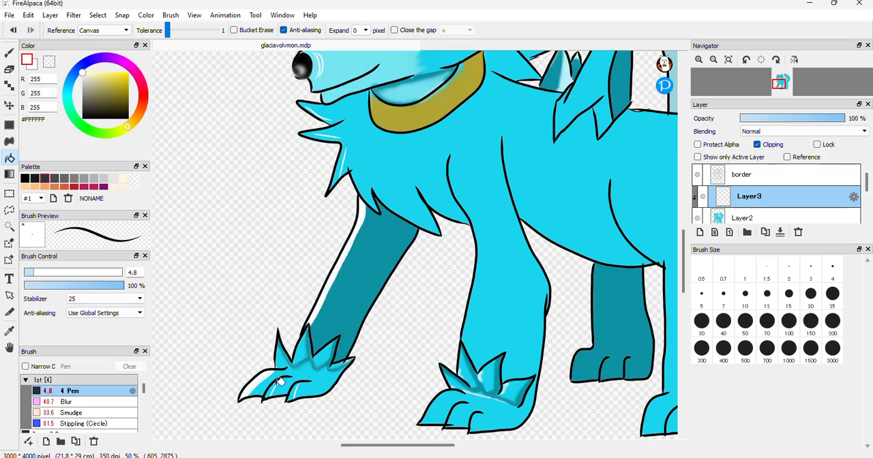
left_click(270, 389)
left_click(296, 390)
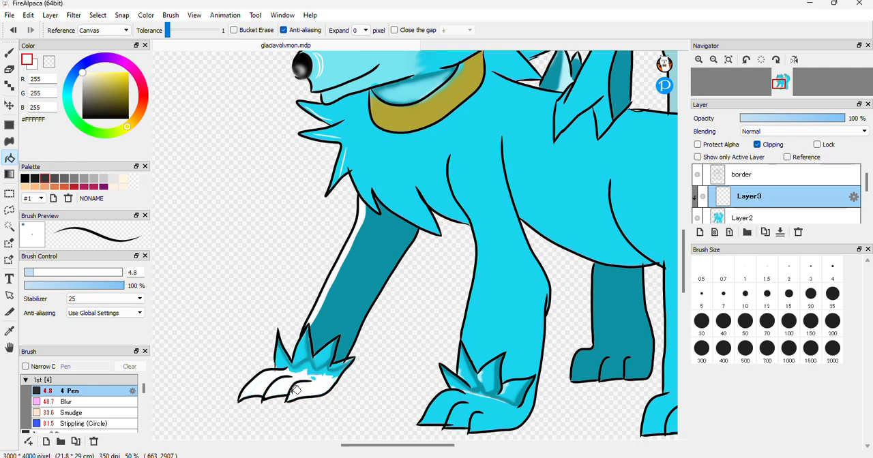
key("ctrl+z")
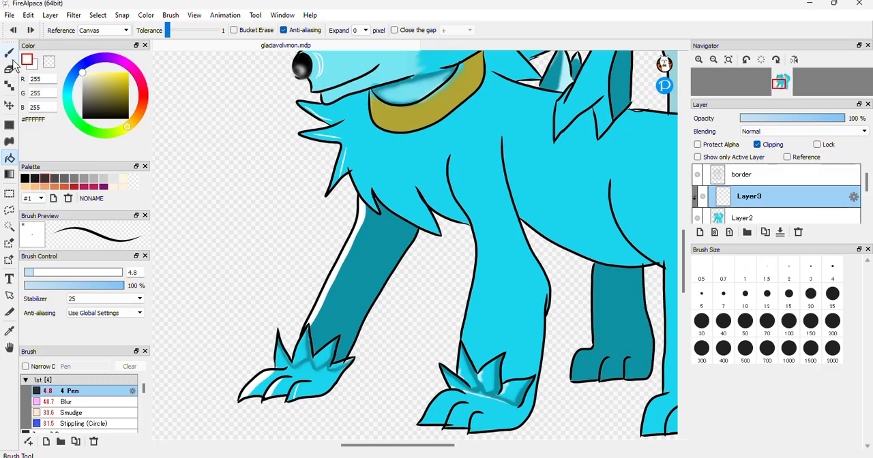
Soften the white highlights on the far front leg and paw with the Blur brush at size 40 and 84% opacity
left_click(66, 402)
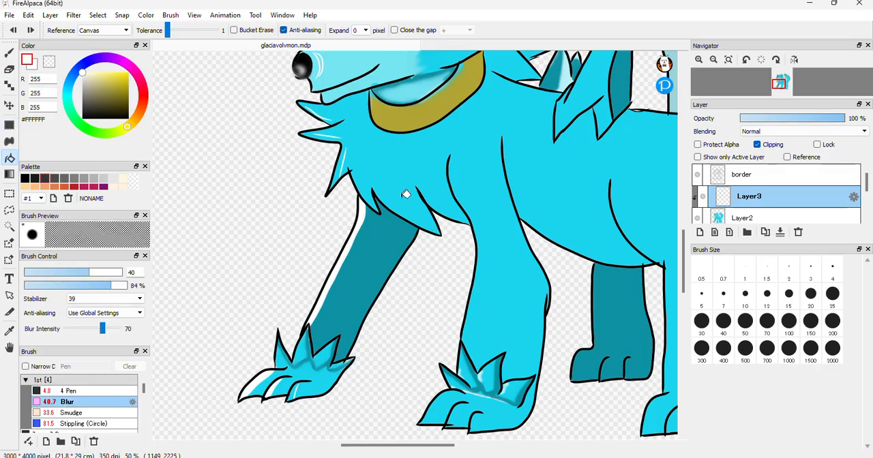
key("b")
mouse_move(356, 211)
left_mouse_down()
mouse_move(359, 244)
mouse_move(365, 224)
mouse_move(307, 329)
mouse_move(356, 240)
mouse_move(341, 262)
mouse_move(361, 217)
mouse_move(356, 189)
mouse_move(382, 231)
mouse_move(356, 196)
mouse_move(366, 235)
mouse_move(343, 206)
mouse_move(368, 271)
mouse_move(354, 213)
mouse_move(356, 276)
mouse_move(339, 227)
mouse_move(369, 217)
mouse_move(319, 303)
left_mouse_up()
left_click_drag(344, 226, 342, 261)
left_click_drag(334, 271, 325, 298)
mouse_move(367, 219)
left_mouse_down()
mouse_move(330, 295)
mouse_move(310, 311)
left_mouse_up()
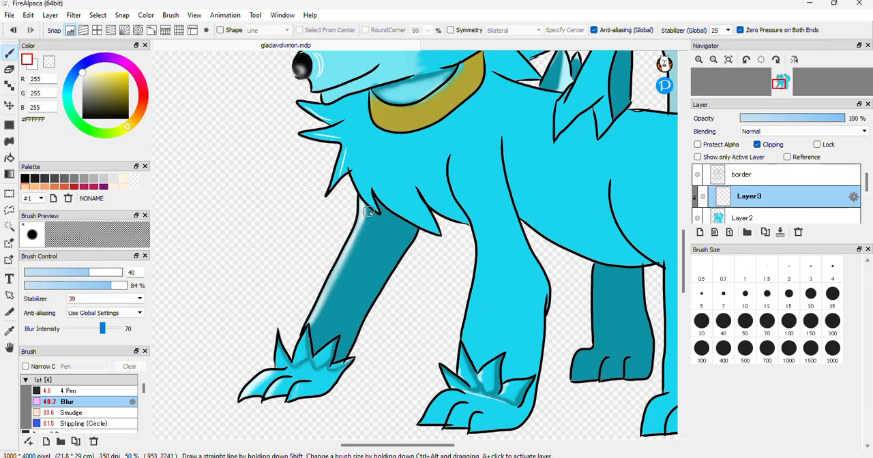
Outline a shadow strip along the far front leg's rear edge with the 4.8 Pen in grey #55544D and bucket-fill it
left_click(87, 108)
left_click(87, 105)
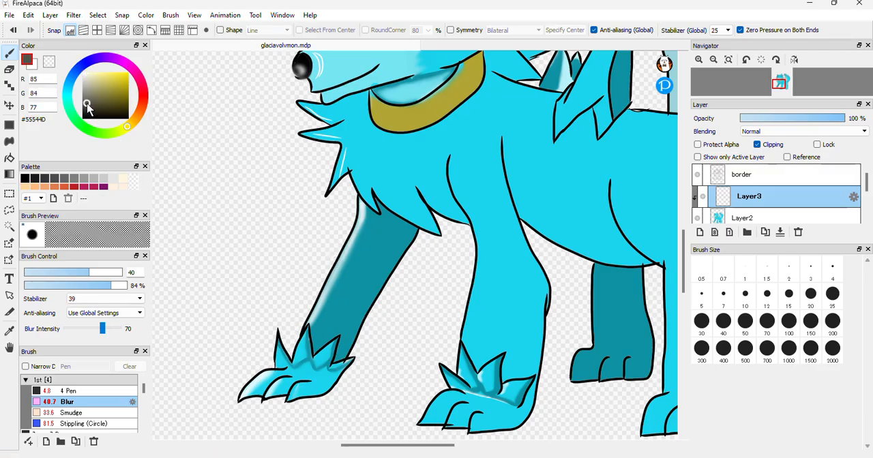
left_click(61, 392)
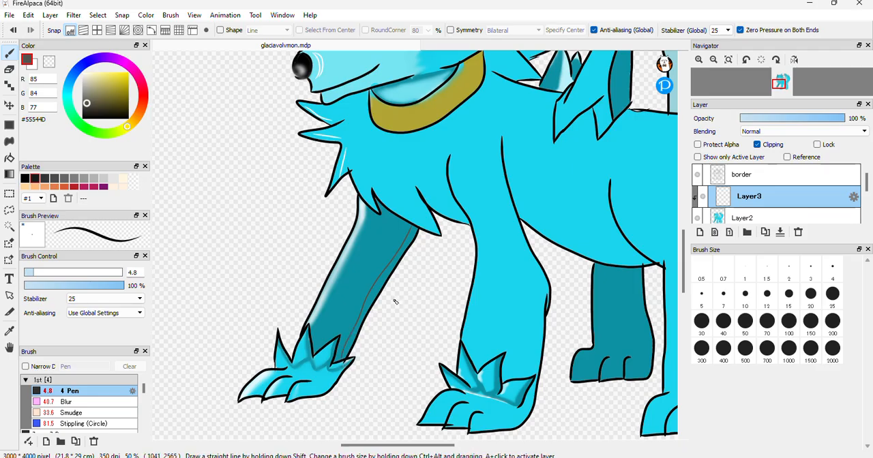
left_click(9, 157)
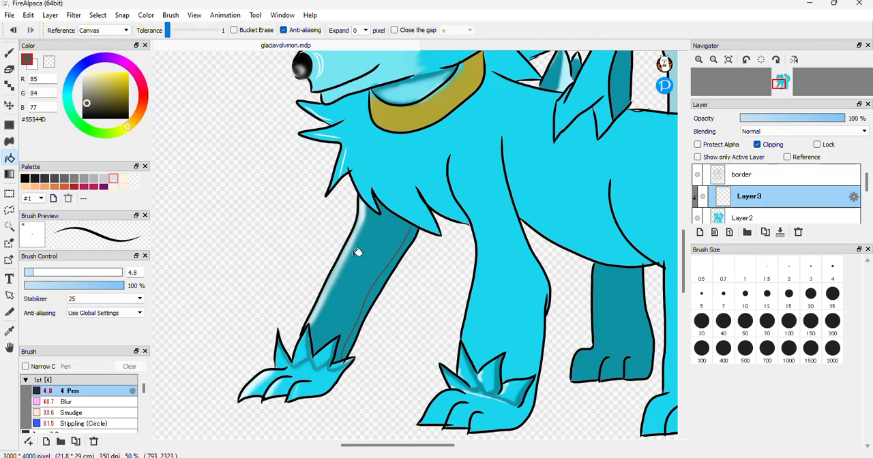
left_click(386, 278)
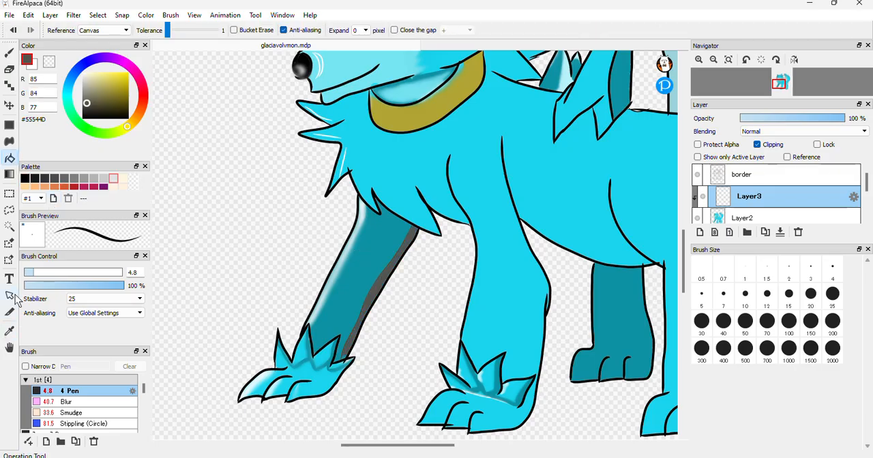
Blend the grey shadow strip into the far front leg with the Blur brush at size 40, and switch the colour to white #FFFFFF
left_click(71, 402)
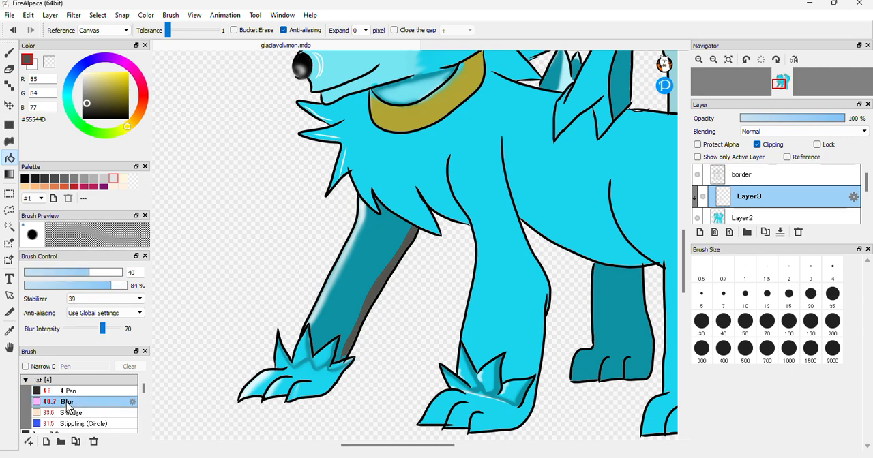
left_click(9, 53)
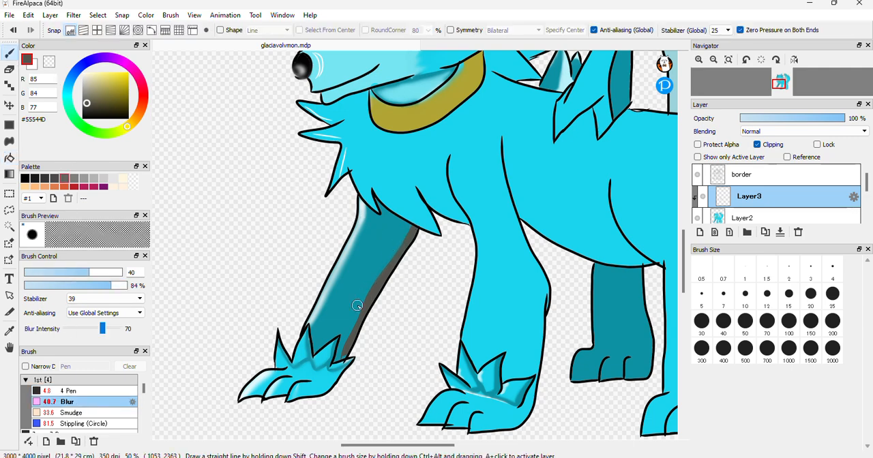
left_click_drag(406, 248, 345, 340)
mouse_move(364, 292)
left_mouse_down()
mouse_move(344, 350)
mouse_move(367, 322)
mouse_move(341, 355)
mouse_move(419, 229)
mouse_move(366, 304)
mouse_move(363, 199)
mouse_move(363, 237)
mouse_move(354, 201)
mouse_move(349, 241)
mouse_move(364, 215)
mouse_move(307, 320)
left_mouse_up()
left_click(82, 72)
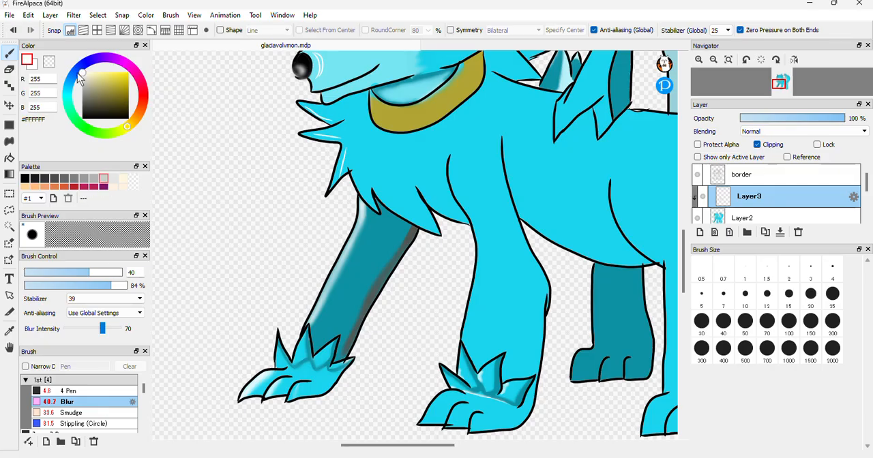
Outline highlight strips on the toes of the near front paw with the 4.8 Pen in white
left_click(83, 391)
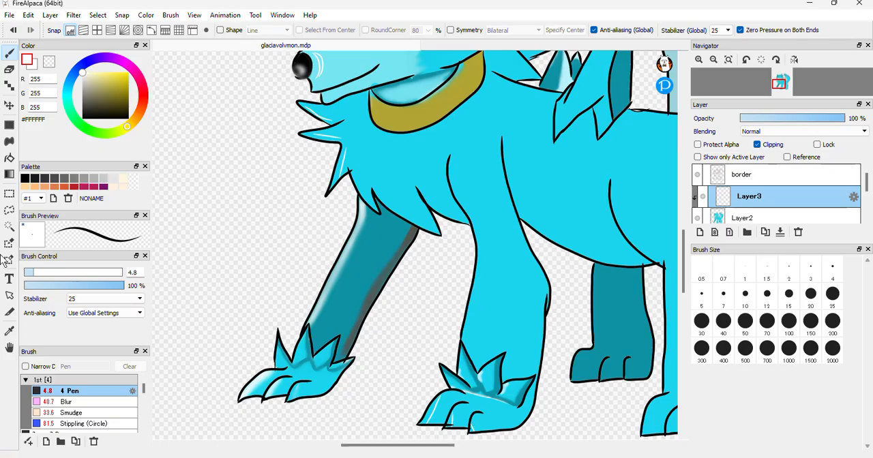
left_click(11, 159)
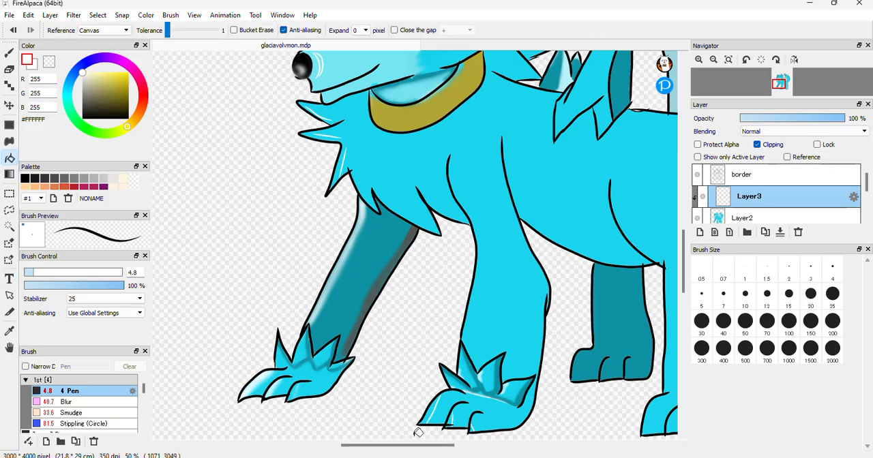
left_click(432, 408)
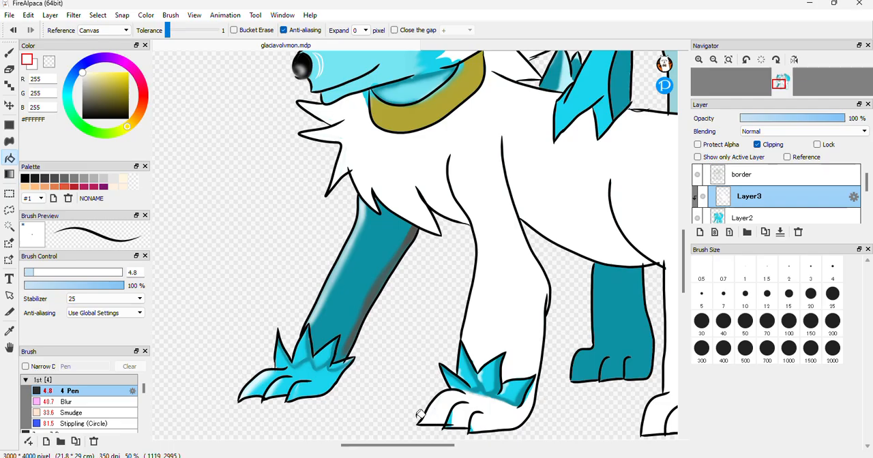
key("ctrl+z")
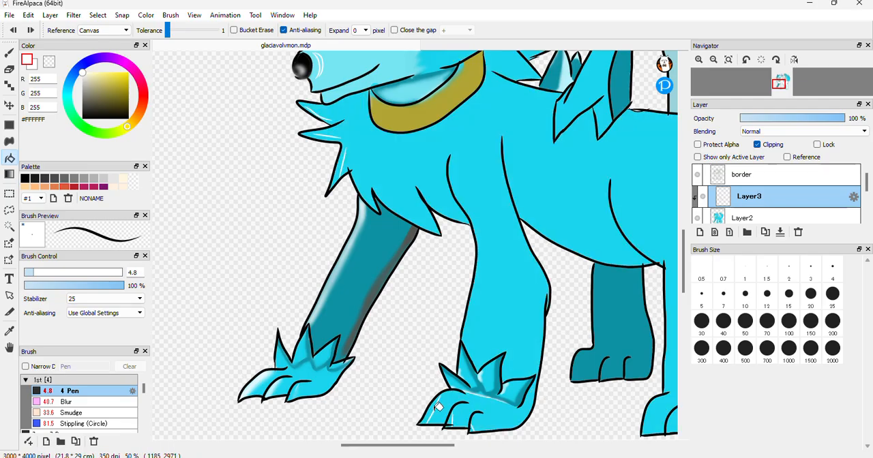
left_click(434, 407)
key("ctrl+z")
Close the gaps in the near front paw's toe highlight outlines and bucket-fill the strips with white
left_click(698, 60)
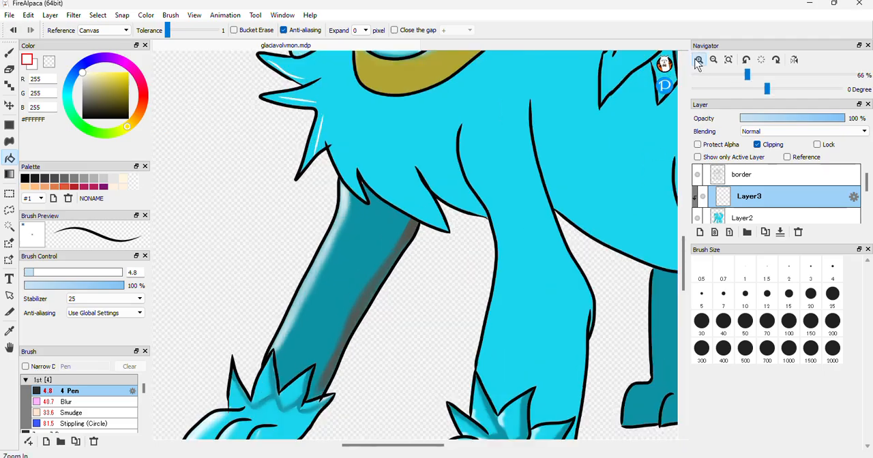
left_click(698, 60)
left_click_drag(684, 276, 684, 316)
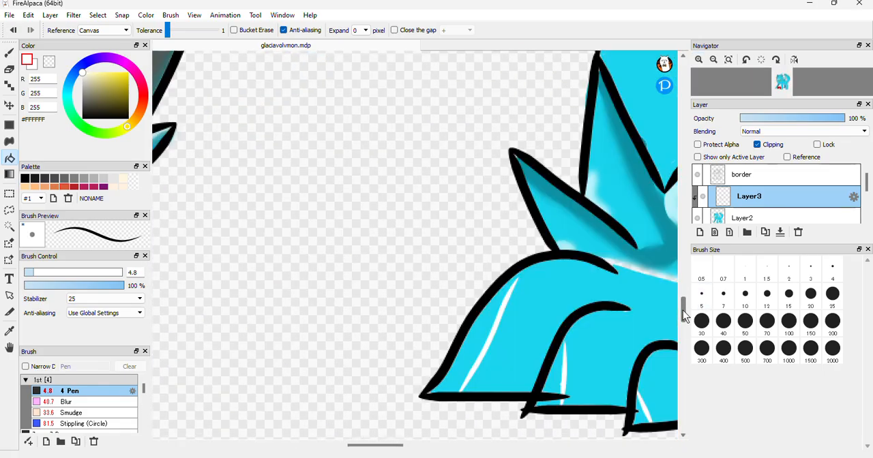
left_click(562, 367)
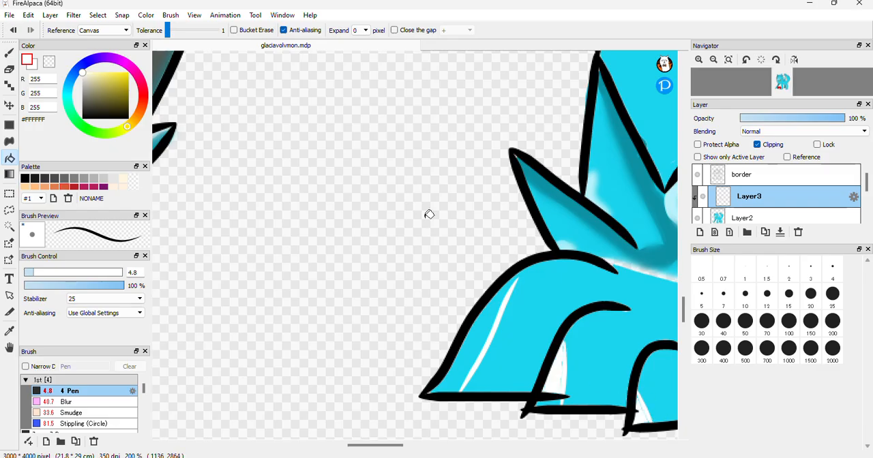
left_click(9, 53)
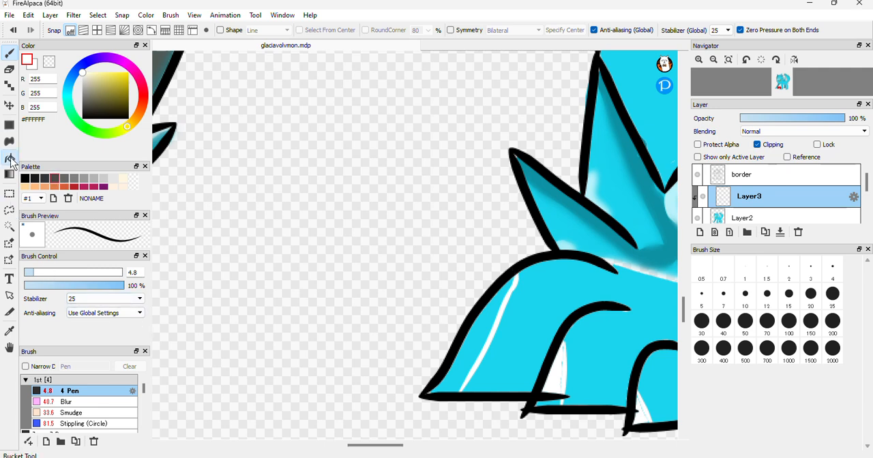
left_click(11, 161)
left_click(469, 360)
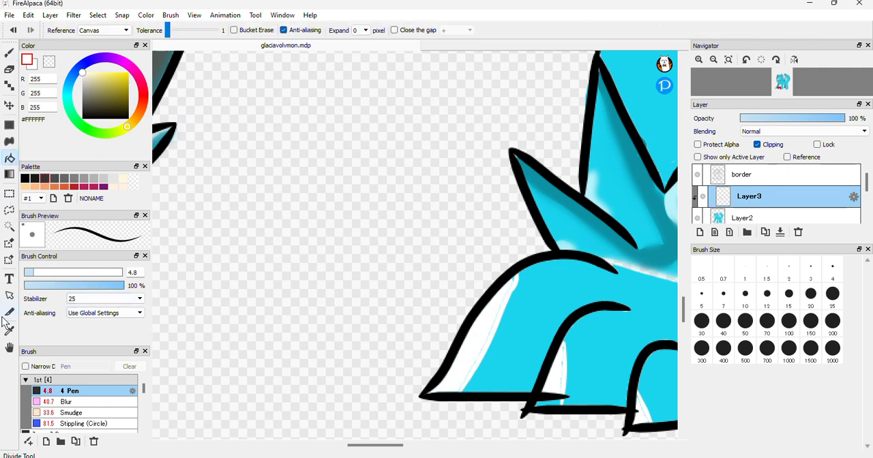
Soften the near front paw's toe highlights with the Blur brush at size 40, reducing its opacity to 73%
left_click(80, 403)
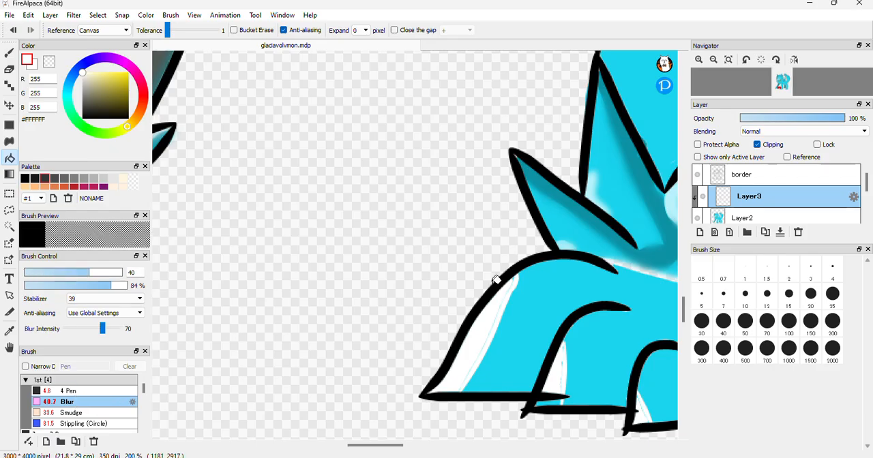
left_click(9, 52)
mouse_move(525, 273)
left_mouse_down()
mouse_move(455, 392)
mouse_move(517, 288)
mouse_move(447, 388)
mouse_move(598, 349)
mouse_move(546, 400)
mouse_move(571, 357)
mouse_move(649, 397)
mouse_move(629, 303)
mouse_move(647, 289)
mouse_move(621, 268)
mouse_move(667, 287)
left_mouse_up()
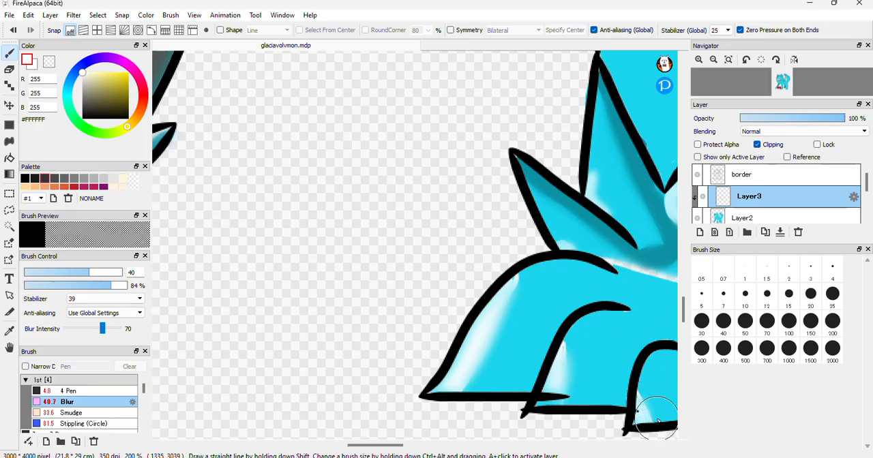
left_click_drag(569, 377, 566, 341)
left_click_drag(111, 285, 101, 286)
left_click_drag(500, 302, 520, 283)
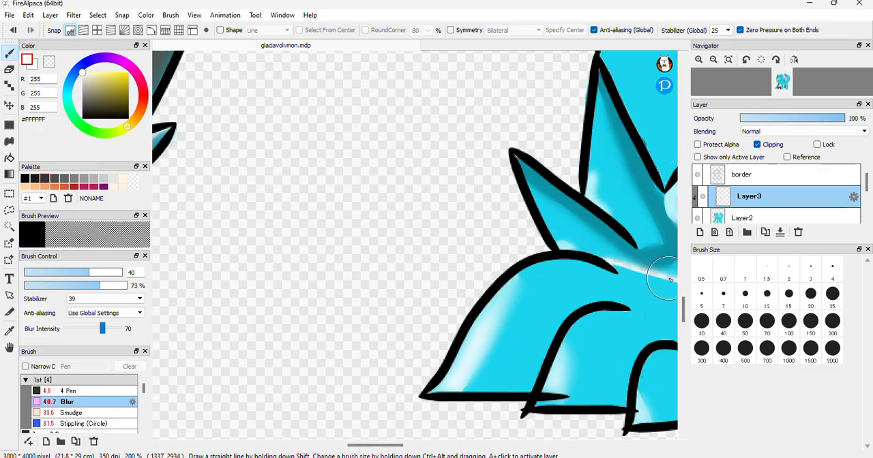
Outline a highlight strip along the near front leg's front edge with the 4.8 Pen and bucket-fill it with white
left_click(715, 60)
left_click(715, 62)
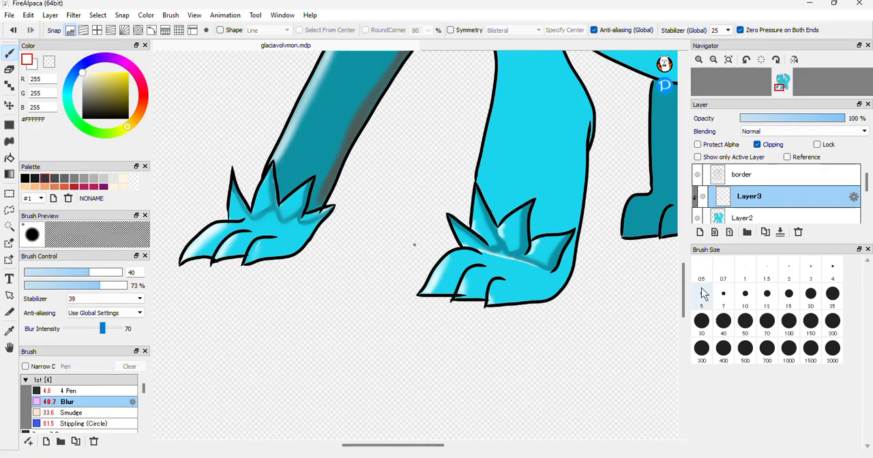
left_click_drag(686, 303, 689, 280)
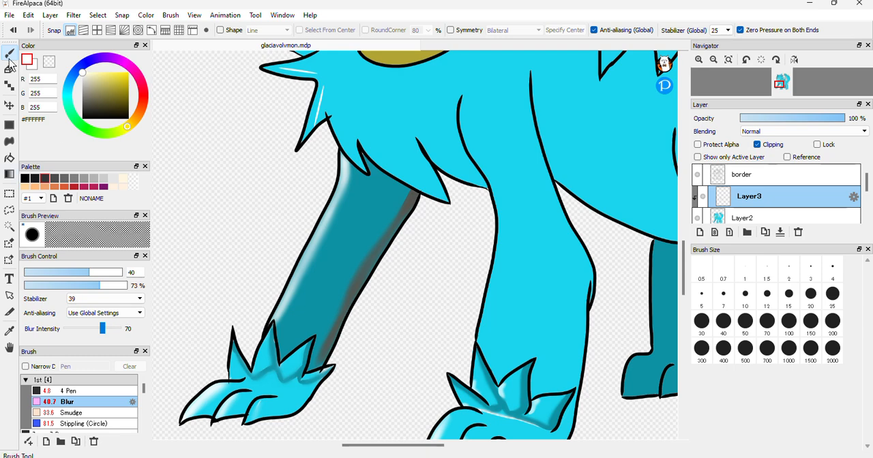
left_click(68, 392)
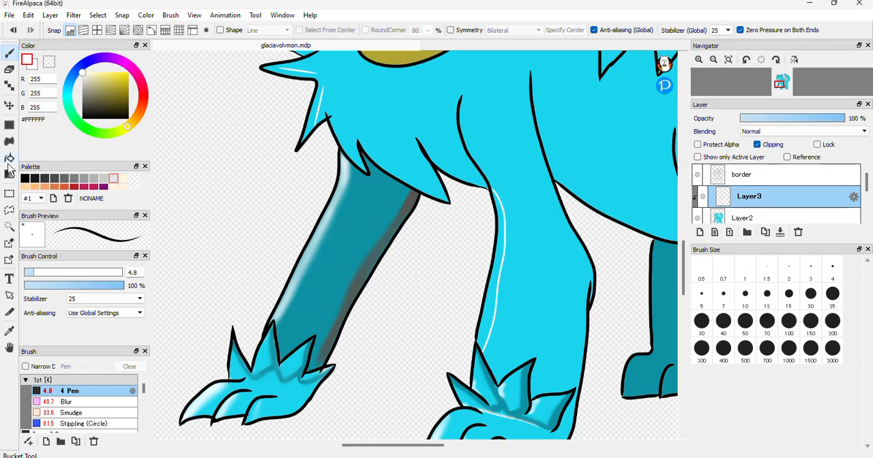
left_click(9, 158)
left_click(493, 304)
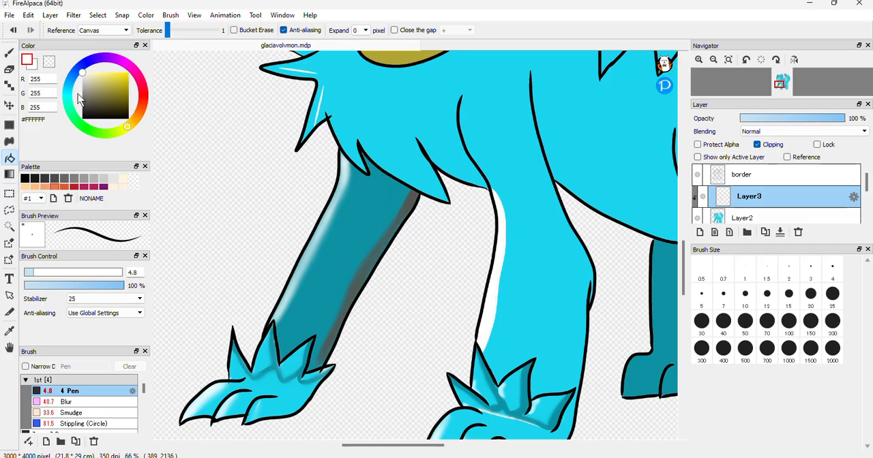
Soften the white highlight along the near front leg with the Blur brush at size 40 and 73% opacity
left_click(9, 53)
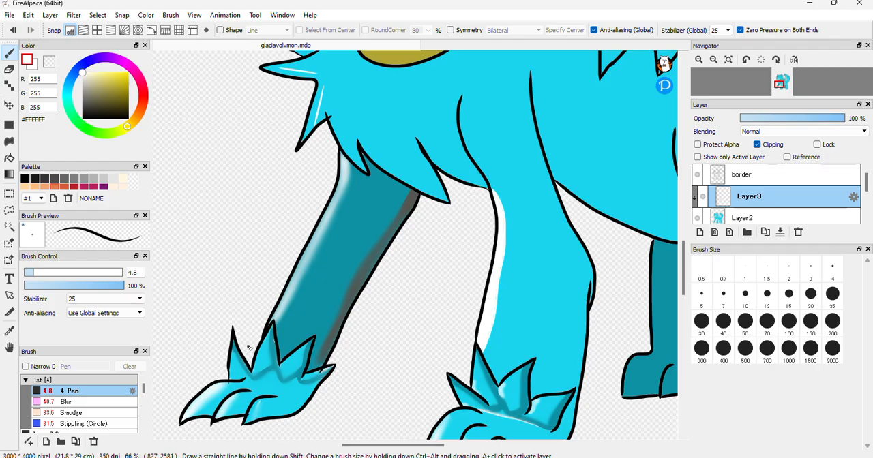
left_click(68, 402)
left_click_drag(501, 203, 499, 196)
mouse_move(486, 339)
left_mouse_down()
mouse_move(521, 191)
mouse_move(504, 177)
left_mouse_up()
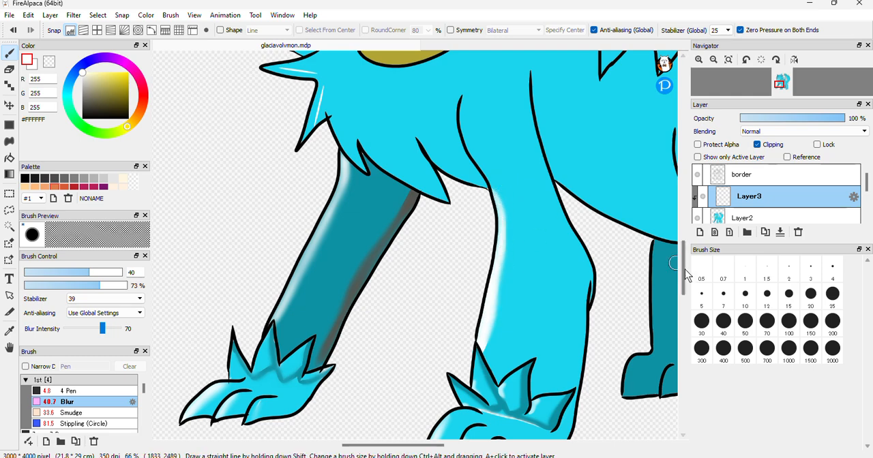
Sample the body's cyan, darken it to #1699AA, and outline a shadow strip along the belly with the 4.8 Pen
scroll(687, 276, "up", 2)
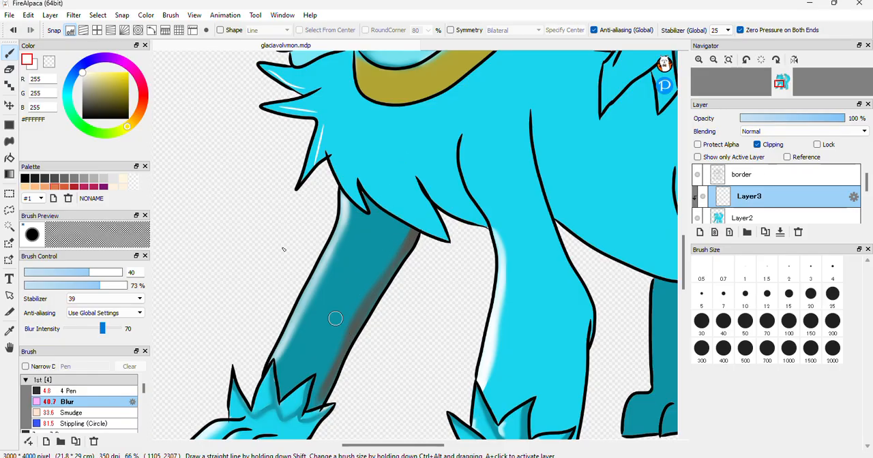
left_click(9, 330)
left_click(484, 117)
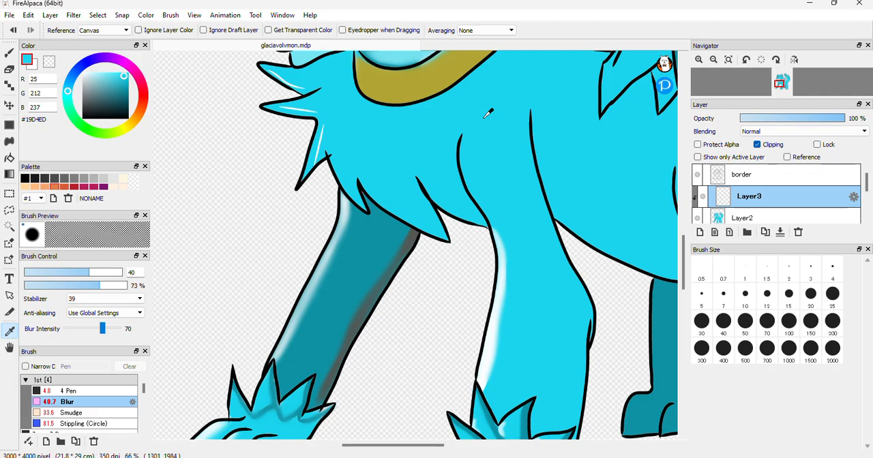
left_click(124, 84)
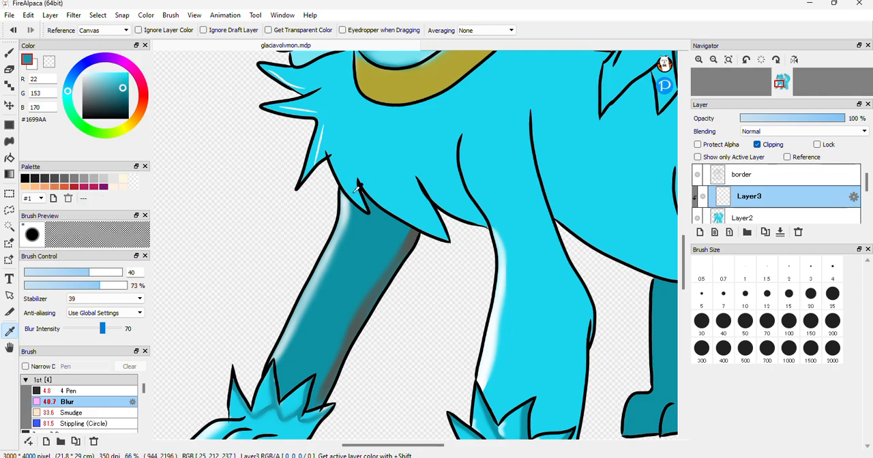
left_click(9, 52)
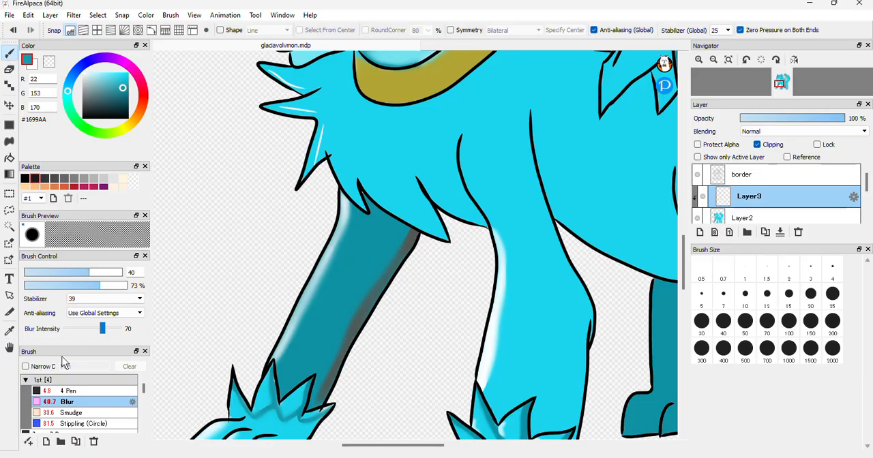
left_click(68, 391)
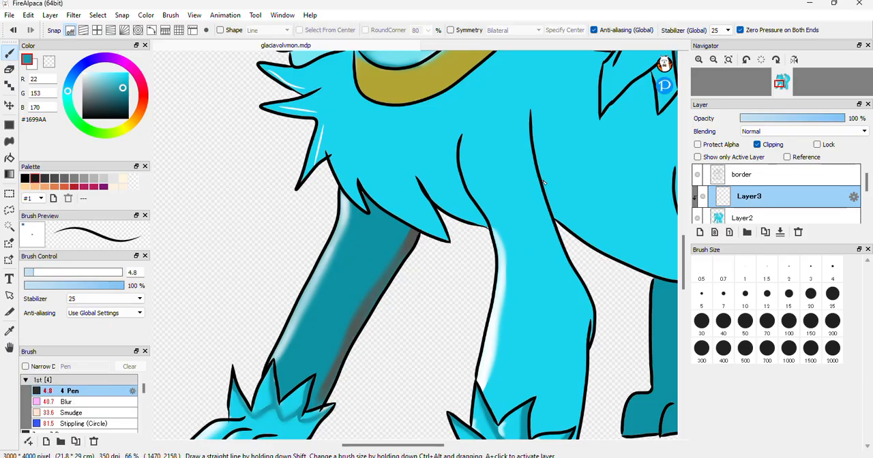
left_click_drag(423, 446, 438, 446)
left_click_drag(464, 191, 483, 209)
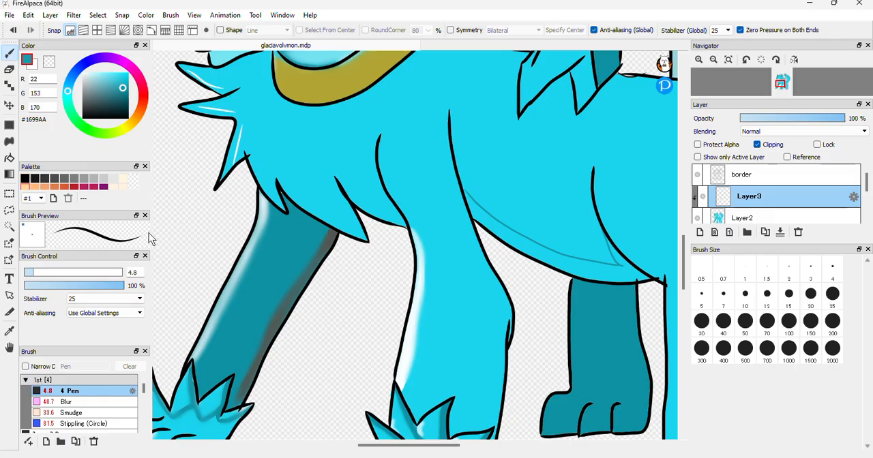
left_click(9, 157)
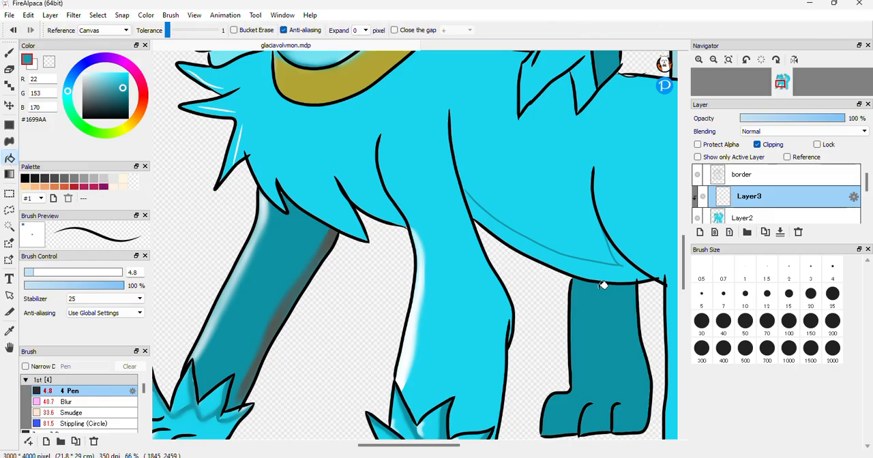
left_click(607, 266)
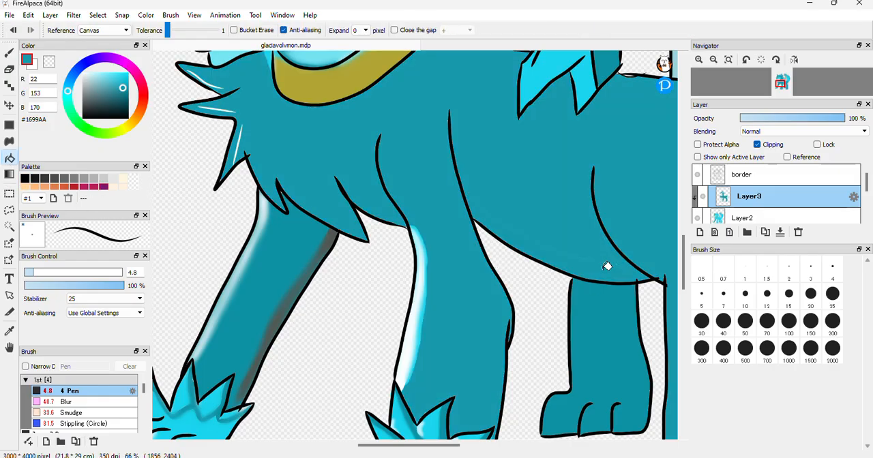
key("ctrl+z")
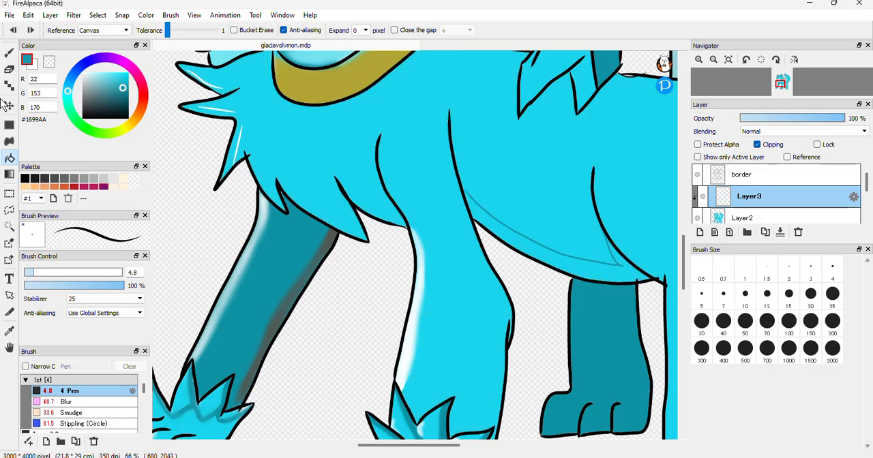
Close the gap in the belly shadow outline and bucket-fill the strip with teal #1699AA
left_click(9, 53)
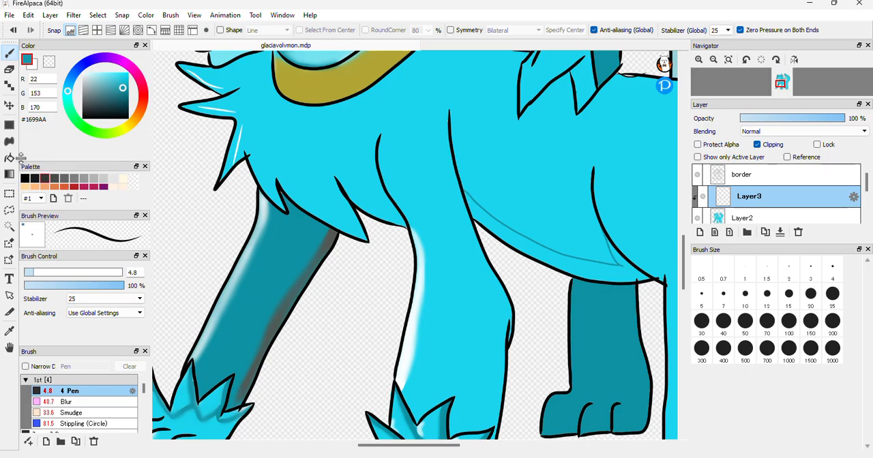
left_click(9, 158)
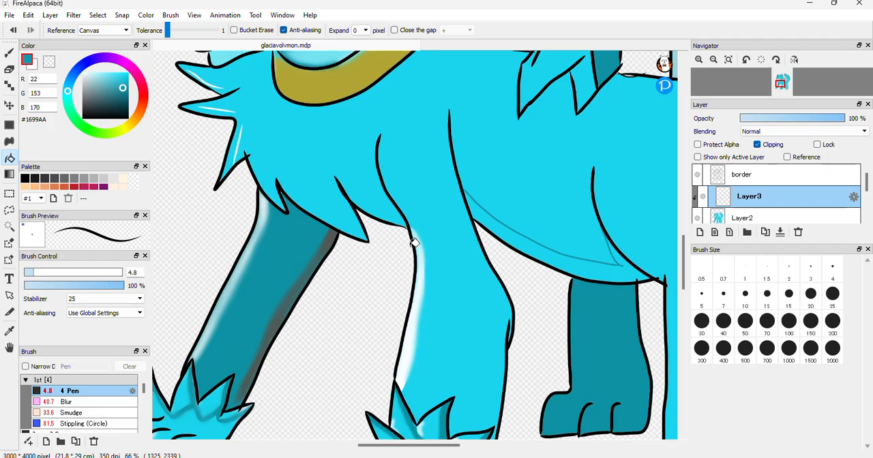
left_click(623, 270)
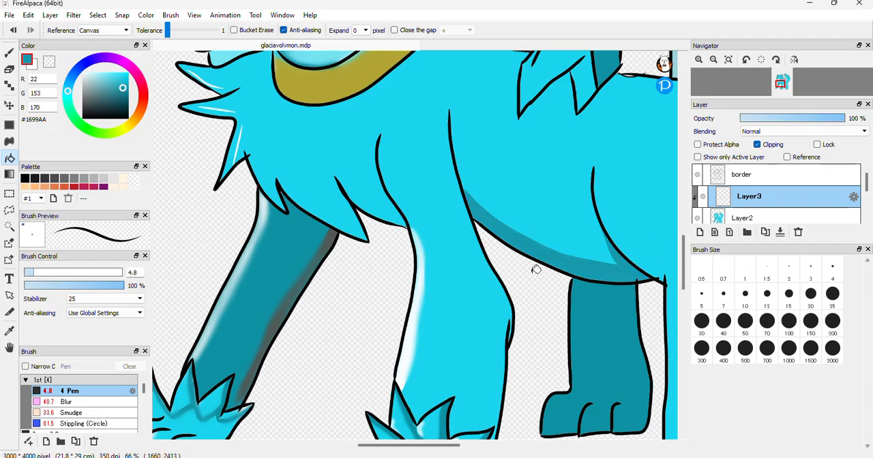
Blend the teal belly shadow and the white chest-fur highlights with the Blur brush at size 40 and 73% opacity
left_click(9, 53)
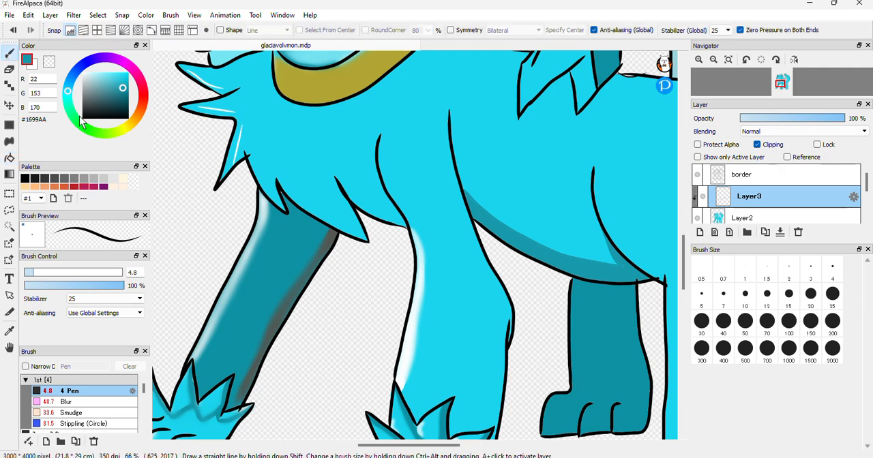
left_click(55, 402)
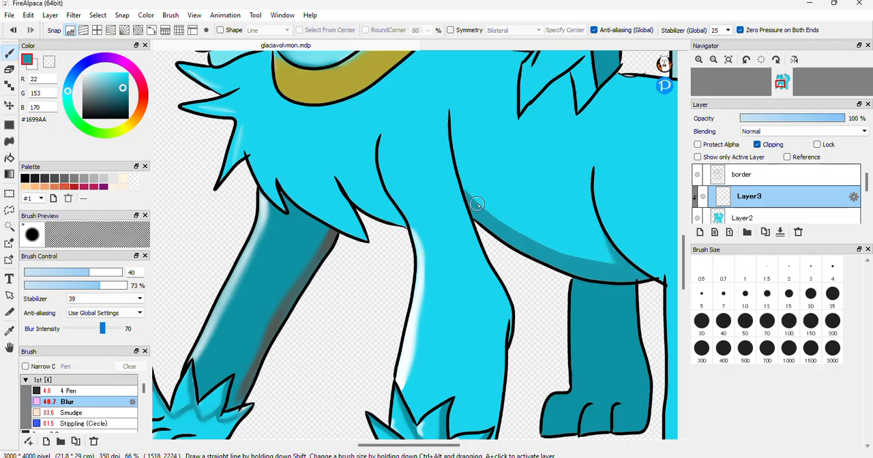
mouse_move(523, 233)
left_mouse_down()
mouse_move(514, 228)
mouse_move(624, 269)
mouse_move(603, 232)
left_mouse_up()
Set the drawing colour to light cyan #95E5F0
scroll(671, 252, "up", 3)
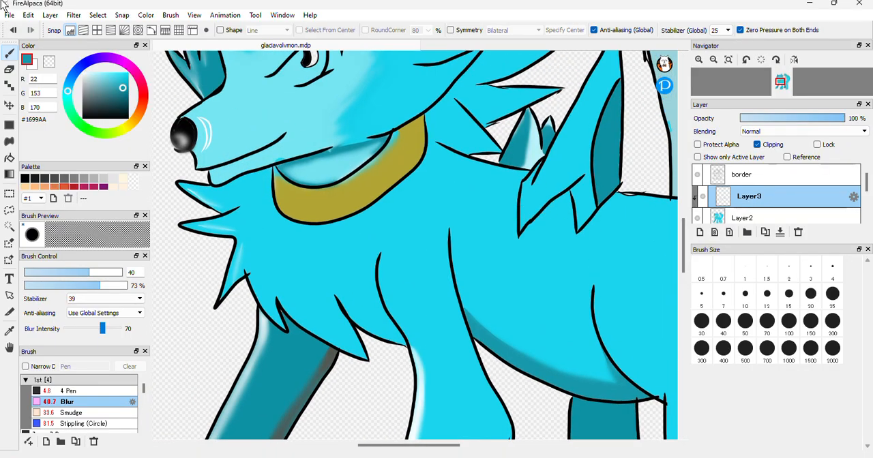
left_click(110, 74)
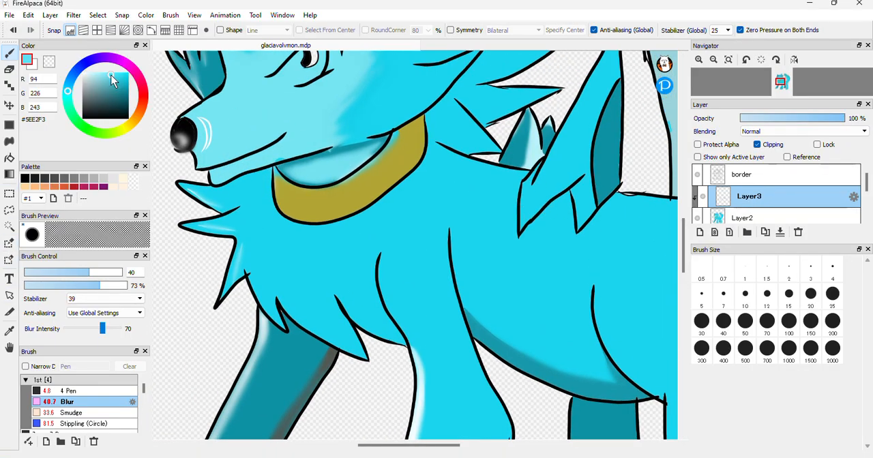
left_click(103, 77)
left_click(101, 76)
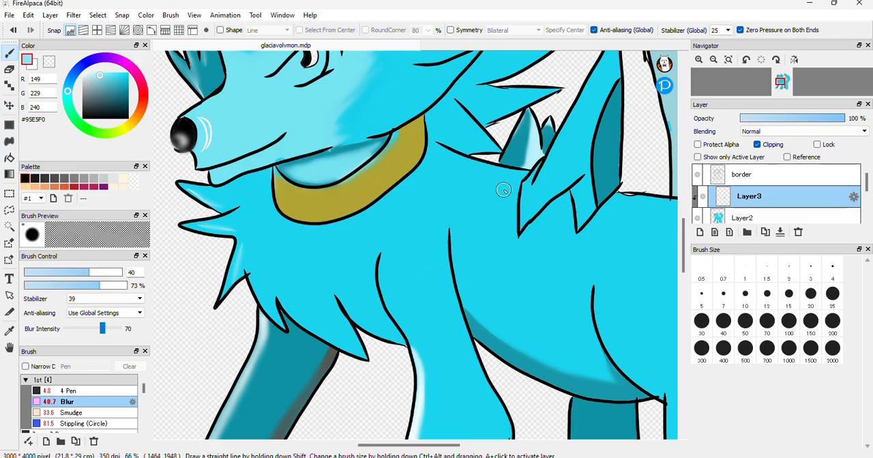
Outline highlights on the large back spike with the 4.8 Pen and bucket-fill the strip along its lower edge with light cyan #95E5F0
left_click(95, 391)
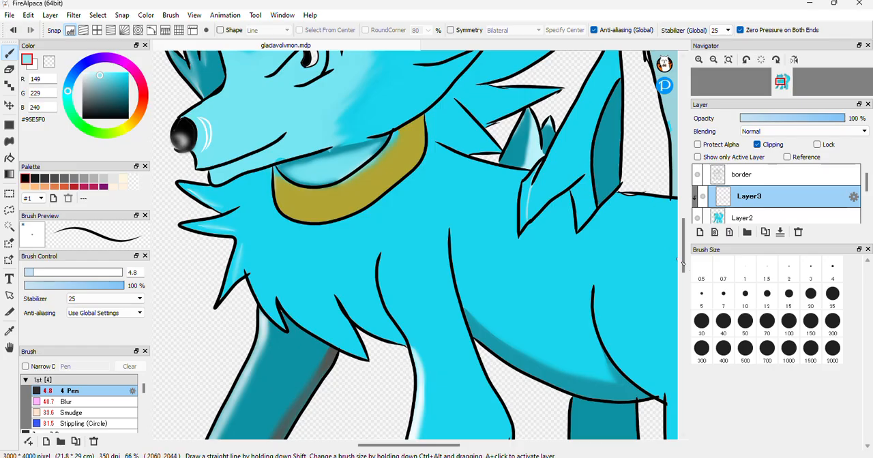
scroll(688, 256, "up", 2)
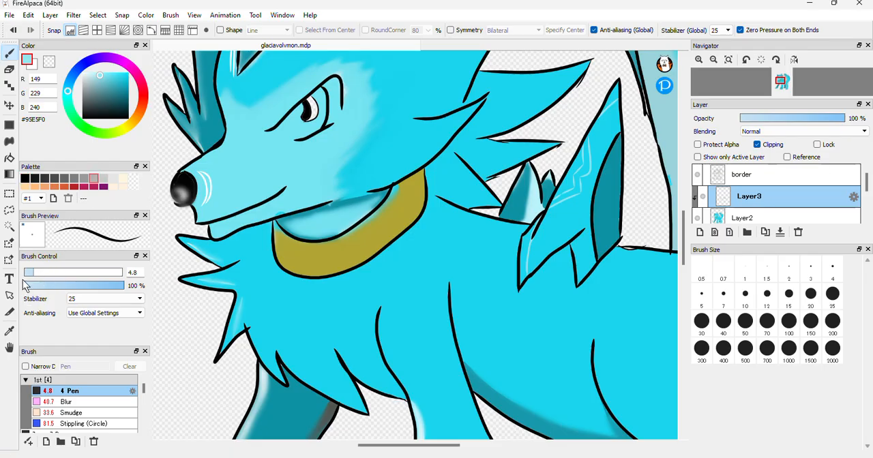
left_click(9, 159)
left_click(528, 254)
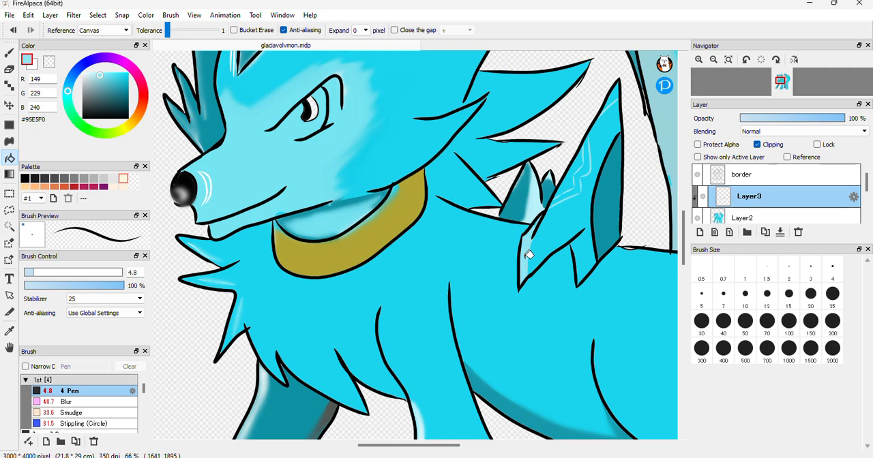
Close the gap in the zigzag highlight outline on the large back spike and bucket-fill it with light cyan #95E5F0
left_click(587, 165)
key("ctrl+z")
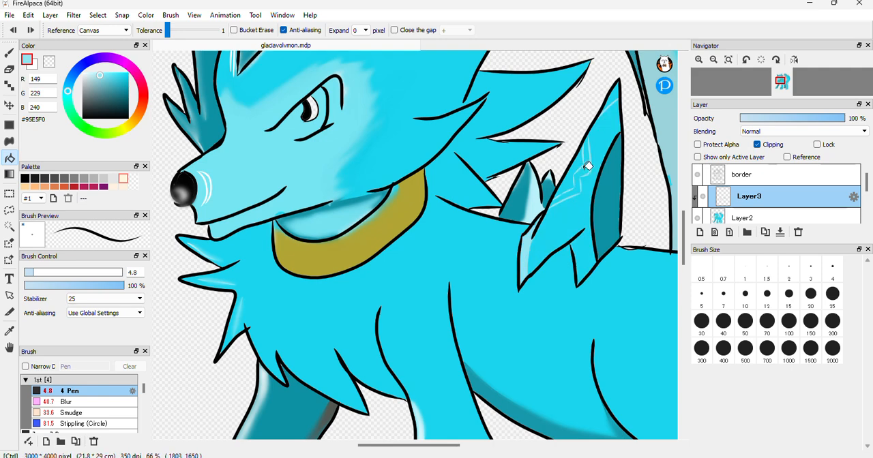
left_click(699, 60)
left_click(700, 60)
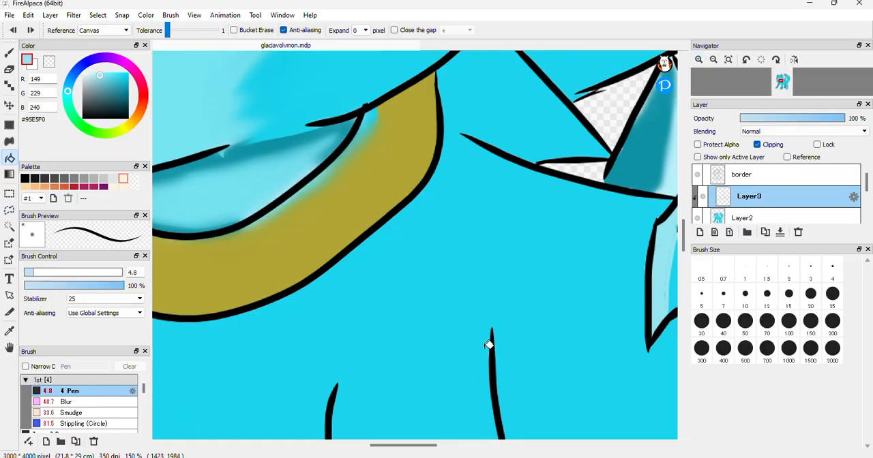
left_click_drag(402, 446, 445, 446)
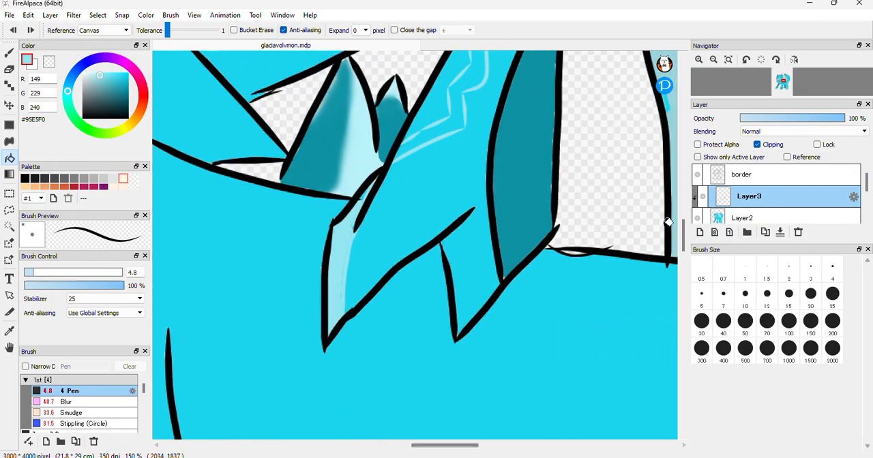
left_click_drag(685, 239, 685, 229)
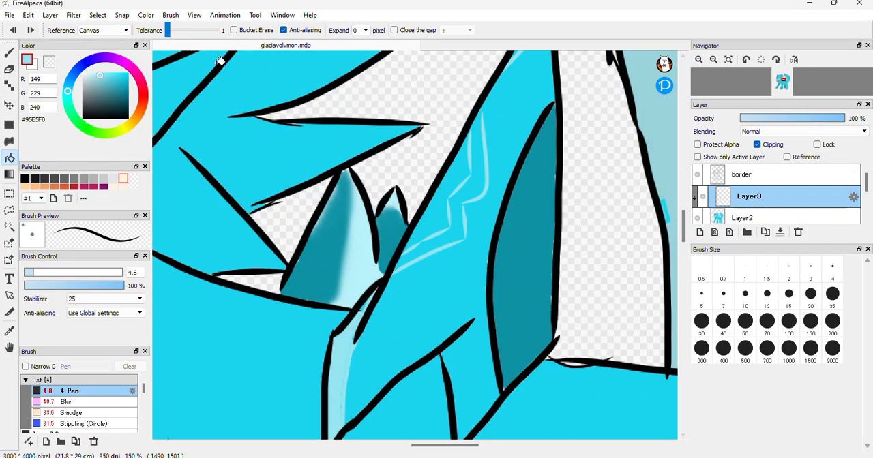
left_click(9, 52)
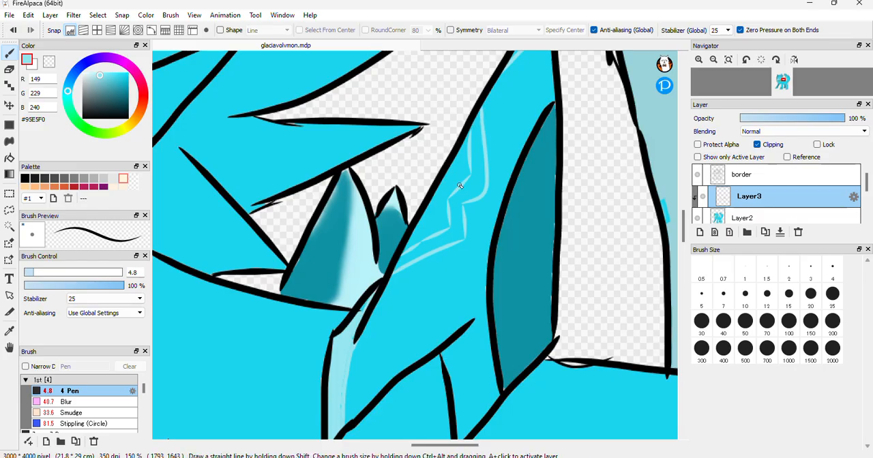
left_click(10, 157)
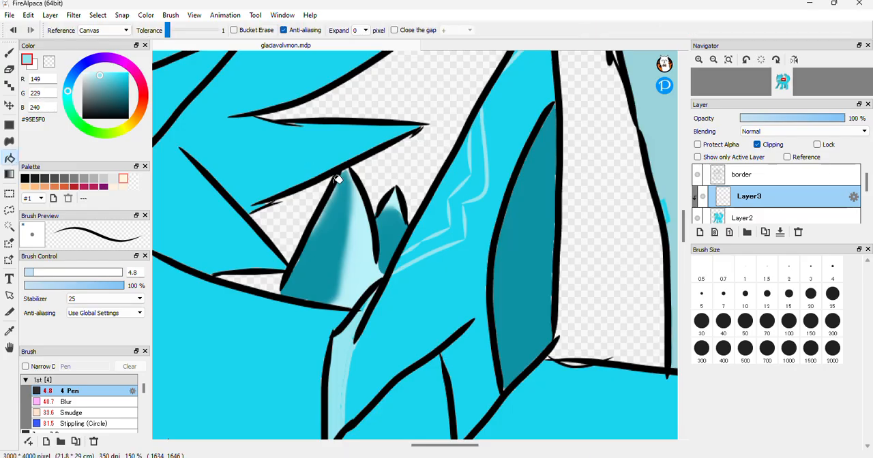
left_click(464, 232)
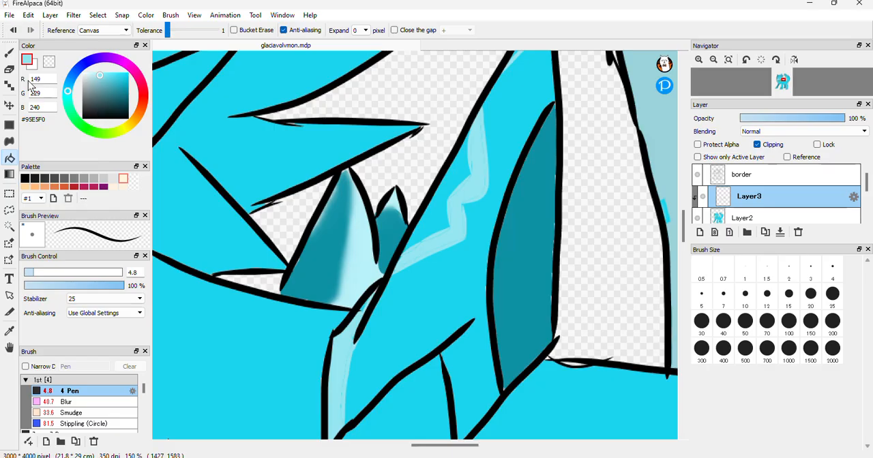
Soften the zigzag and lower-edge highlights on the large back spike with the Blur brush at size 40 and 73% opacity
left_click(73, 403)
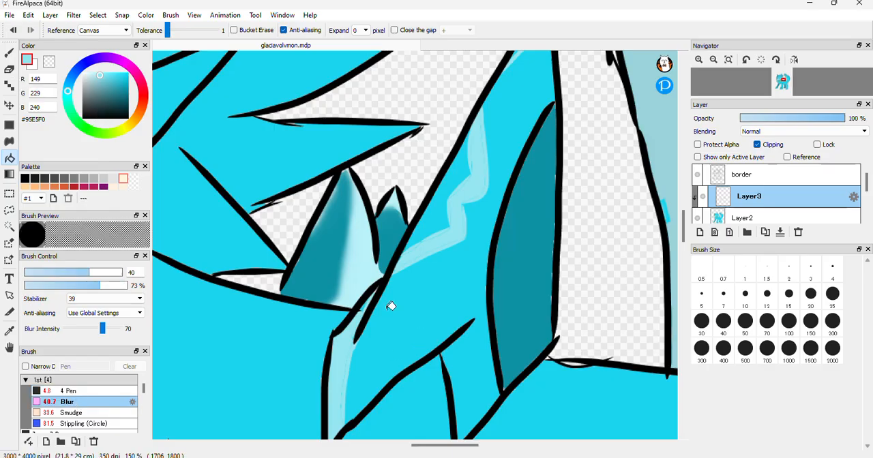
left_click(14, 54)
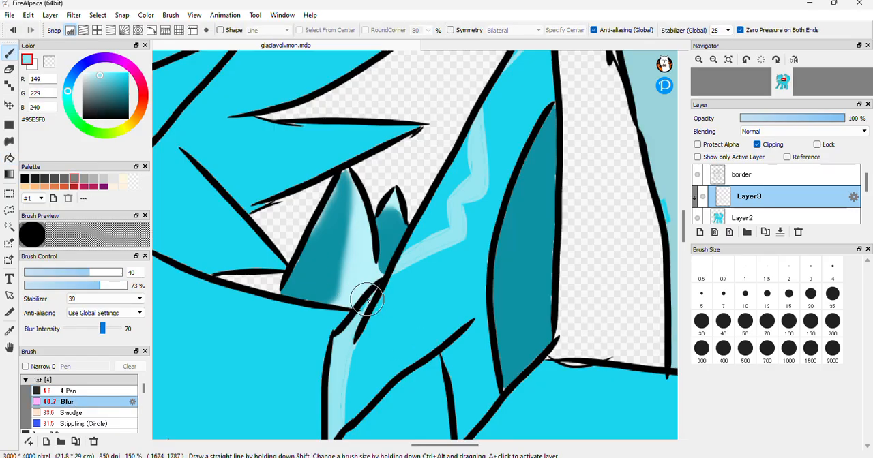
mouse_move(340, 366)
left_mouse_down()
mouse_move(343, 408)
mouse_move(344, 382)
left_mouse_up()
mouse_move(510, 98)
left_mouse_down()
mouse_move(485, 109)
mouse_move(482, 206)
mouse_move(468, 141)
mouse_move(471, 193)
mouse_move(482, 143)
mouse_move(458, 243)
mouse_move(399, 265)
mouse_move(464, 227)
mouse_move(454, 208)
mouse_move(479, 121)
mouse_move(463, 212)
mouse_move(400, 259)
left_mouse_up()
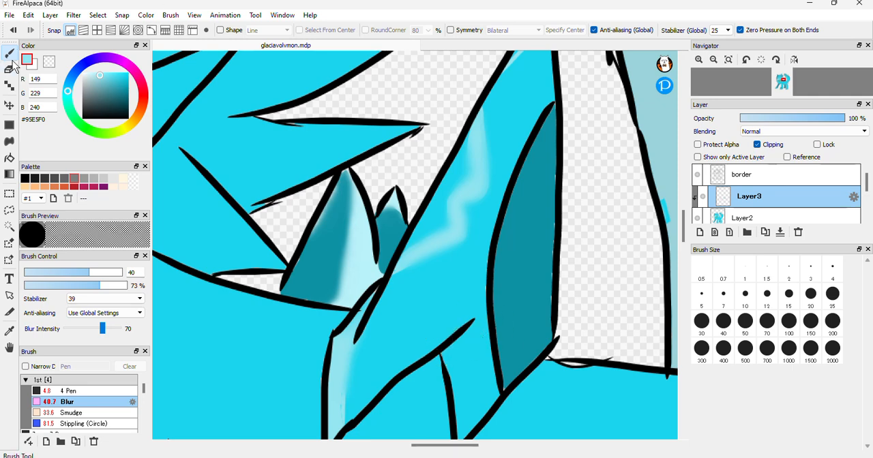
Sample teal #0D92A4 from the spike's dark side, outline a shadow on the small lower spike point with the 4.8 Pen, and bucket-fill it
left_click(10, 331)
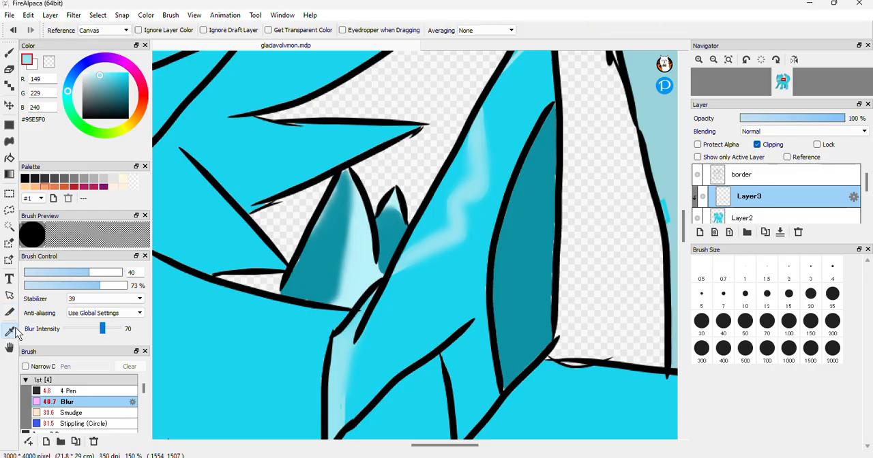
left_click(552, 280)
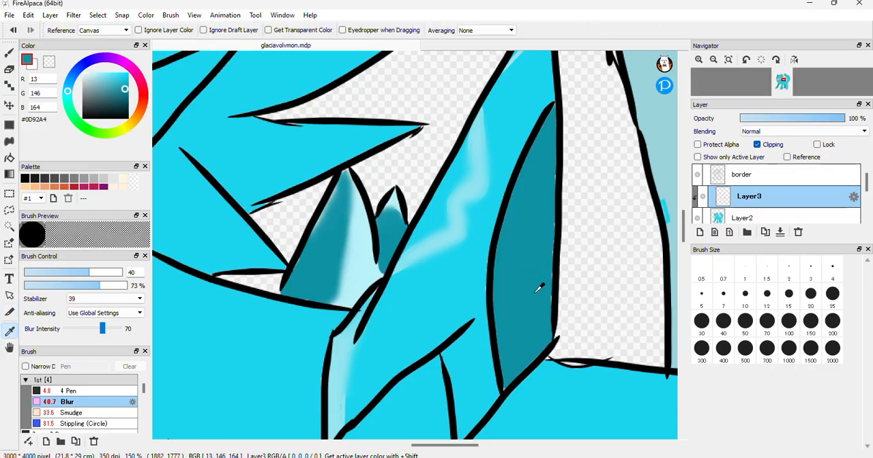
left_click(9, 53)
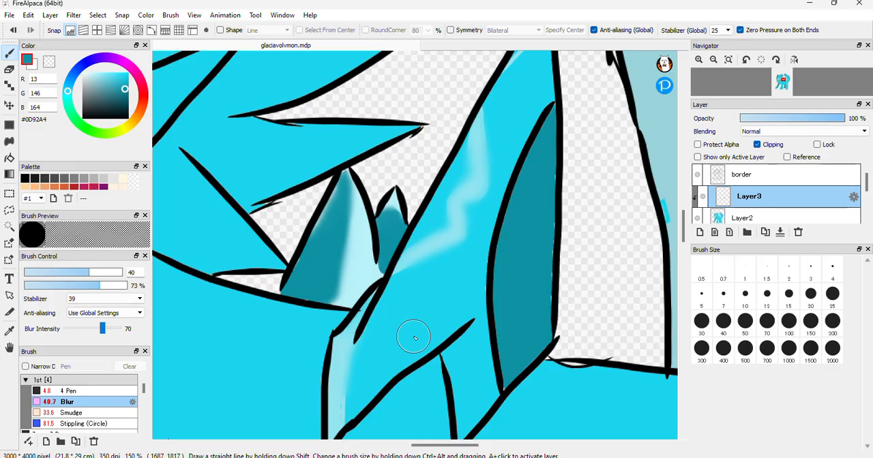
left_click(75, 391)
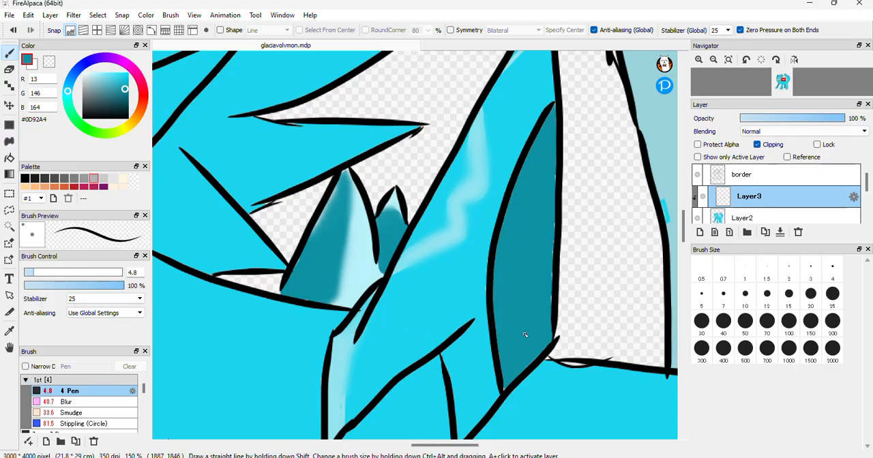
left_click_drag(469, 339, 475, 380)
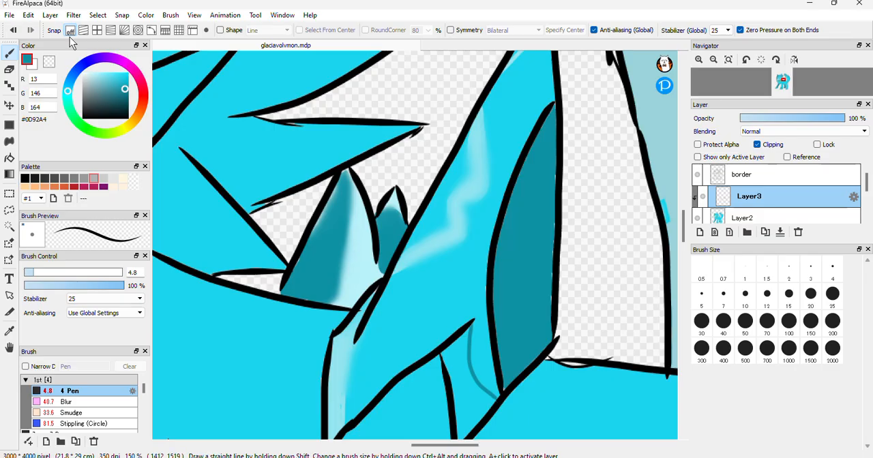
left_click(10, 158)
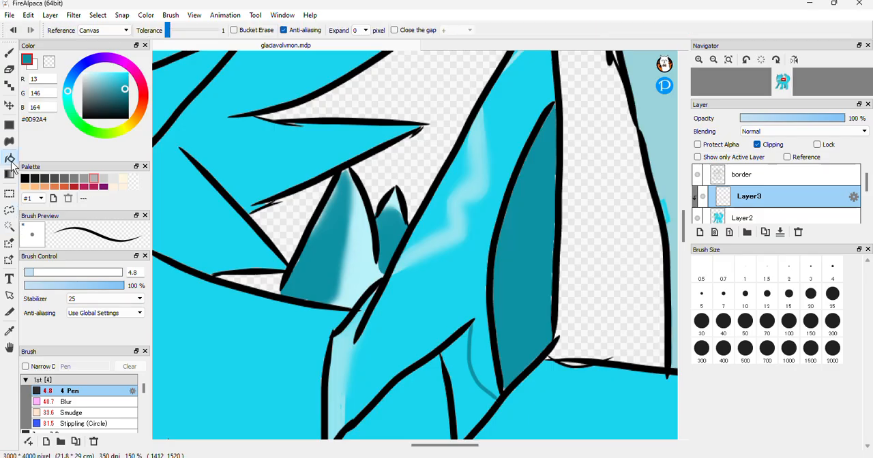
left_click(471, 409)
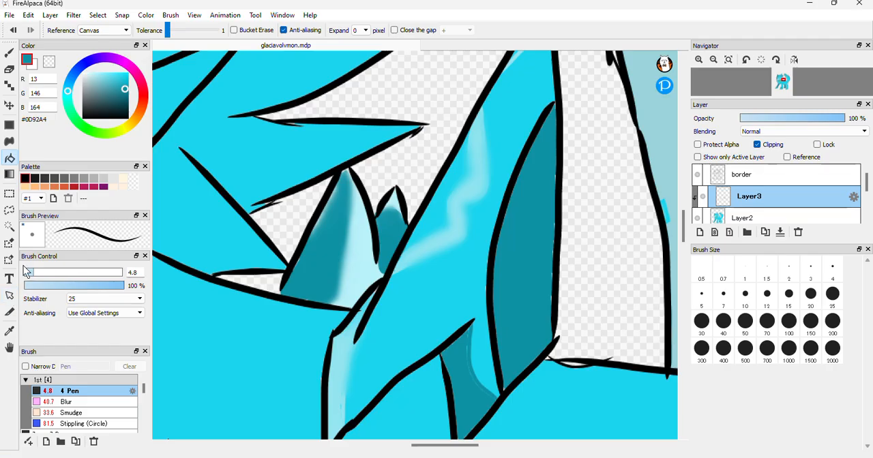
Blend the teal shadow on the small spike point and the large spike's light highlights with the Blur brush at size 40
left_click(77, 402)
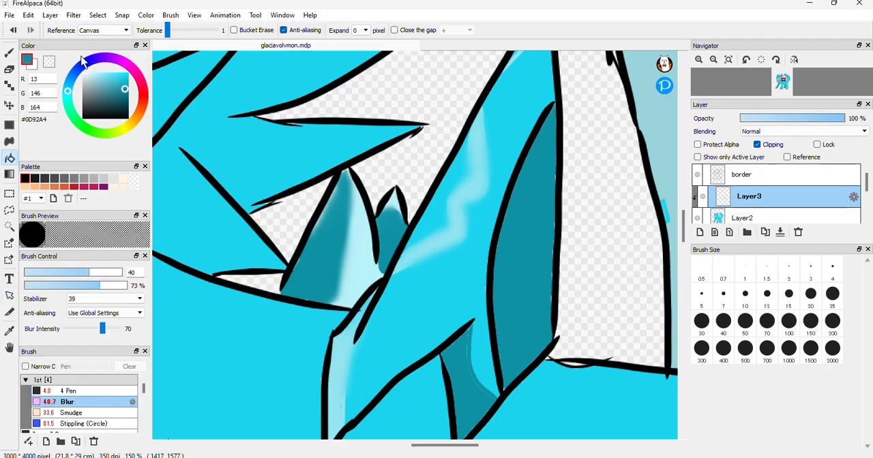
left_click(8, 53)
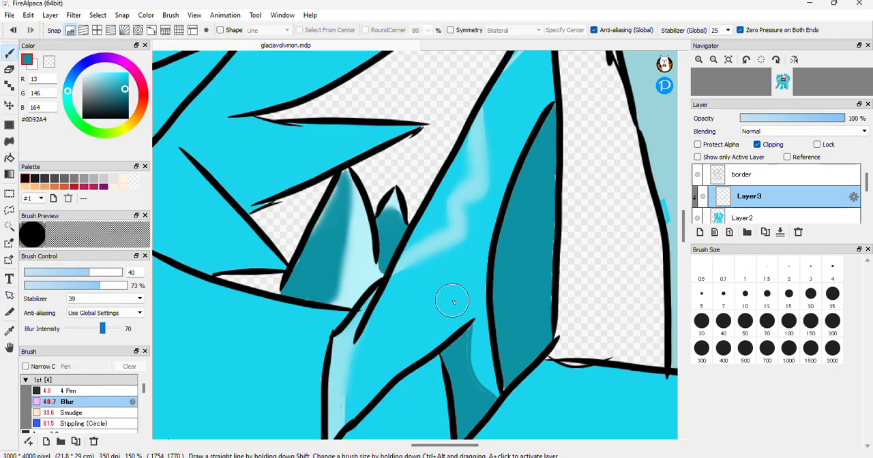
mouse_move(465, 351)
left_mouse_down()
mouse_move(484, 406)
mouse_move(459, 351)
mouse_move(468, 386)
left_mouse_up()
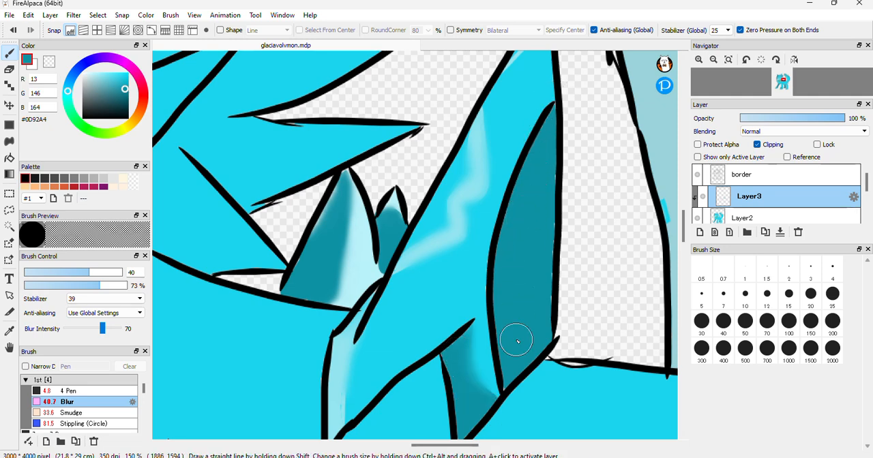
mouse_move(464, 355)
left_mouse_down()
mouse_move(487, 400)
mouse_move(498, 377)
mouse_move(476, 408)
mouse_move(516, 370)
mouse_move(465, 420)
mouse_move(475, 338)
left_mouse_up()
mouse_move(475, 153)
left_mouse_down()
mouse_move(455, 181)
mouse_move(481, 154)
mouse_move(440, 264)
left_mouse_up()
mouse_move(364, 294)
left_mouse_down()
mouse_move(340, 387)
mouse_move(342, 421)
left_mouse_up()
left_click_drag(366, 383, 335, 415)
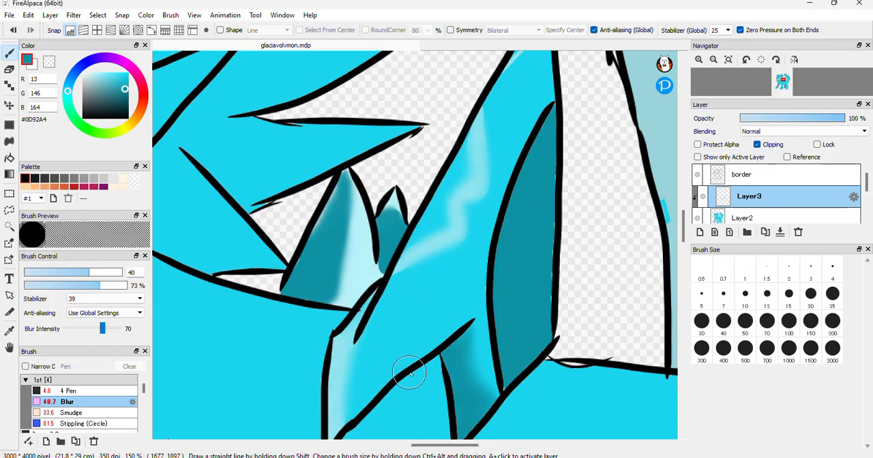
Sample the body cyan from the tip of the pink-lined ear and darken the drawing colour to #2BB9CC
left_click_drag(682, 227, 677, 240)
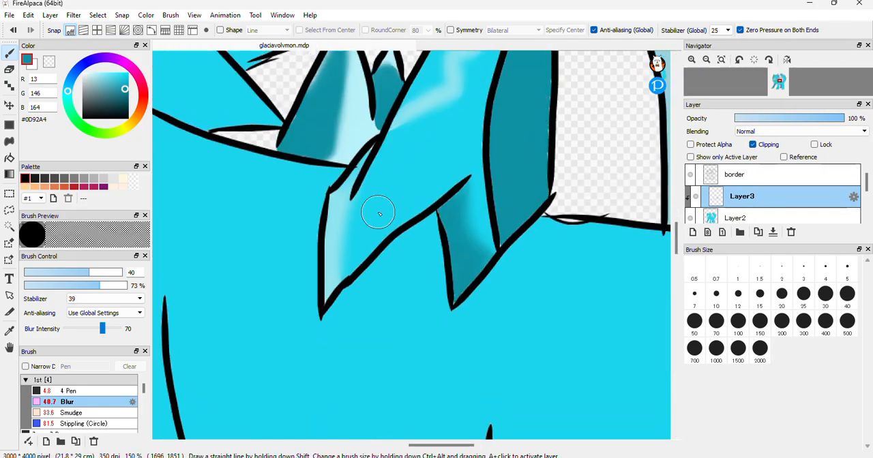
left_click(706, 61)
left_click(706, 61)
left_click(706, 61)
left_click(706, 61)
left_click(706, 61)
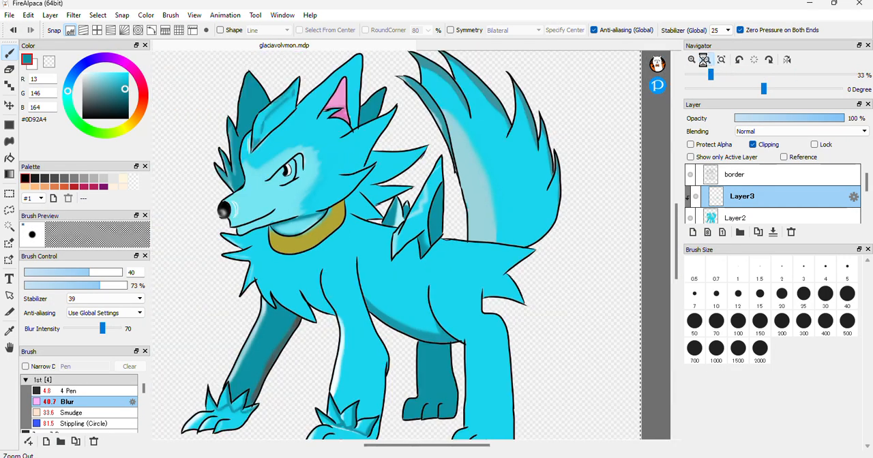
left_click(706, 61)
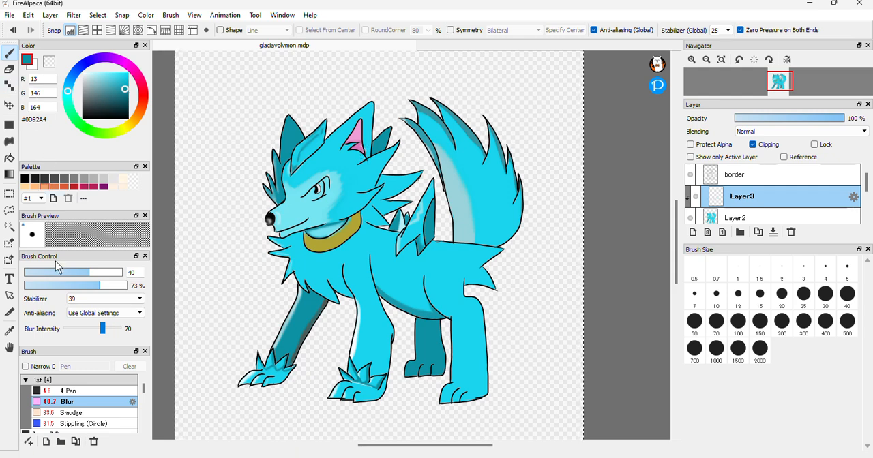
left_click(12, 332)
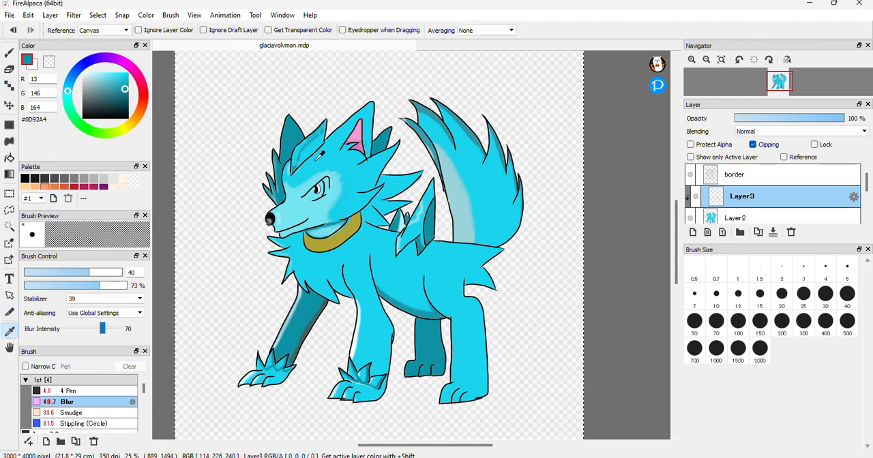
left_click(369, 112)
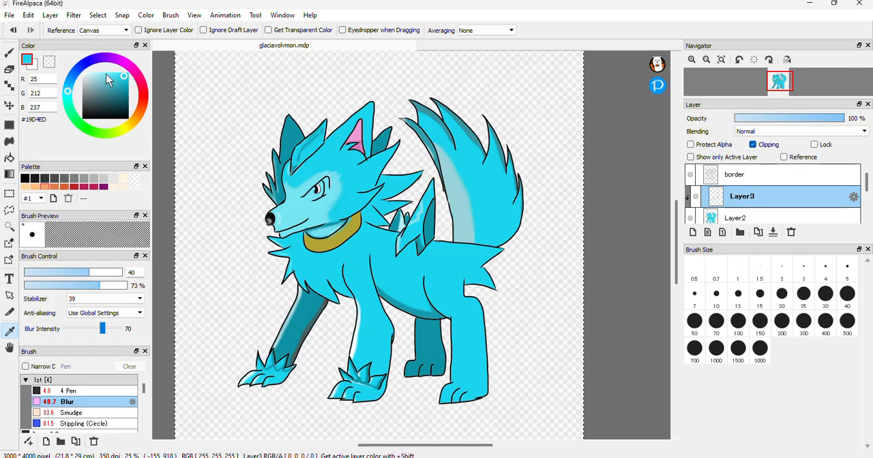
left_click(119, 82)
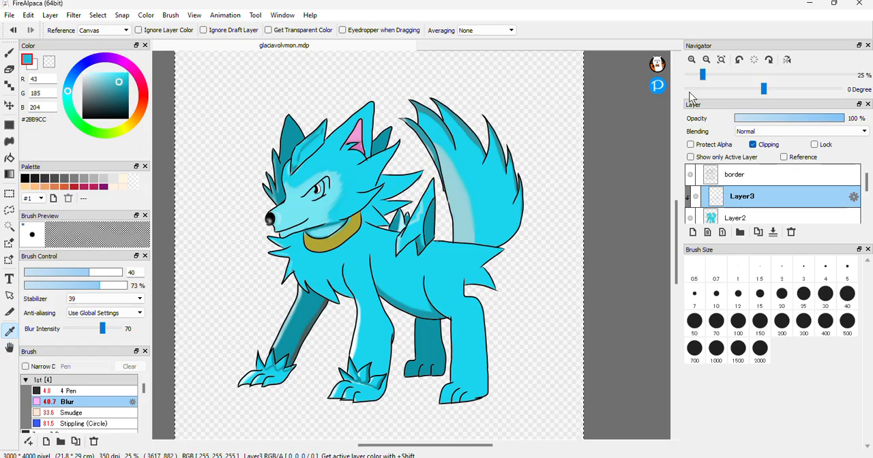
Bucket-fill the creature's far ear, behind the forehead spike, with the darkened cyan #2BB9CC
left_click(692, 62)
left_click(692, 61)
left_click(692, 62)
left_click(692, 61)
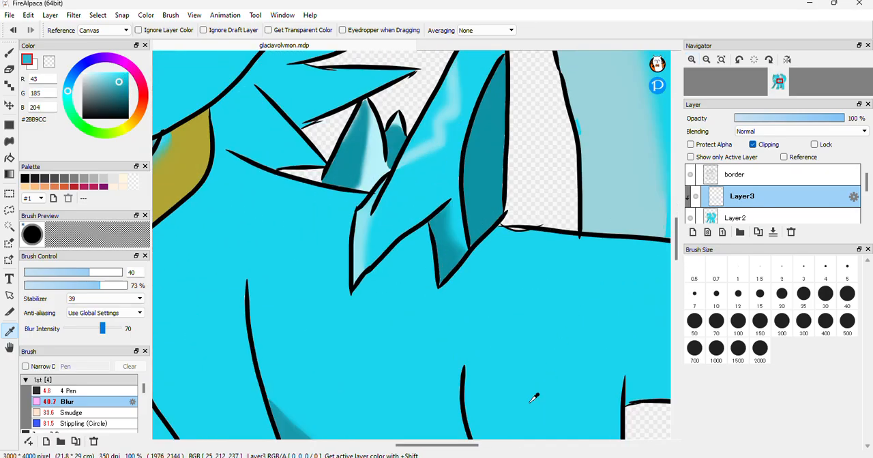
left_click_drag(440, 455, 388, 454)
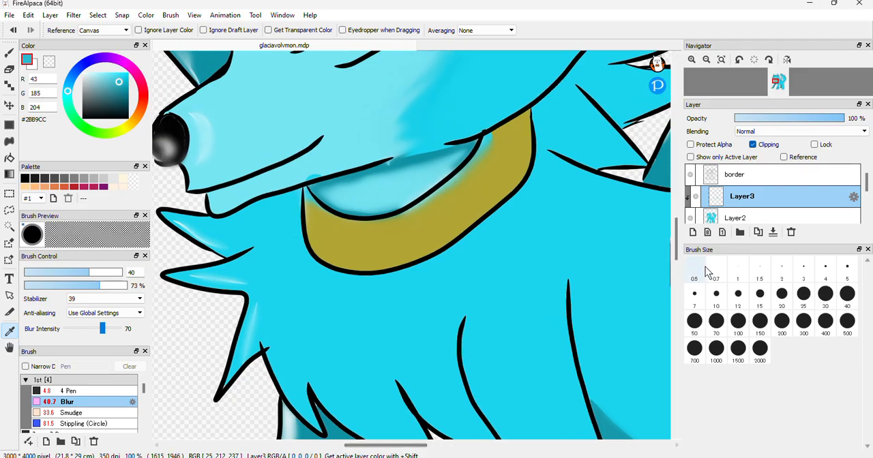
left_click_drag(677, 239, 676, 194)
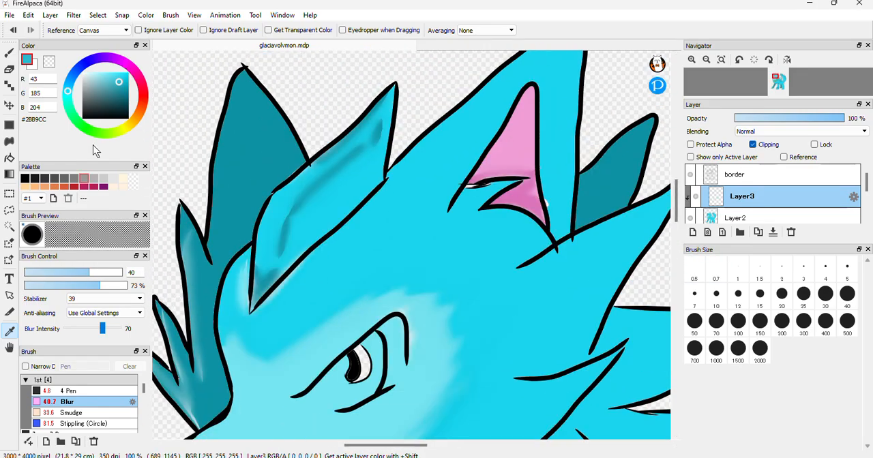
left_click(7, 50)
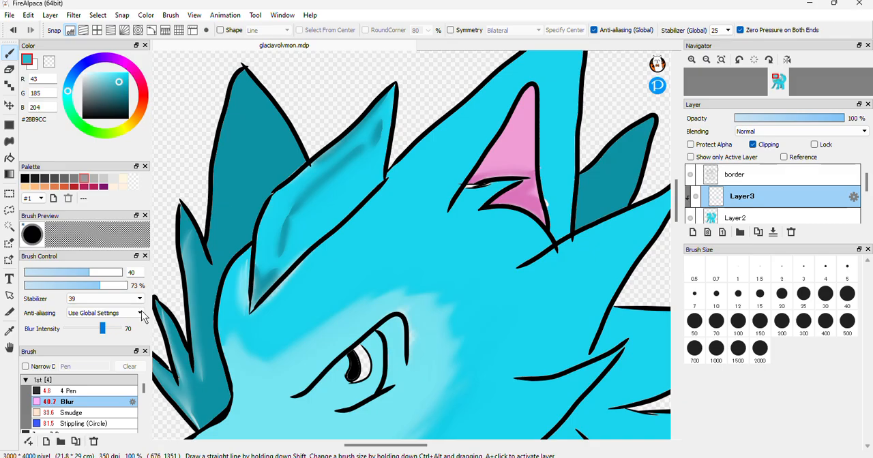
left_click(71, 391)
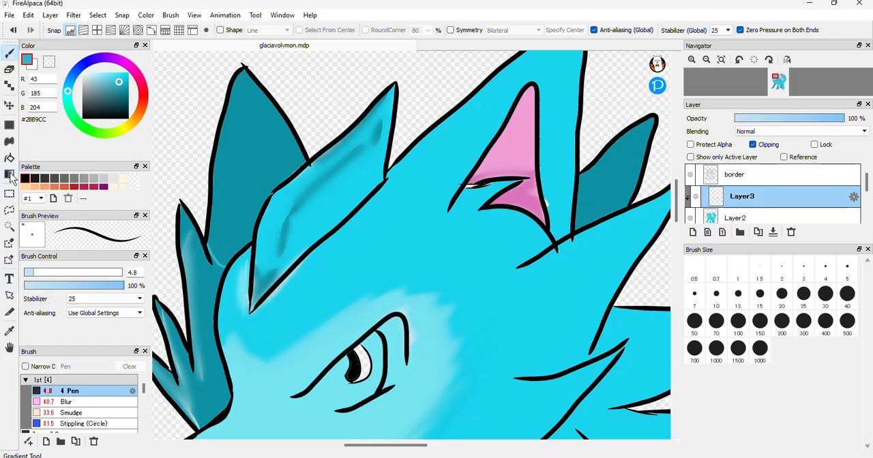
left_click(9, 159)
left_click(270, 165)
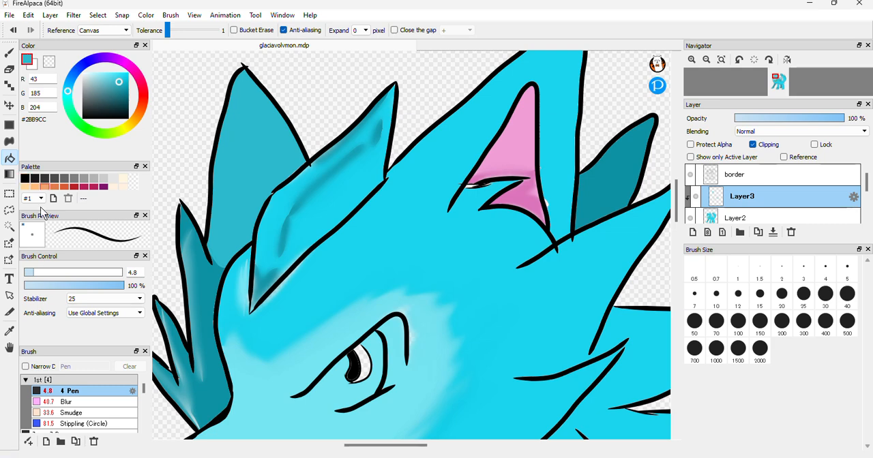
Sample body cyan #19D4ED beside the pink inner ear, draw a dividing line down the far ear with the 4.8 Pen, and bucket-fill its outer part
left_click(10, 330)
left_click(484, 130)
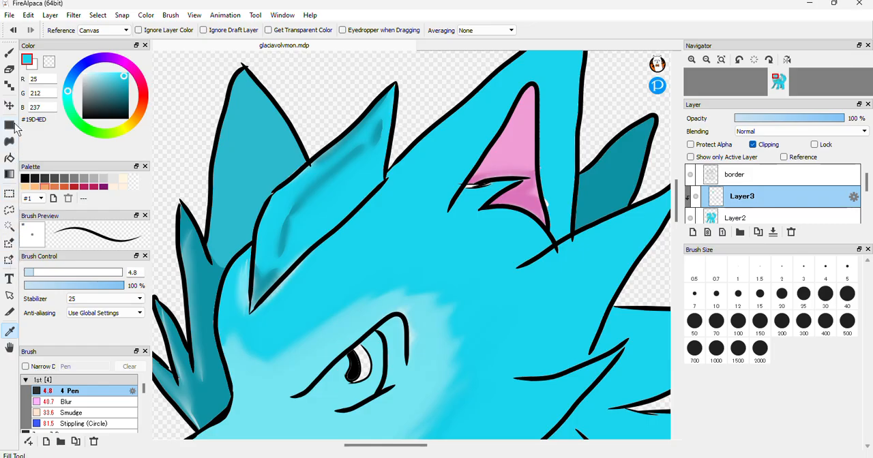
left_click(9, 53)
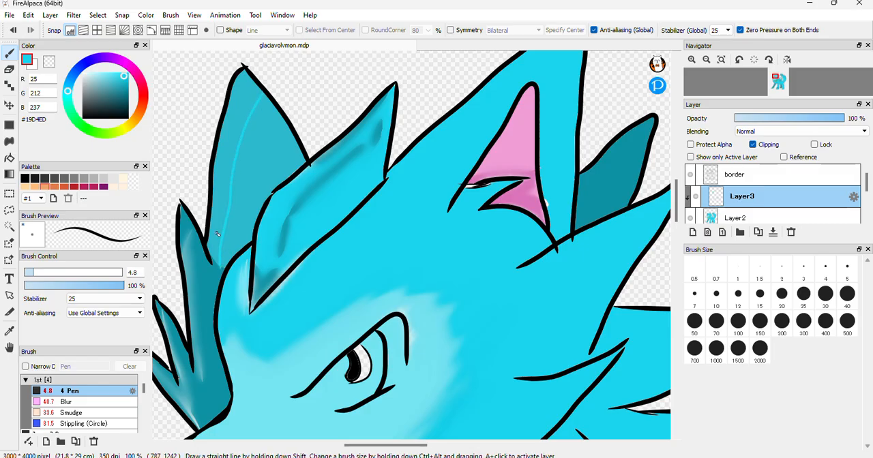
left_click(9, 158)
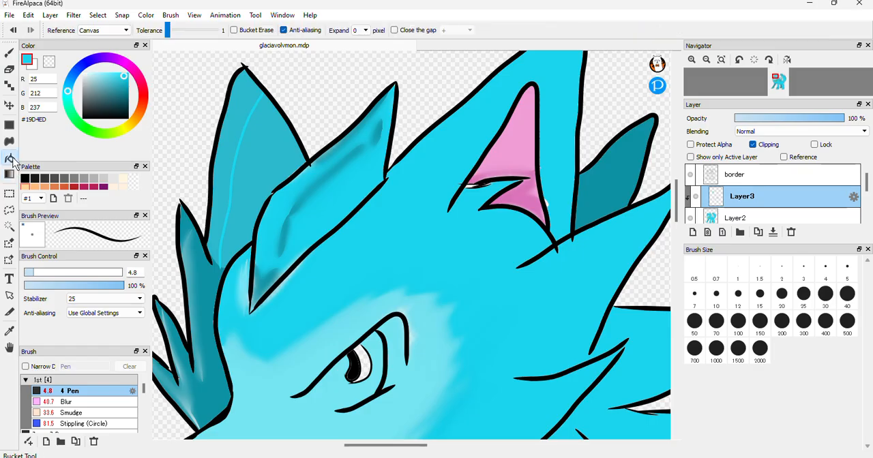
left_click(251, 102)
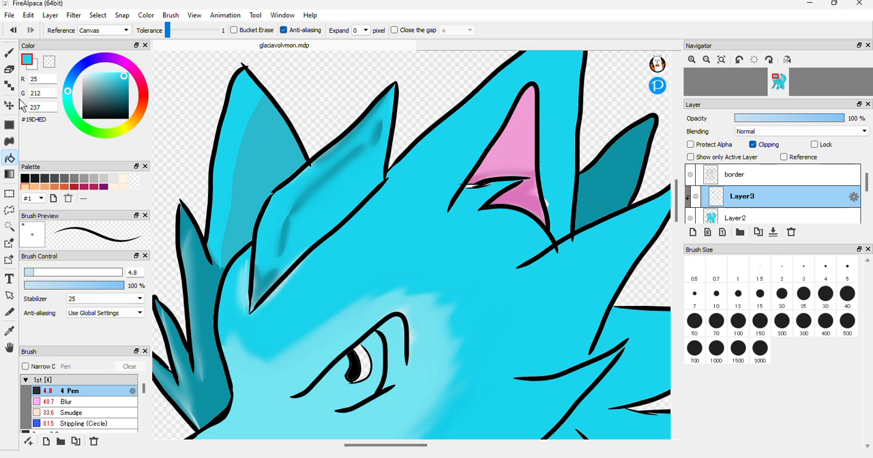
Soften the boundary between the far ear's two cyan tones and the pink shading in the near ear with the Blur brush at size 40
left_click(77, 403)
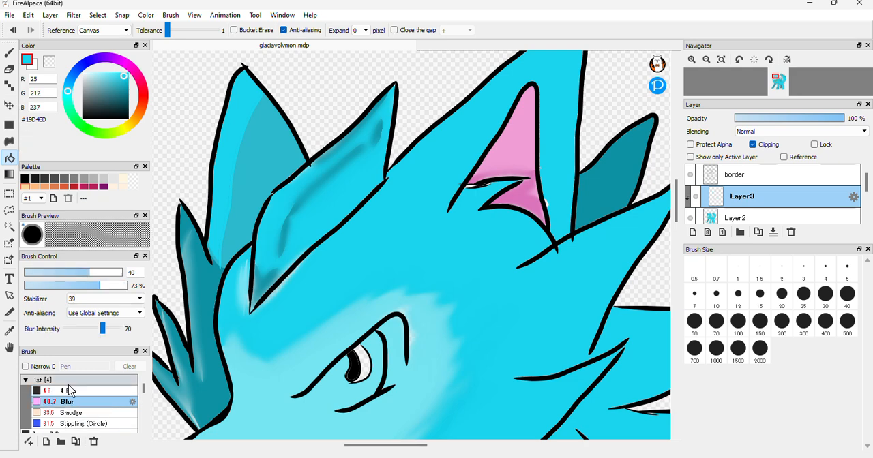
left_click(9, 52)
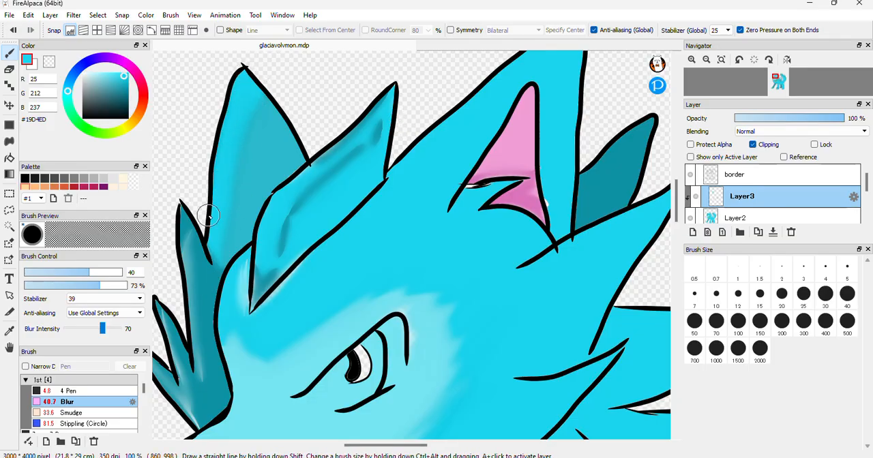
mouse_move(527, 193)
left_mouse_down()
mouse_move(499, 180)
mouse_move(457, 198)
mouse_move(473, 179)
mouse_move(461, 194)
mouse_move(494, 181)
left_mouse_up()
mouse_move(544, 215)
left_mouse_down()
mouse_move(558, 234)
mouse_move(542, 183)
mouse_move(563, 209)
mouse_move(540, 209)
left_mouse_up()
Outline a small highlight on the collar's front end in white #FFFFFF with the 4.8 Pen and bucket-fill it
mouse_move(727, 75)
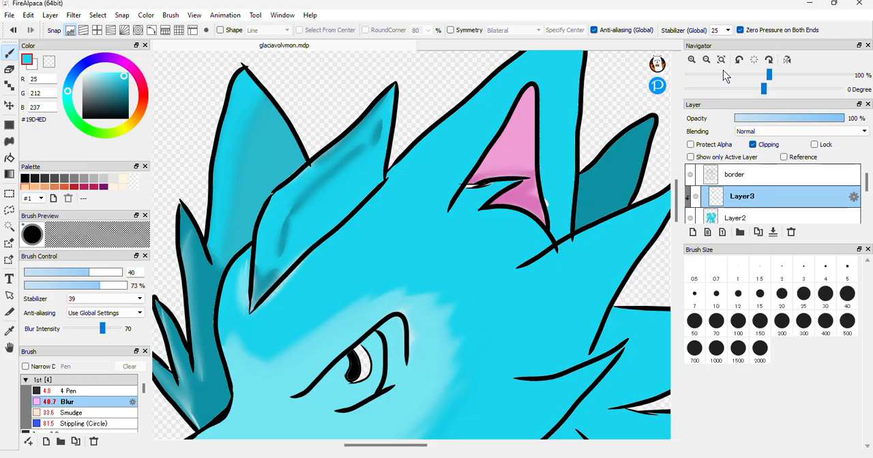
left_click(711, 61)
left_click(711, 61)
left_click(711, 61)
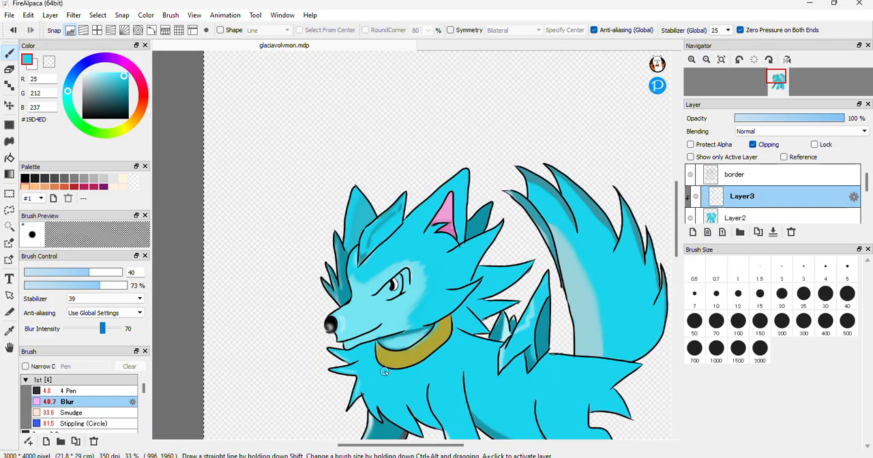
left_click(82, 72)
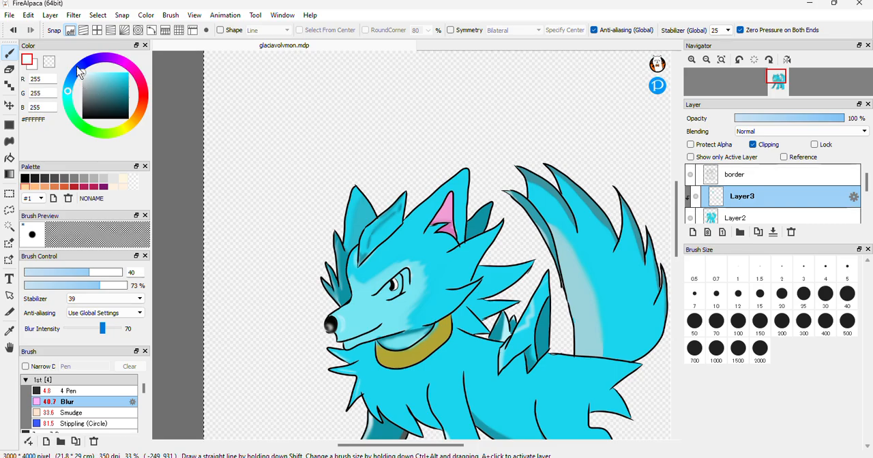
left_click(89, 391)
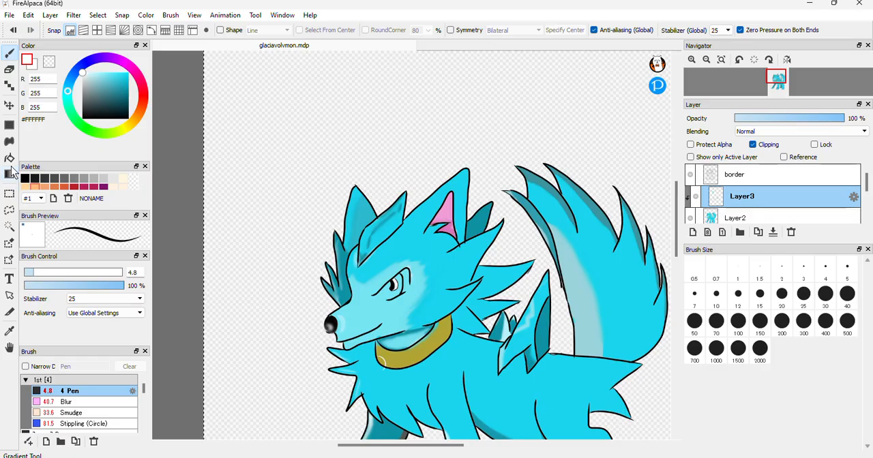
left_click(9, 157)
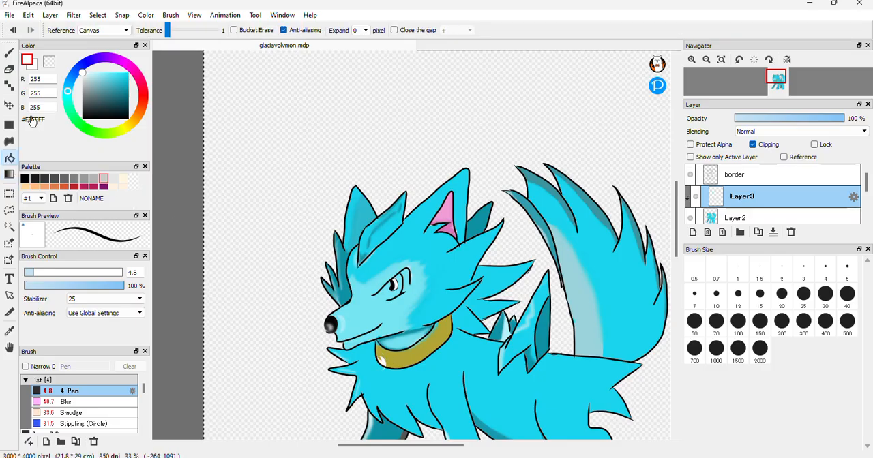
Soften the white collar highlight with the Blur brush at size 40 and 73% opacity
left_click(10, 52)
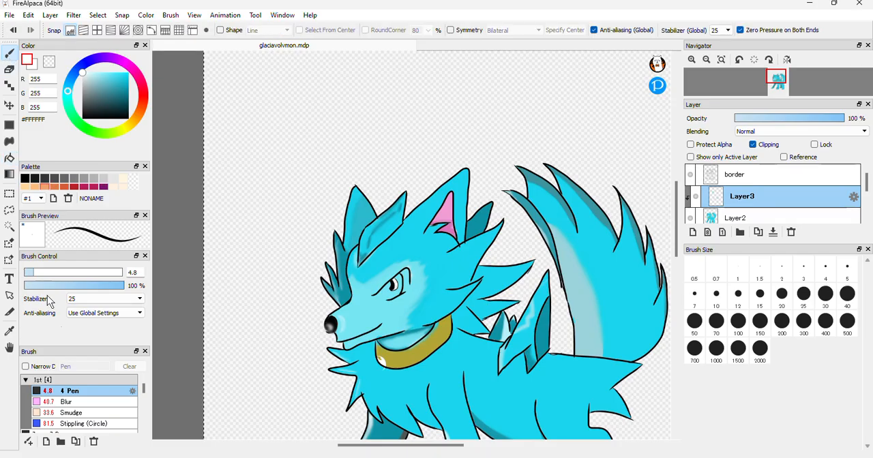
left_click(69, 402)
mouse_move(376, 354)
left_mouse_down()
mouse_move(375, 384)
mouse_move(380, 355)
mouse_move(379, 380)
mouse_move(382, 357)
mouse_move(389, 361)
mouse_move(375, 359)
mouse_move(403, 367)
mouse_move(383, 361)
left_mouse_up()
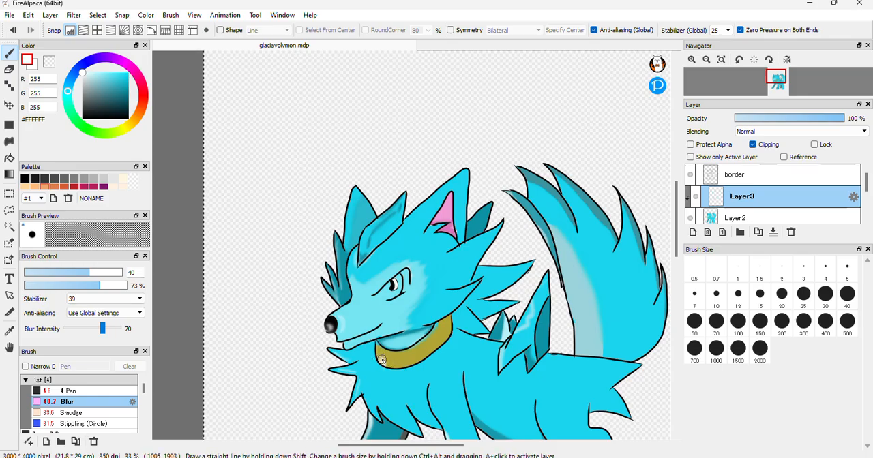
mouse_move(843, 120)
left_mouse_down()
mouse_move(743, 129)
mouse_move(864, 131)
mouse_move(752, 141)
mouse_move(788, 139)
mouse_move(777, 127)
mouse_move(821, 125)
mouse_move(770, 129)
mouse_move(853, 123)
mouse_move(827, 124)
left_mouse_up()
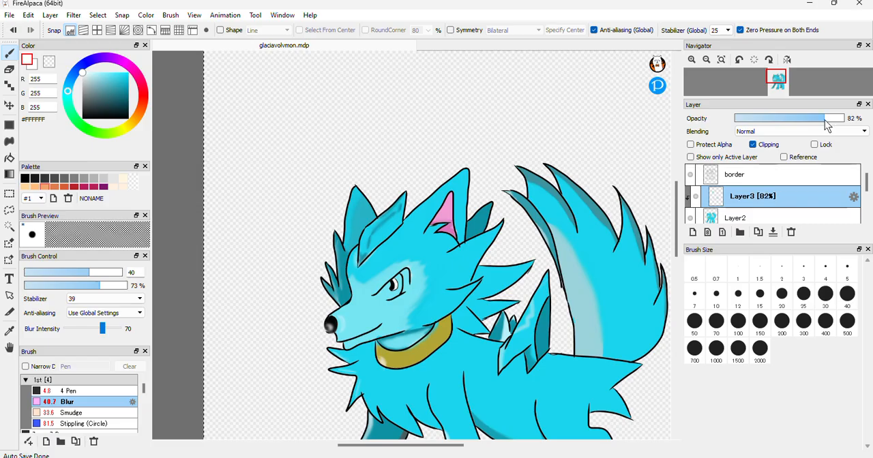
left_click(710, 63)
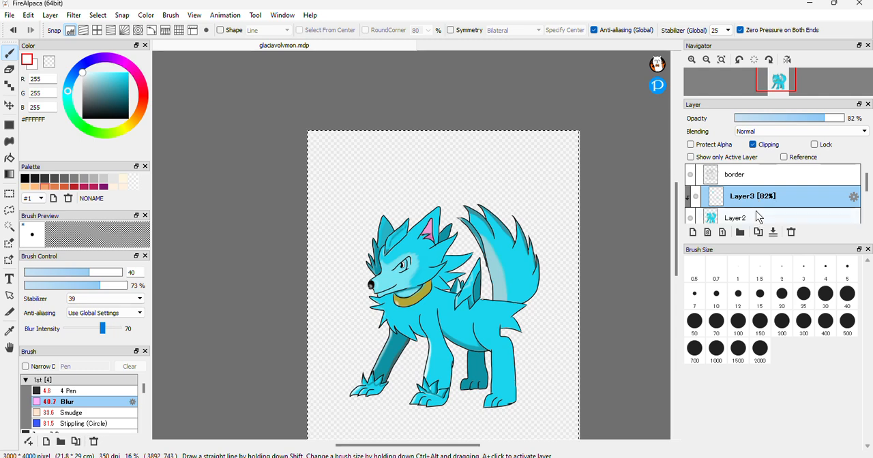
left_click(706, 216)
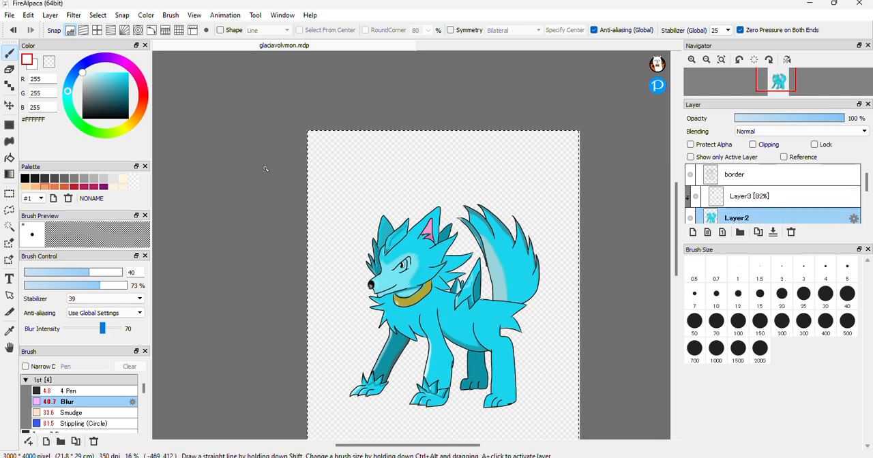
left_click(811, 202)
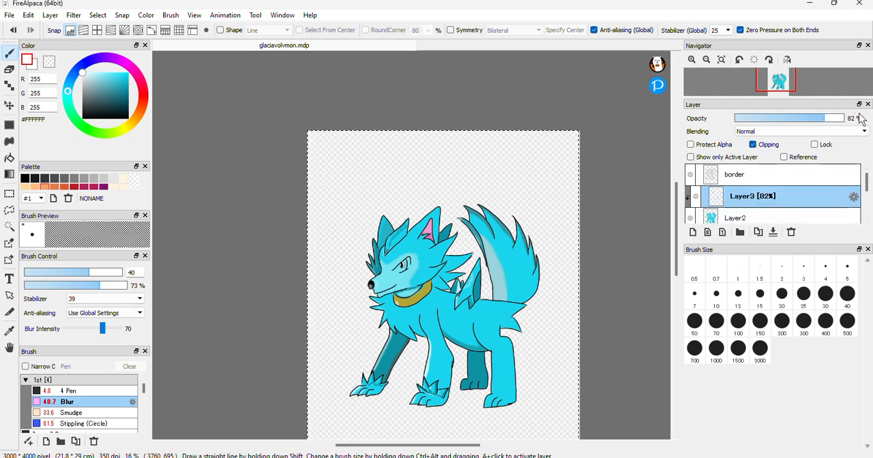
left_click_drag(825, 119, 850, 119)
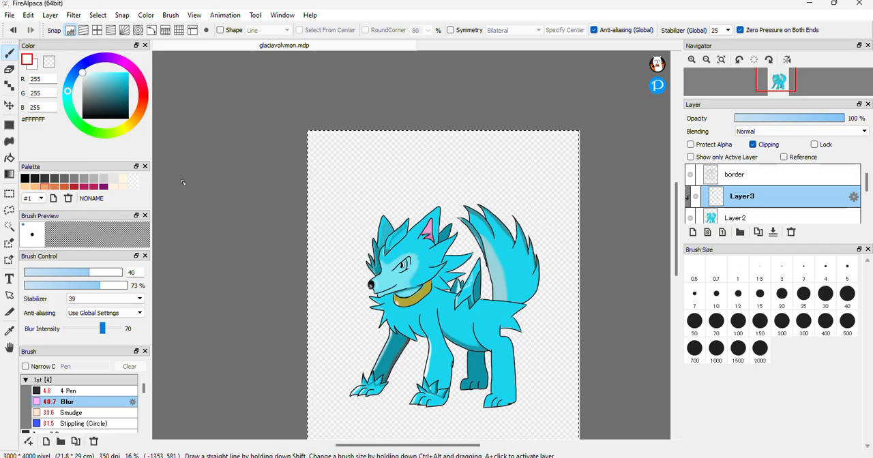
Set the drawing colour to muted teal #589EA7 and outline shadows on the rump fur spikes and the near hind leg's back edge with the 4.8 Pen
left_click(104, 89)
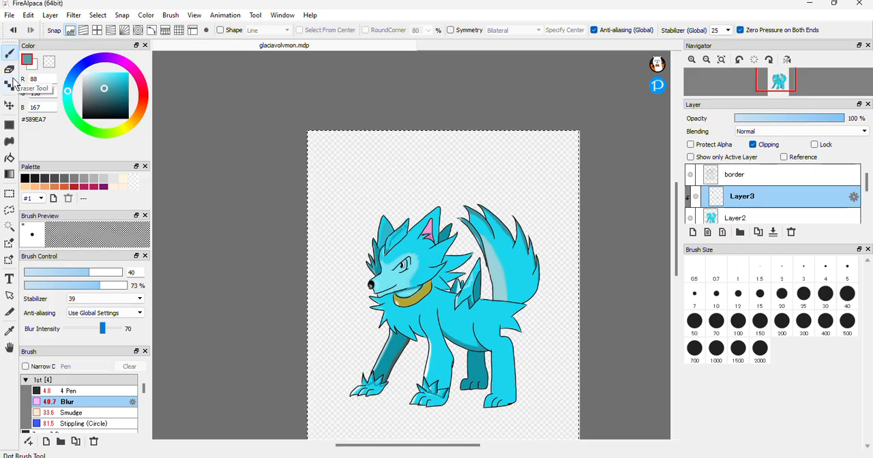
left_click(690, 61)
left_click(691, 60)
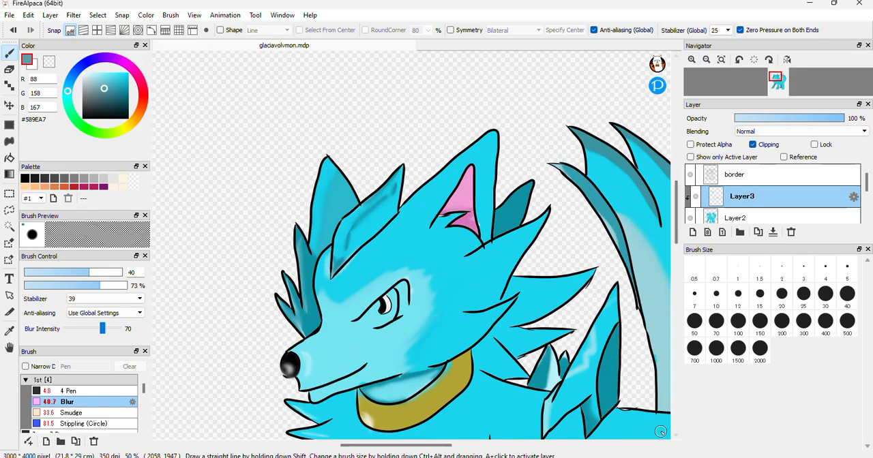
left_click_drag(677, 215, 678, 280)
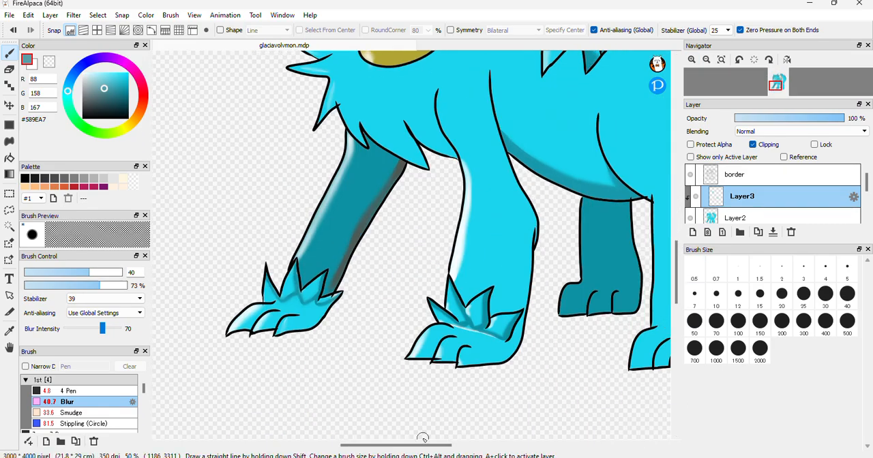
left_click_drag(421, 445, 468, 445)
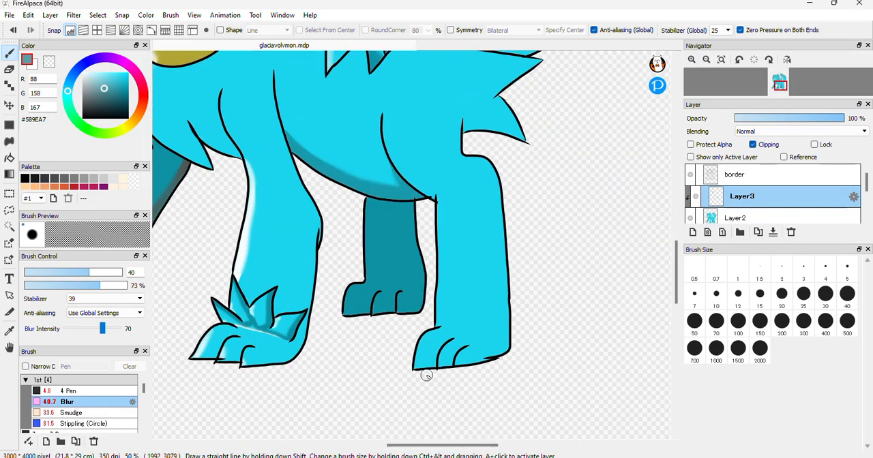
left_click(68, 391)
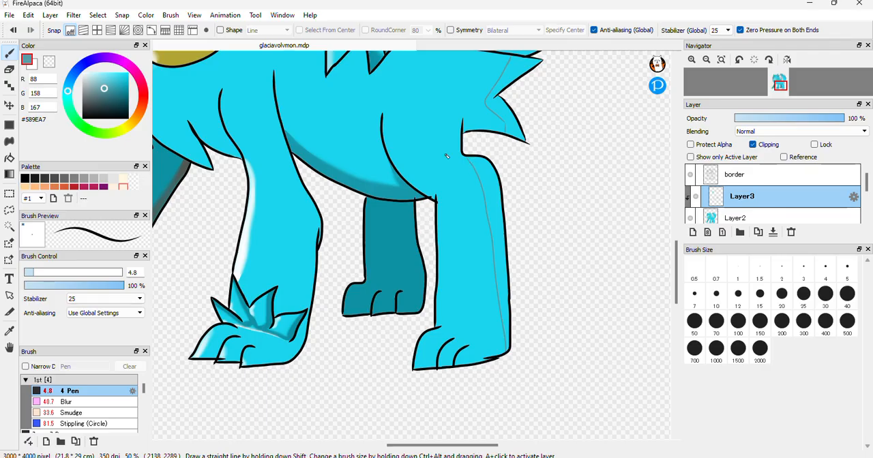
Try to bucket-fill the near hind leg's shadow, undo that fill, and fill the outlined rump fur shadow with #589EA7
left_click(8, 158)
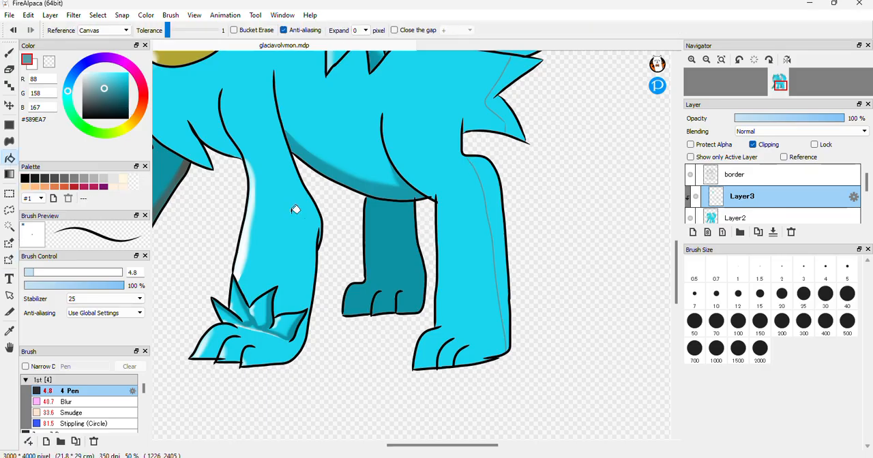
left_click(492, 182)
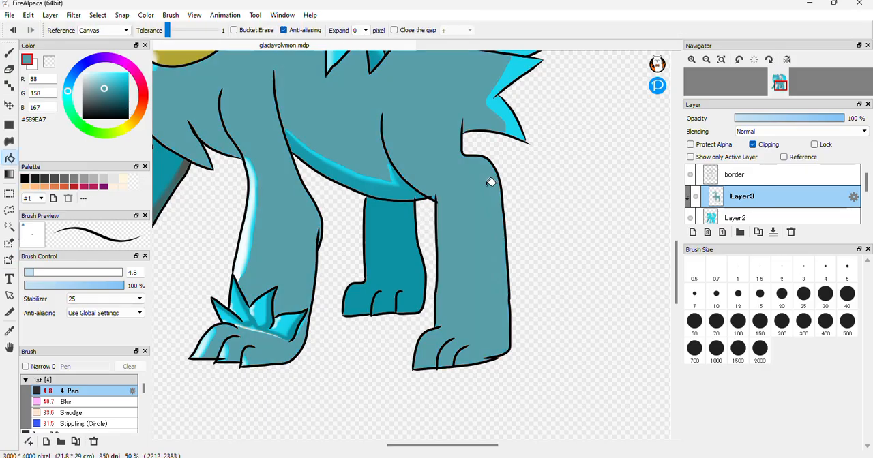
key("ctrl+z")
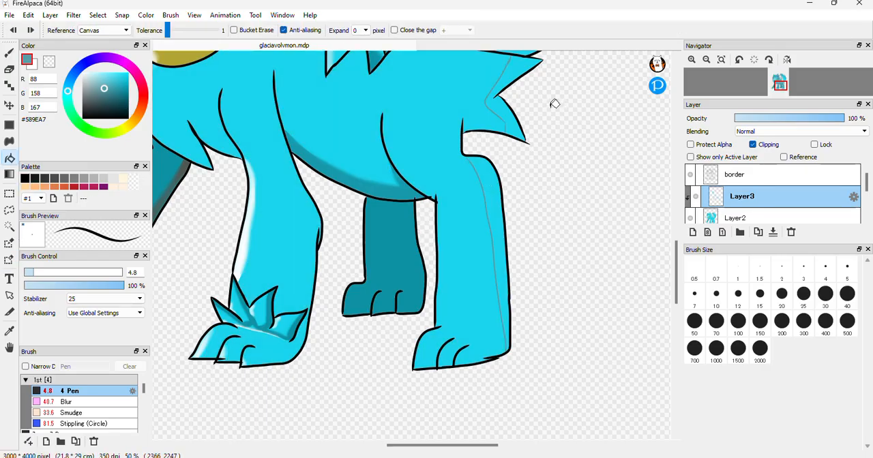
left_click(523, 63)
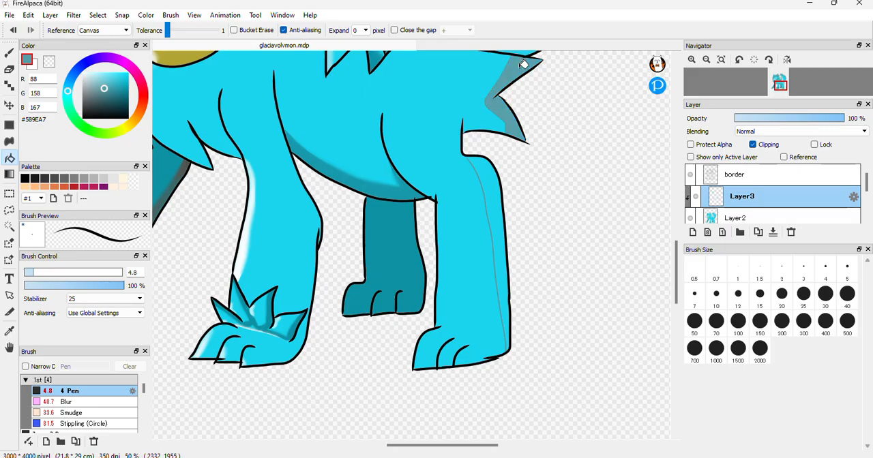
Close the near hind leg's shadow outline with the 4.8 Pen and bucket-fill the shadow with #589EA7
left_click(10, 53)
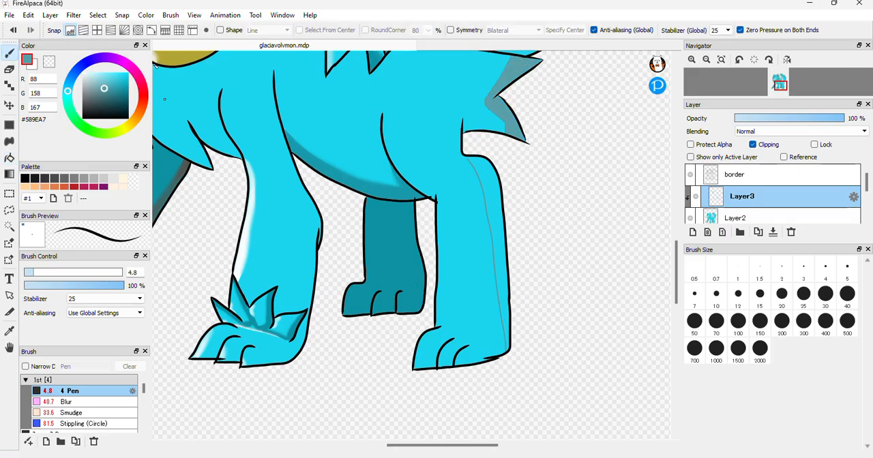
left_click(692, 60)
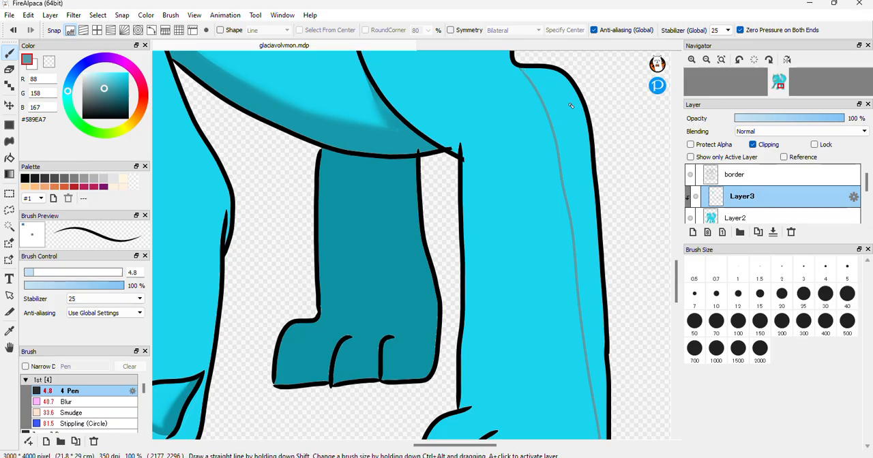
left_click_drag(678, 266, 675, 283)
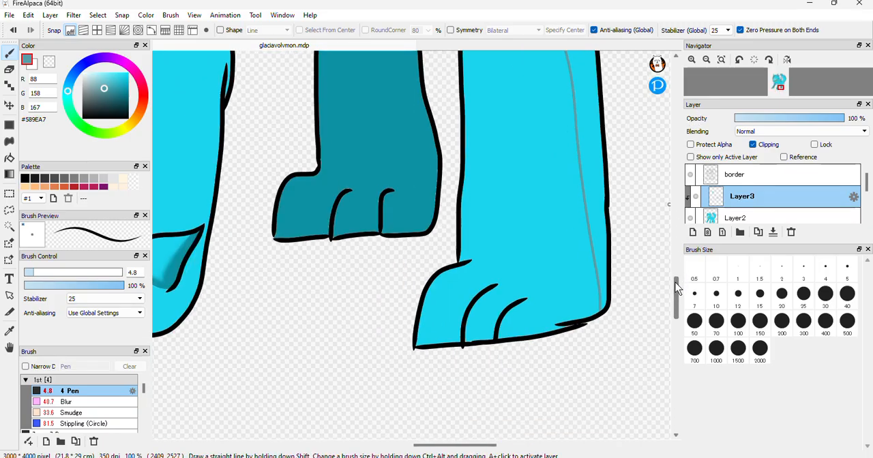
left_click(9, 157)
left_click(586, 118)
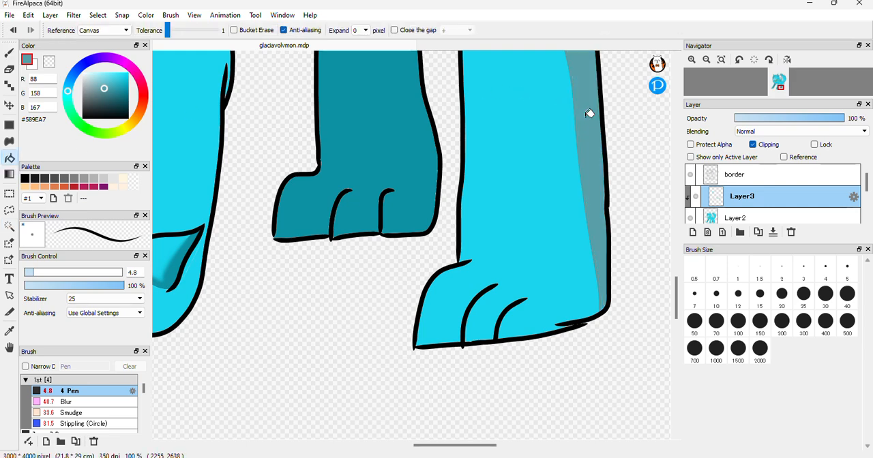
Soften the rump fur and near hind leg shadows with the Blur brush at size 99 and 73% opacity
left_click(707, 61)
left_click(707, 60)
left_click(707, 60)
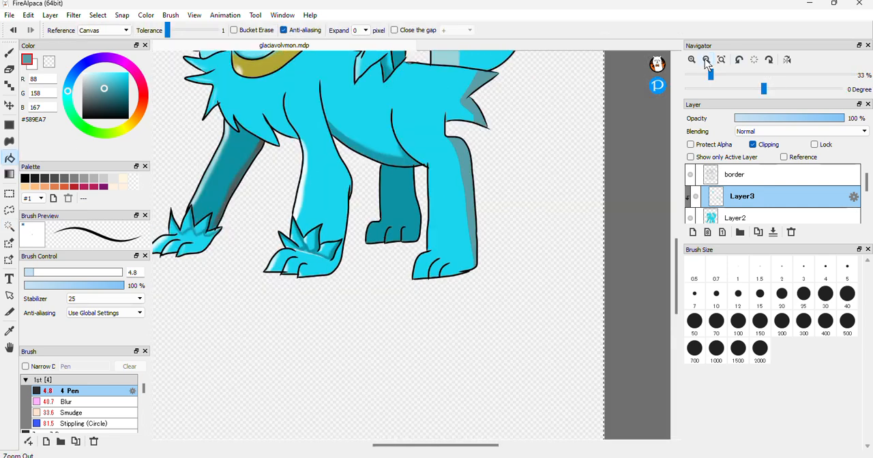
left_click(707, 60)
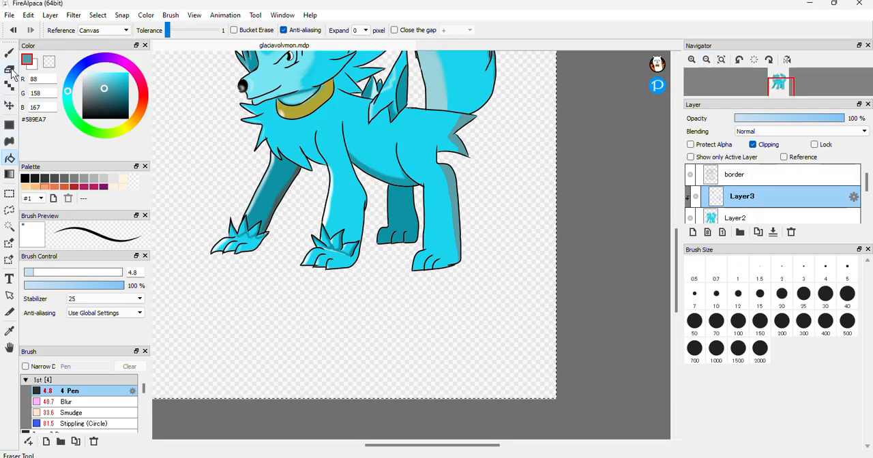
left_click(10, 52)
left_click(81, 402)
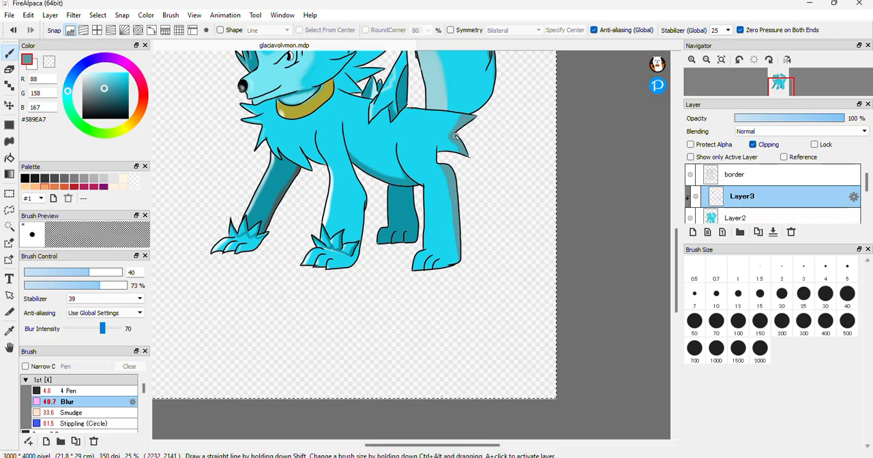
left_click(119, 273)
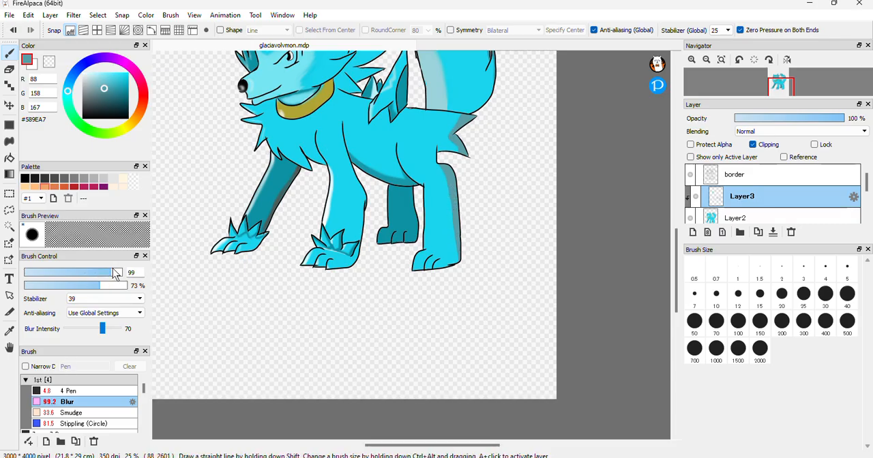
mouse_move(467, 111)
left_mouse_down()
mouse_move(449, 131)
mouse_move(461, 150)
mouse_move(448, 134)
mouse_move(460, 157)
mouse_move(435, 170)
mouse_move(432, 161)
mouse_move(457, 202)
mouse_move(447, 193)
mouse_move(450, 219)
mouse_move(449, 183)
mouse_move(461, 259)
left_mouse_up()
left_click_drag(442, 198, 450, 281)
mouse_move(468, 204)
left_mouse_down()
mouse_move(454, 243)
mouse_move(439, 165)
mouse_move(460, 255)
mouse_move(465, 121)
mouse_move(427, 150)
mouse_move(437, 144)
left_mouse_up()
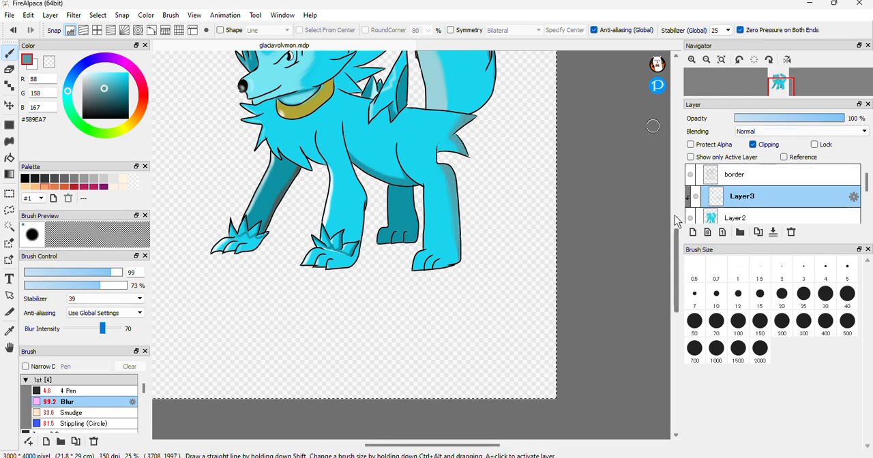
Blur the shading on the head fur slightly and lower the opacity of Layer3 to 81%
left_click_drag(678, 256, 681, 240)
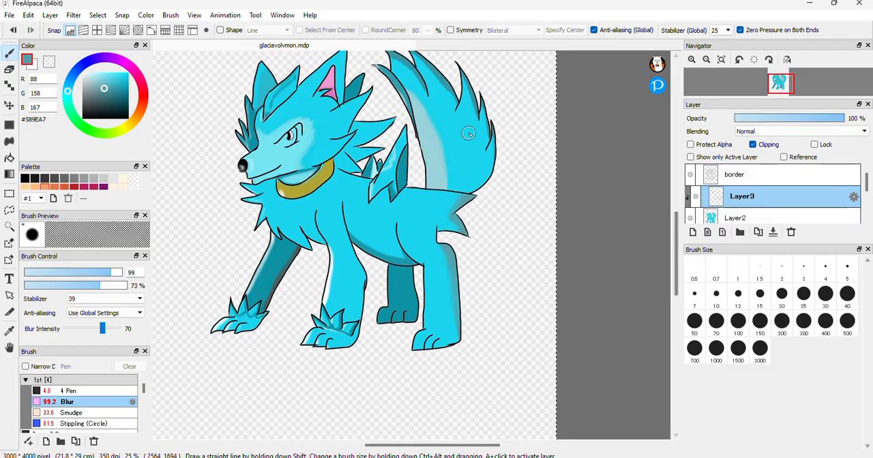
mouse_move(268, 100)
left_mouse_down()
mouse_move(289, 80)
mouse_move(255, 119)
mouse_move(277, 99)
left_mouse_up()
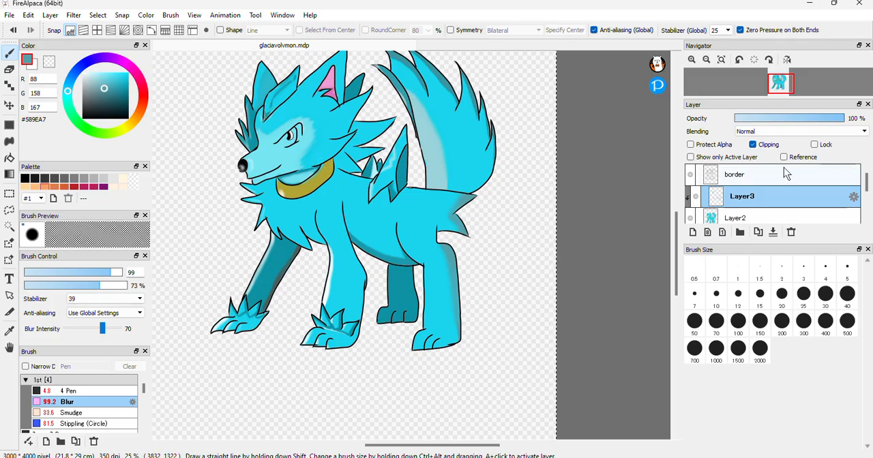
left_click_drag(841, 119, 822, 122)
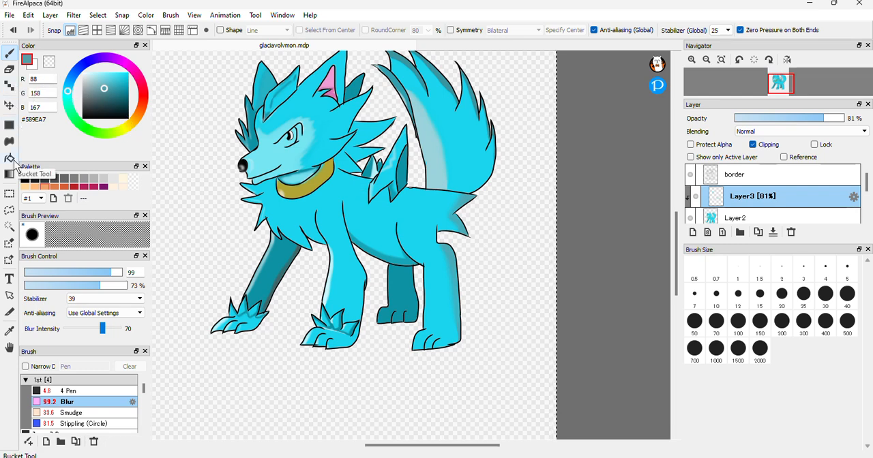
Sample the collar's olive colour from the canvas and darken it to #897E20
left_click(10, 331)
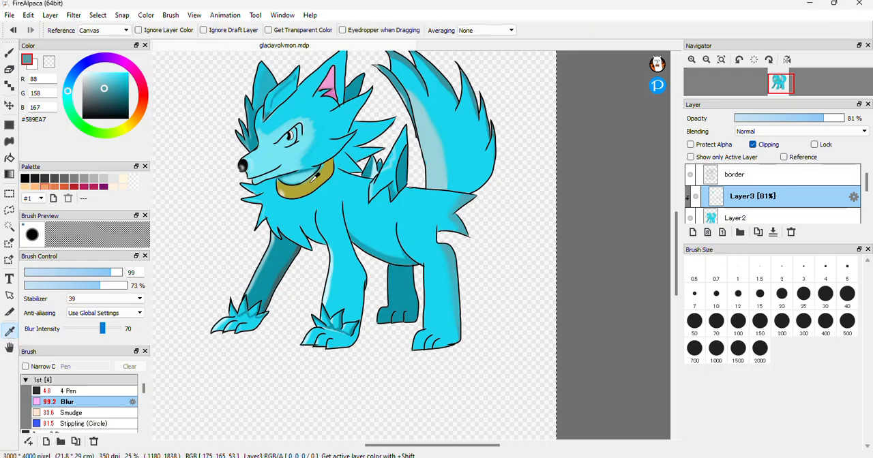
left_click(323, 177)
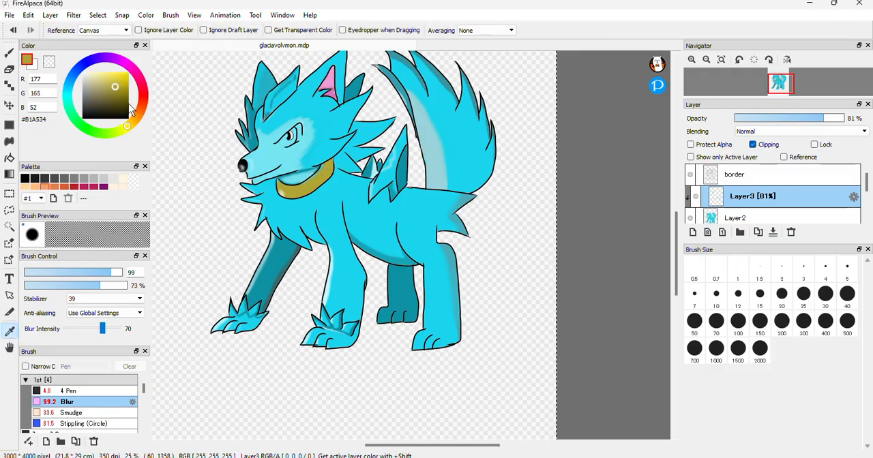
left_click(117, 94)
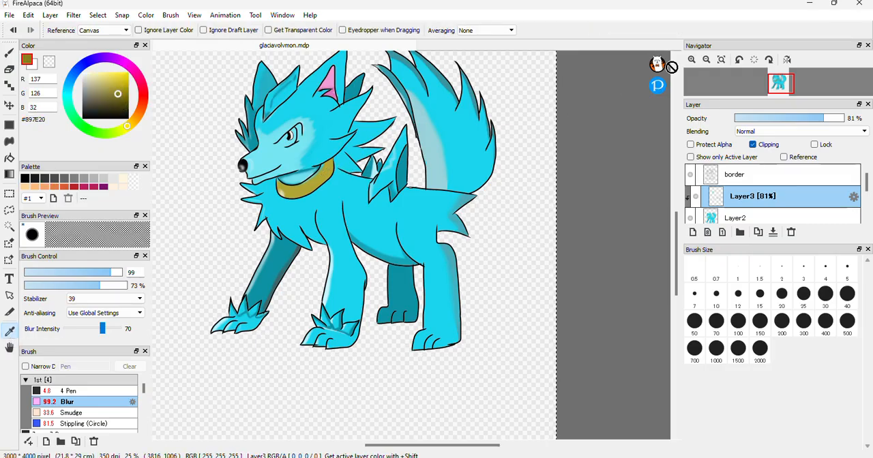
Outline a shadow at the collar's rear end with the 4.8 Pen and bucket-fill it with #897E20
left_click(701, 63)
left_click(701, 62)
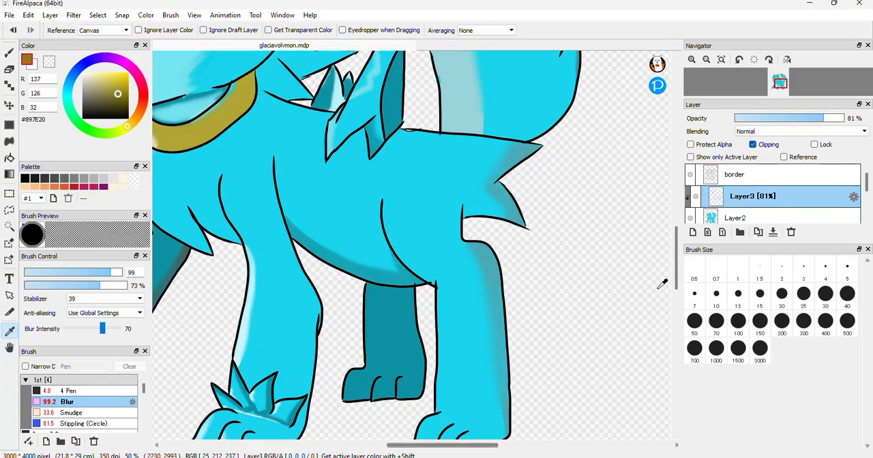
scroll(673, 263, "up", 2)
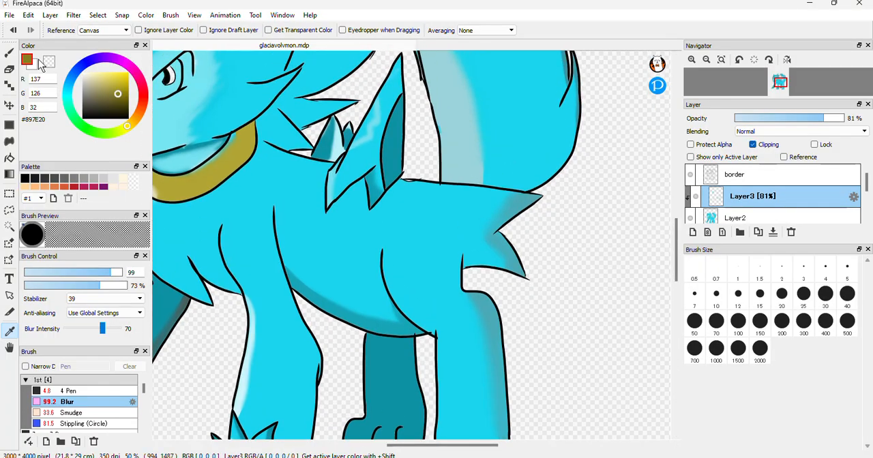
left_click(8, 54)
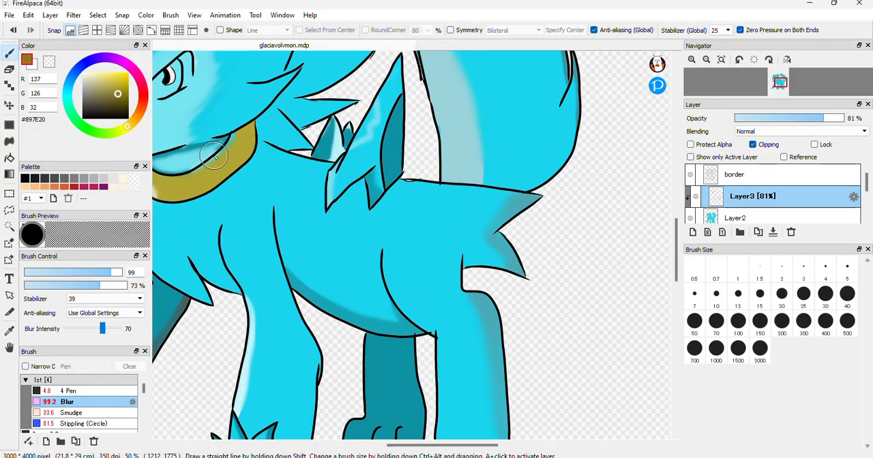
left_click(75, 391)
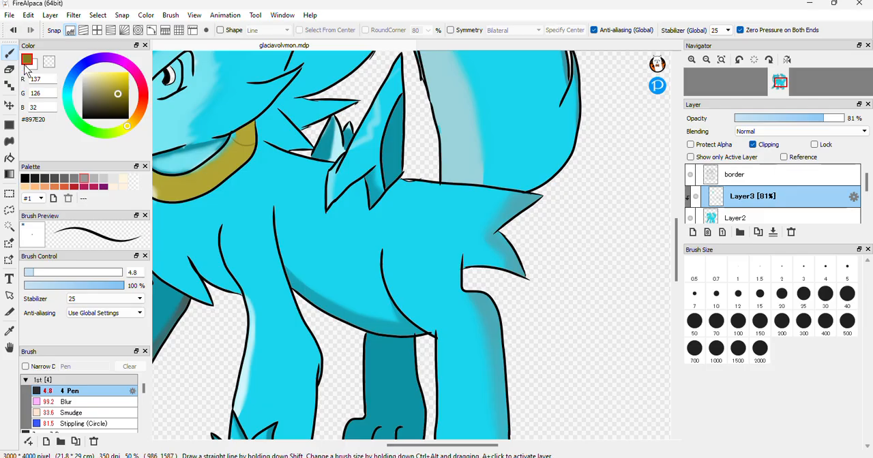
left_click(10, 158)
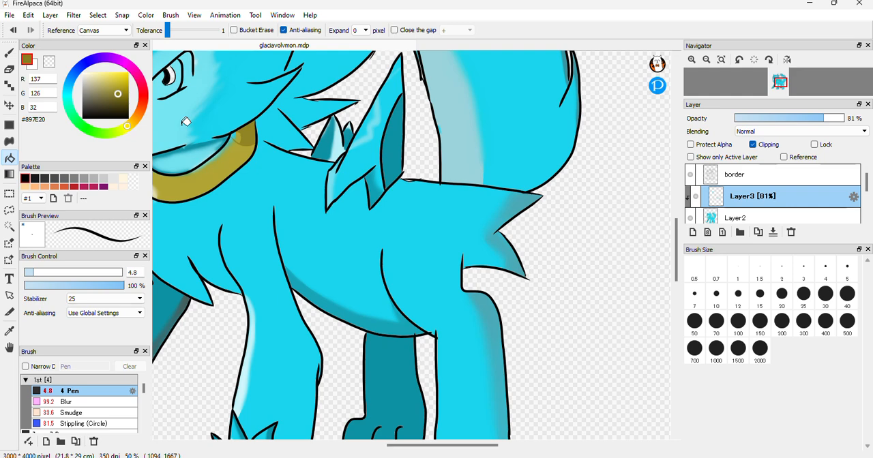
Try blurring the collar shadow at size 99, undo that, and soften the shadow with the Blur brush at size 42
left_click(9, 53)
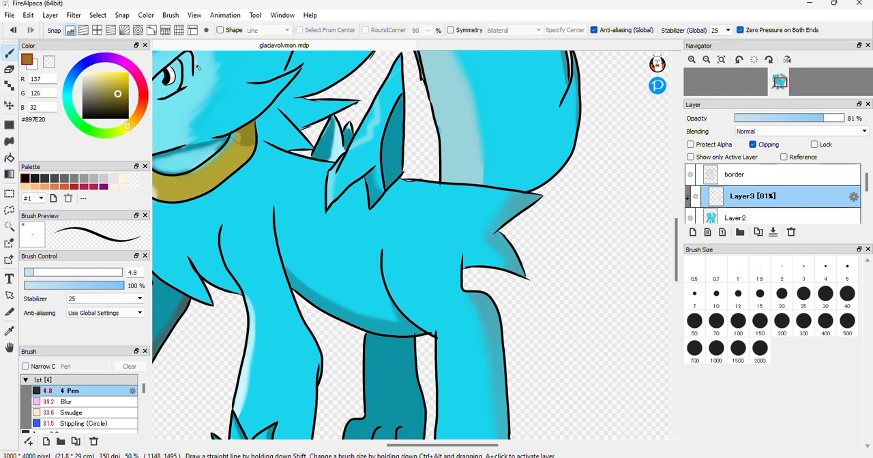
left_click(100, 401)
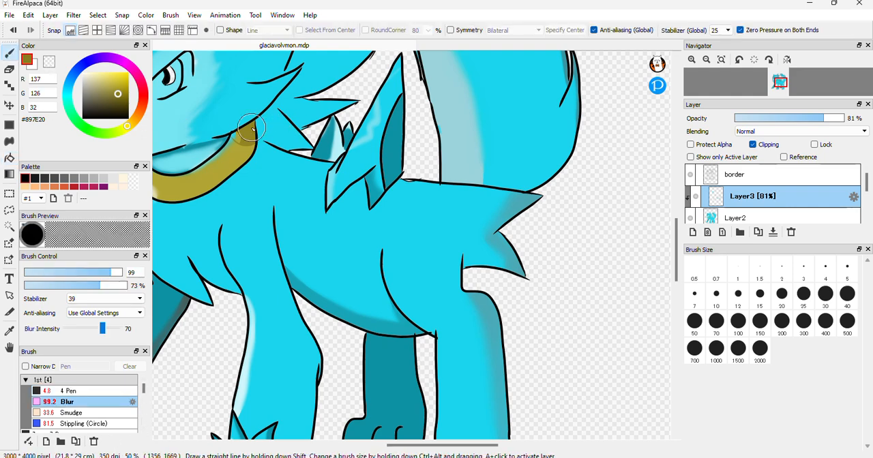
mouse_move(227, 148)
left_mouse_down()
mouse_move(243, 133)
mouse_move(205, 178)
mouse_move(246, 135)
mouse_move(229, 174)
mouse_move(256, 135)
mouse_move(247, 157)
mouse_move(233, 157)
mouse_move(247, 133)
mouse_move(206, 189)
left_mouse_up()
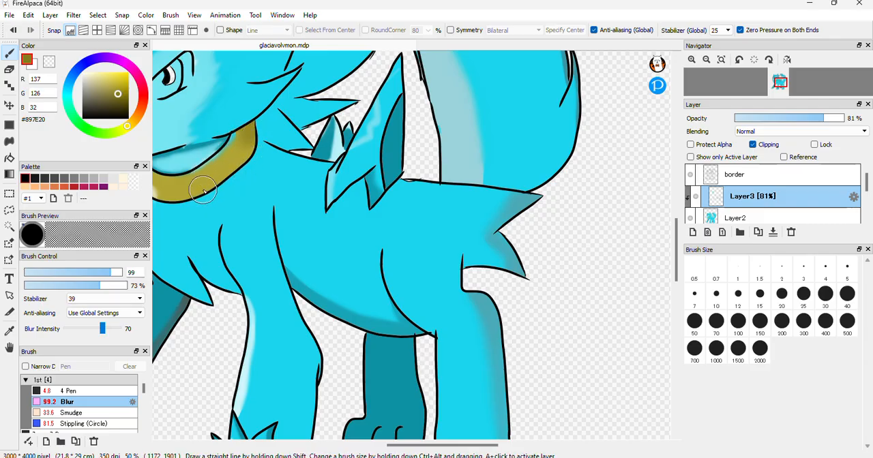
key("ctrl+z")
left_click(91, 274)
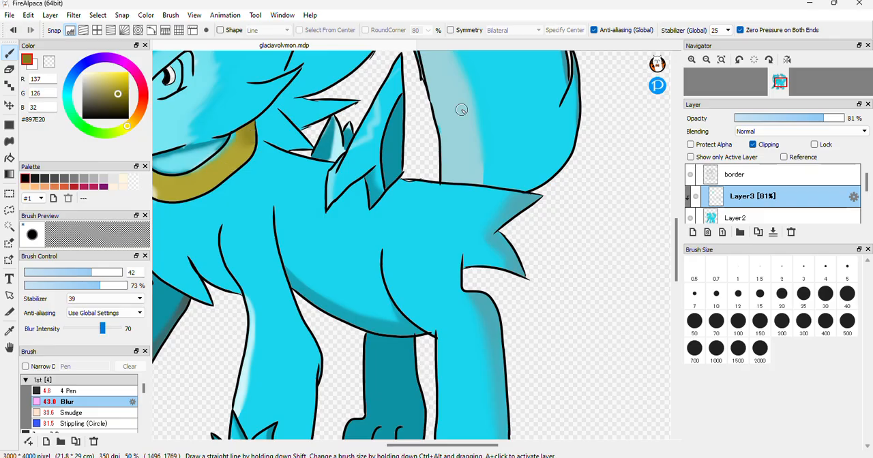
left_click(708, 60)
left_click(708, 60)
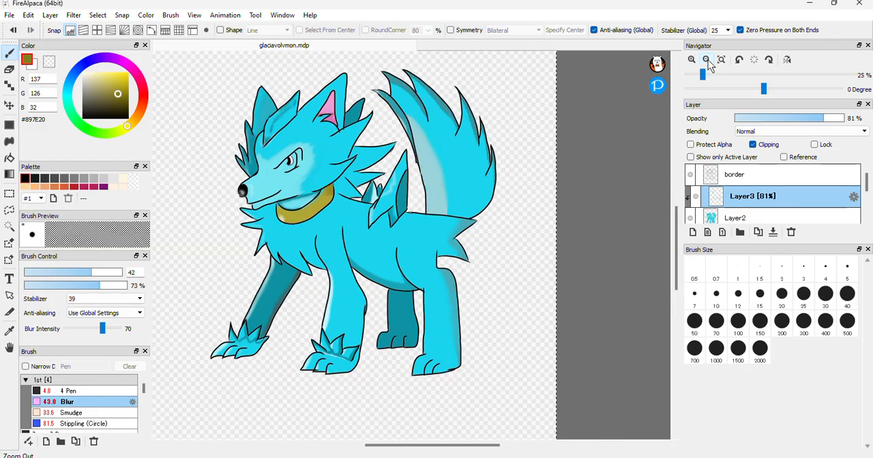
left_click(708, 60)
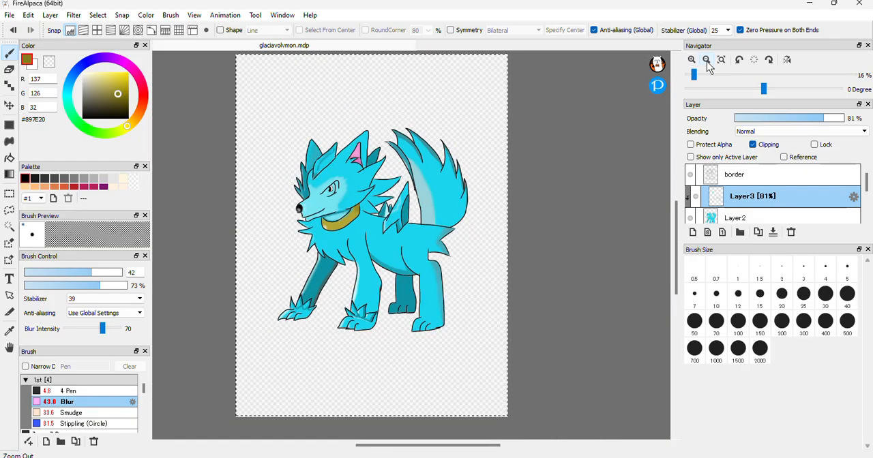